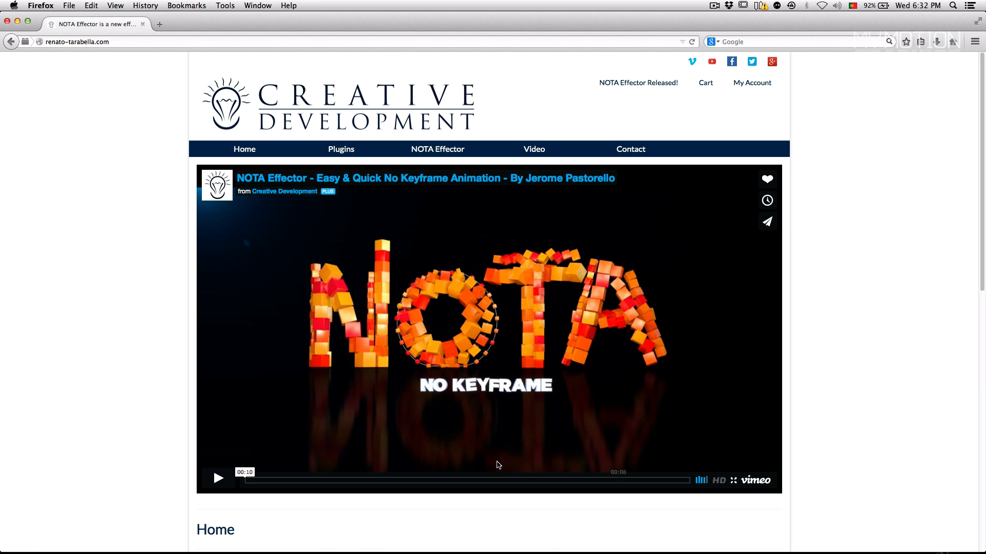
- Play the NOTA Effector demo video on the plugin website's home page
left_click(220, 477)
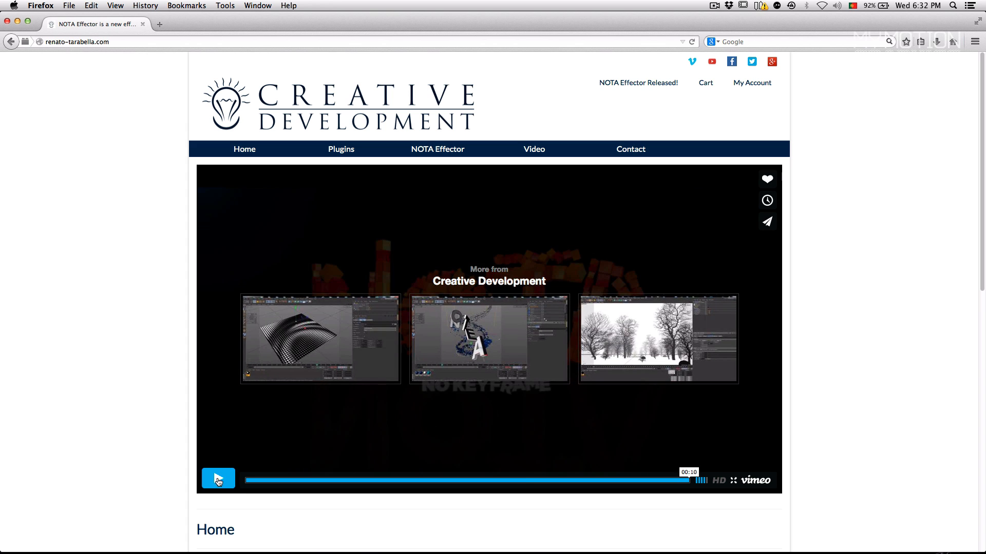
left_click(219, 483)
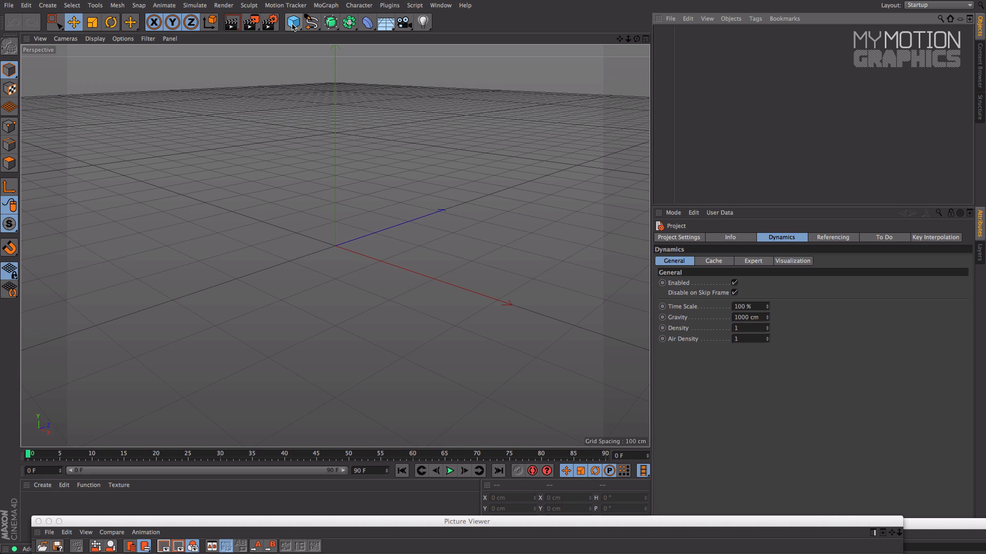
- In Cinema 4D, add a MoGraph Cloner and a Cube primitive to the empty scene
left_click(316, 5)
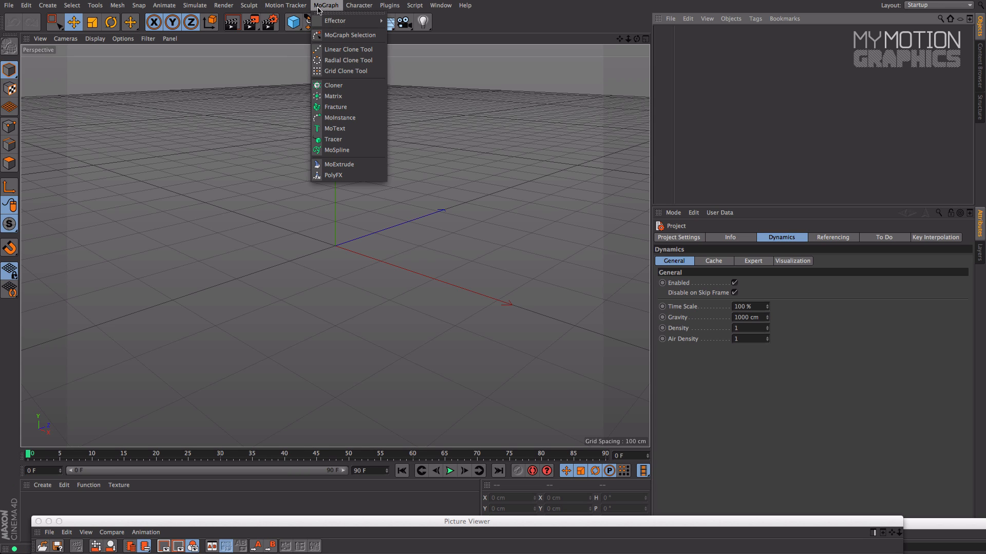
left_click(333, 85)
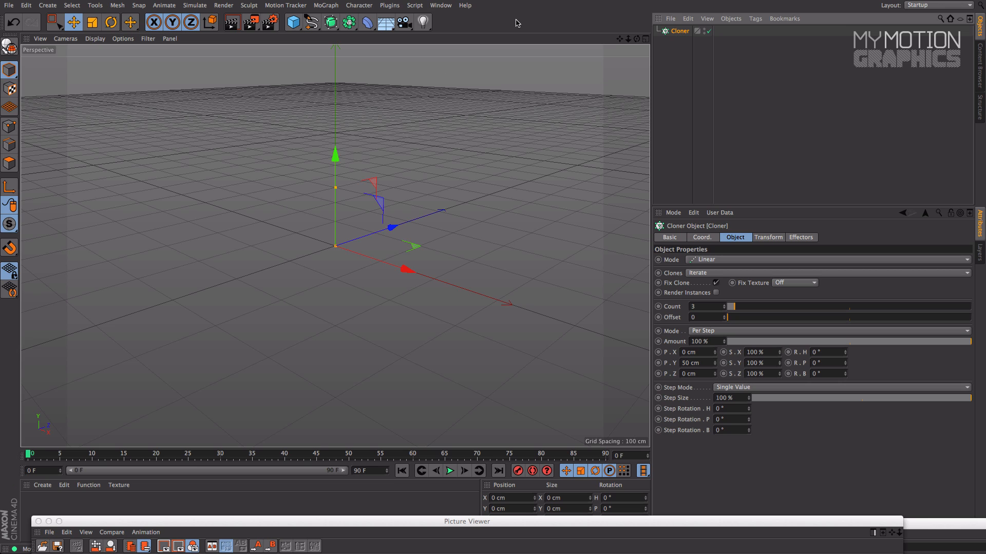
left_click(293, 22)
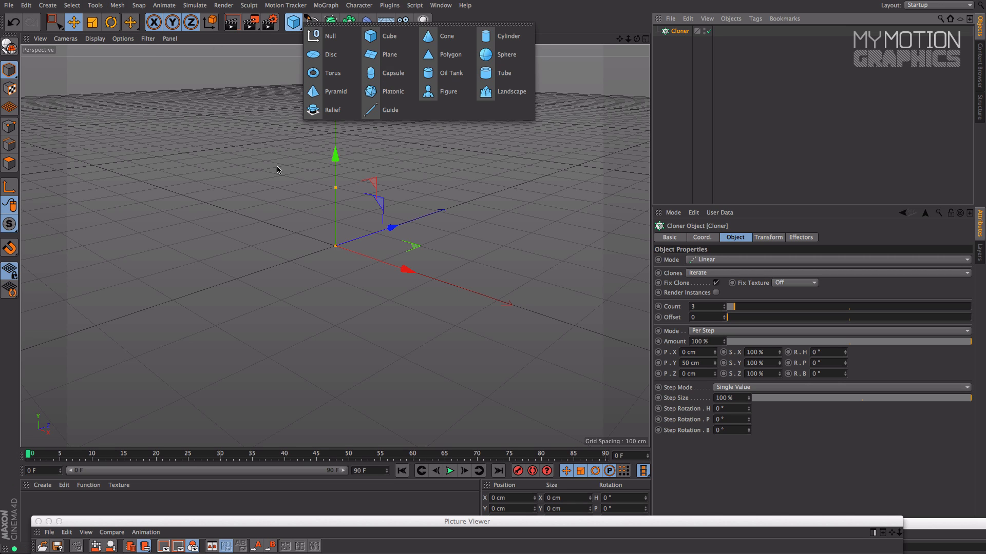
left_click(293, 22)
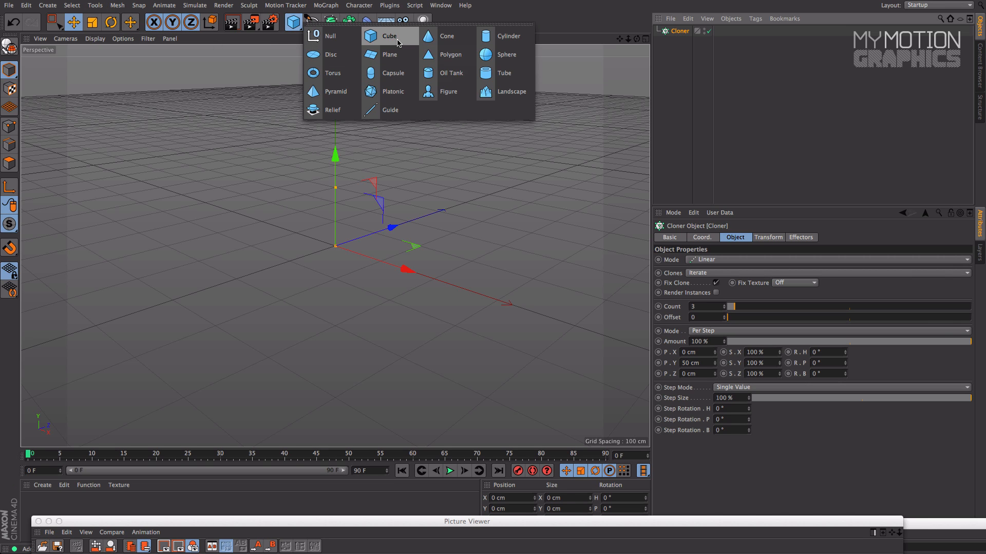
left_click(398, 43)
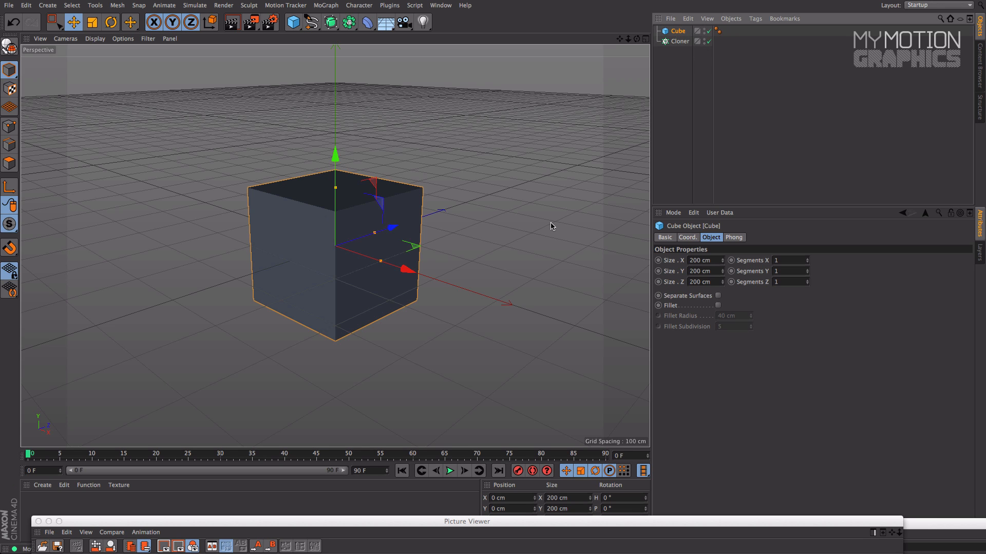
- Scale the cube down uniformly to about 15 cm per side and make it a child of the Cloner
key("t")
left_click_drag(493, 127, 142, 250)
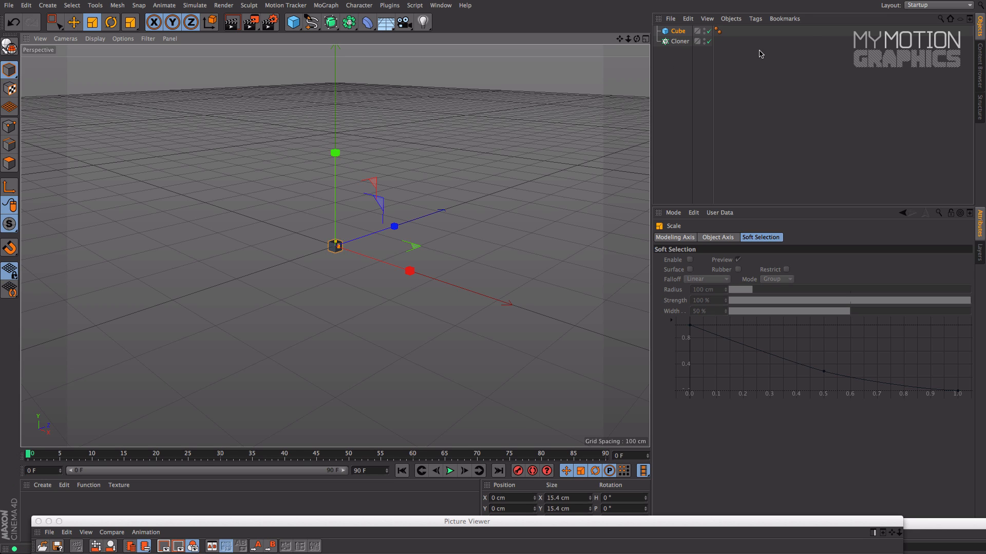
left_click_drag(678, 31, 676, 45)
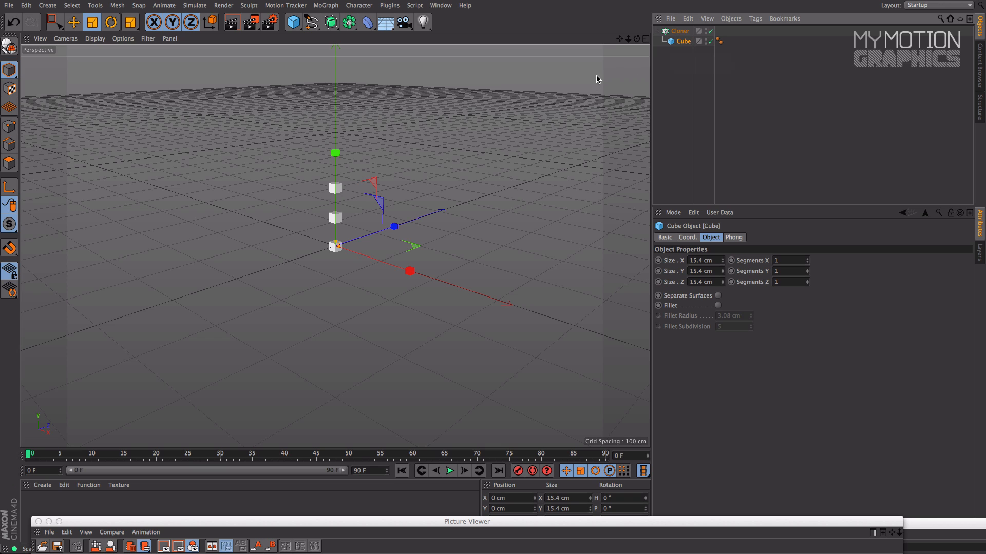
scroll(414, 163, "down", 3)
scroll(414, 163, "up", 5)
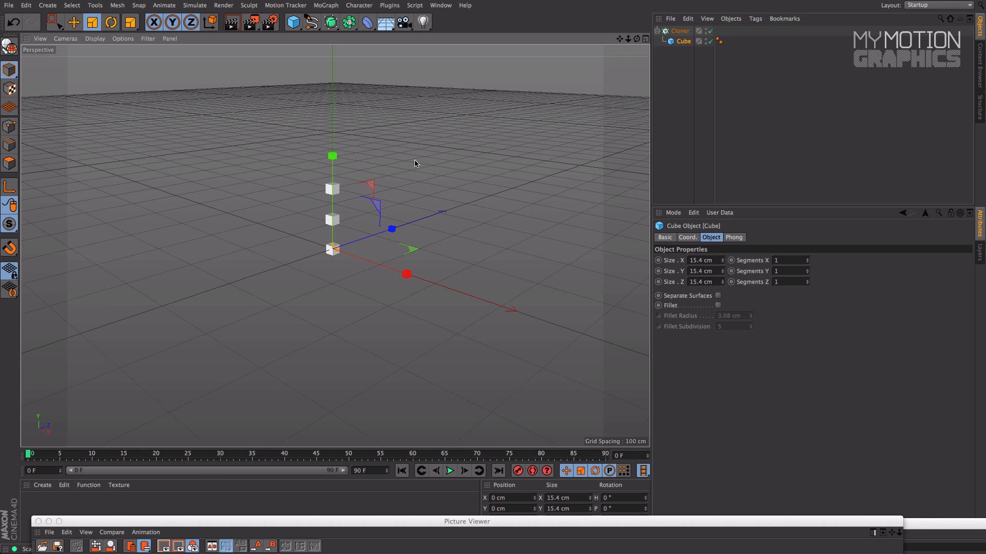
mouse_move(405, 156)
left_mouse_down("alt")
mouse_move(281, 184)
mouse_move(331, 180)
mouse_move(282, 180)
left_mouse_up("alt")
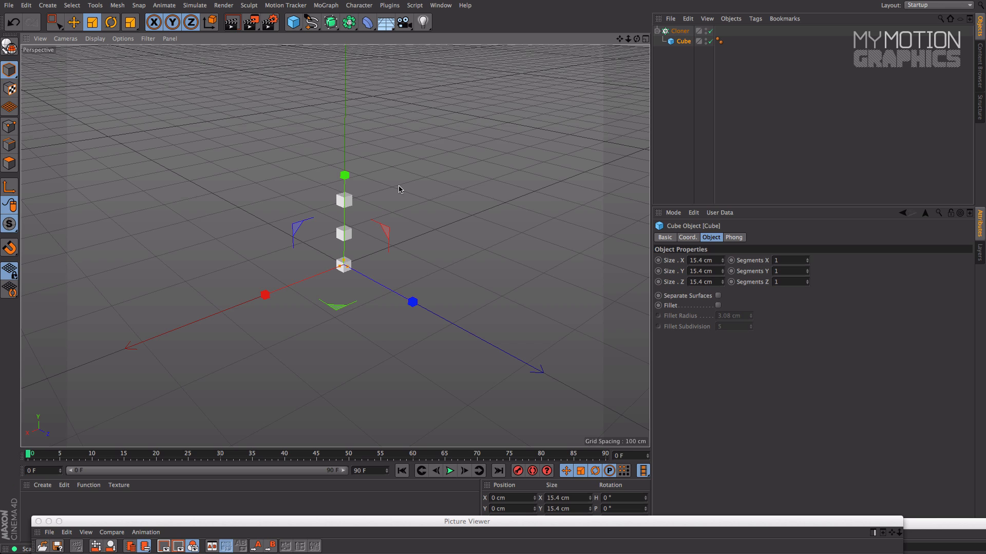
- Set the Cloner's mode to Grid Array and its count to 5 × 5 × 5
left_click(679, 31)
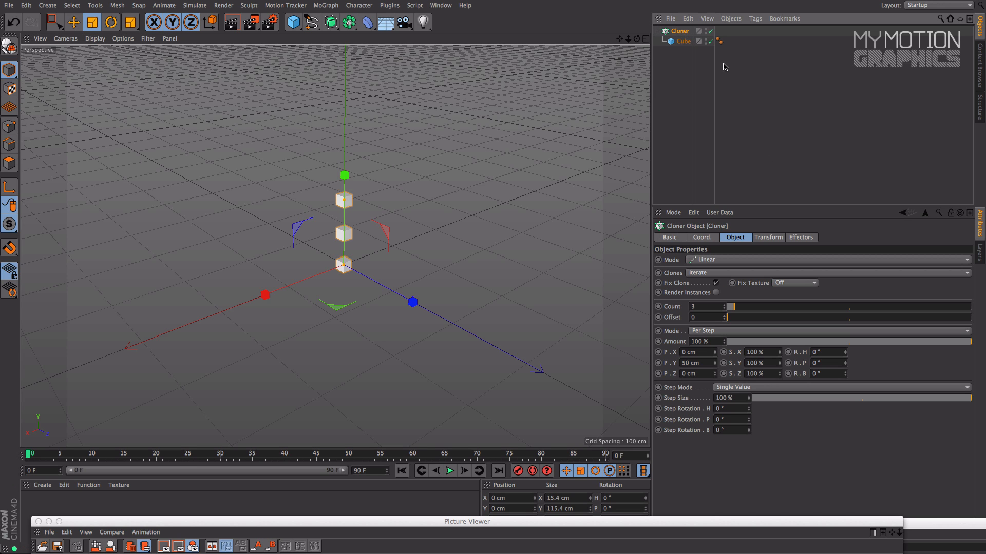
left_click(716, 260)
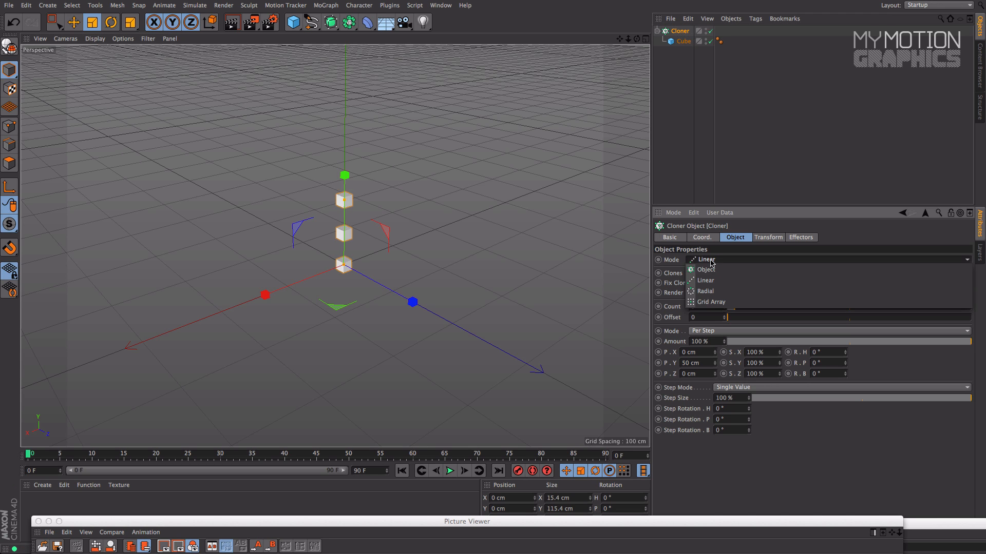
left_click(736, 303)
left_click(719, 305)
left_click(718, 305)
left_click(760, 304)
left_click(760, 305)
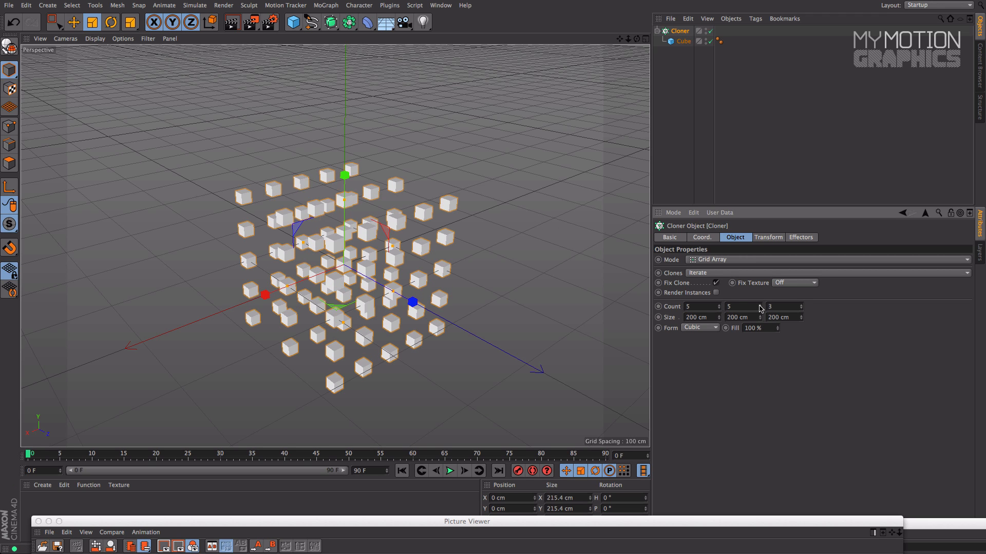
left_click(802, 305)
left_click(801, 306)
left_click_drag(548, 235, 368, 181, "alt")
left_click_drag(390, 229, 340, 242, "alt")
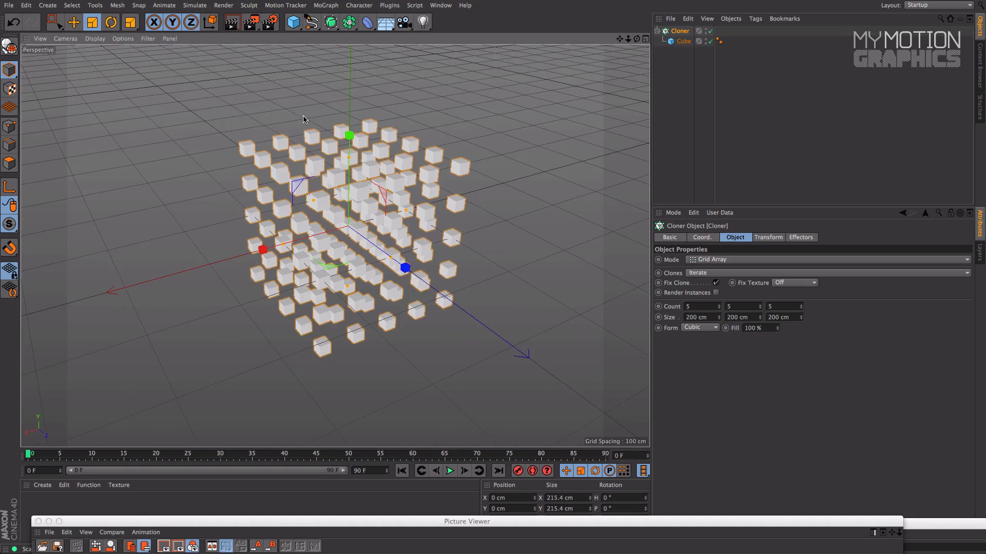
- Deselect the Cloner and switch the viewport to a shaded display with lines
left_click(126, 72)
left_click(100, 40)
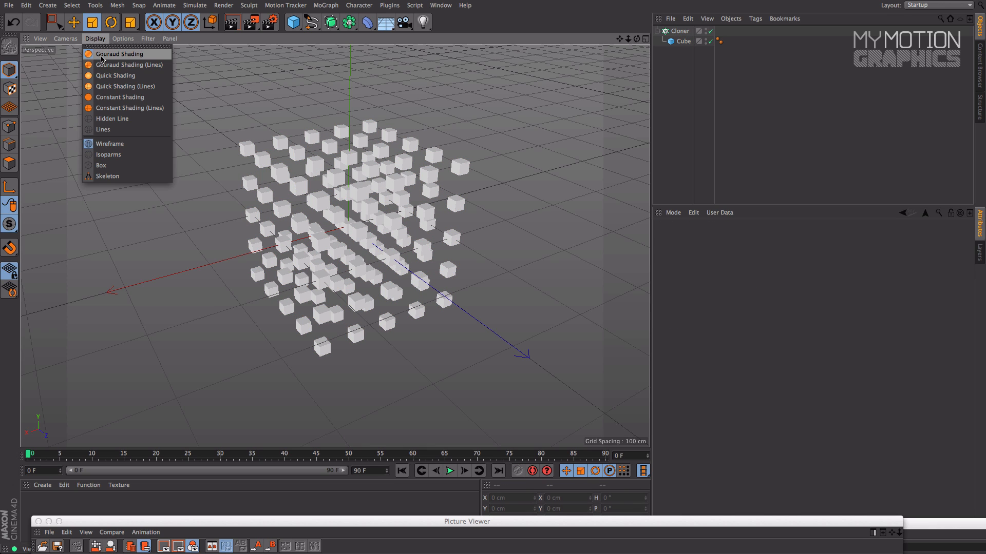
left_click(118, 108)
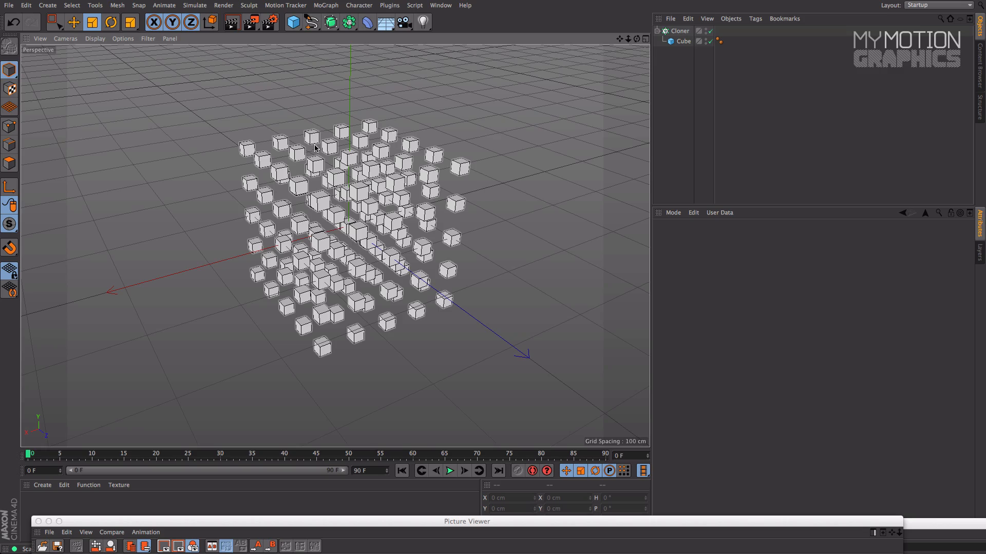
left_click_drag(357, 181, 499, 154, "alt")
- Apply the N.o.t.a. Effector plugin to the Cloner
left_click(681, 32)
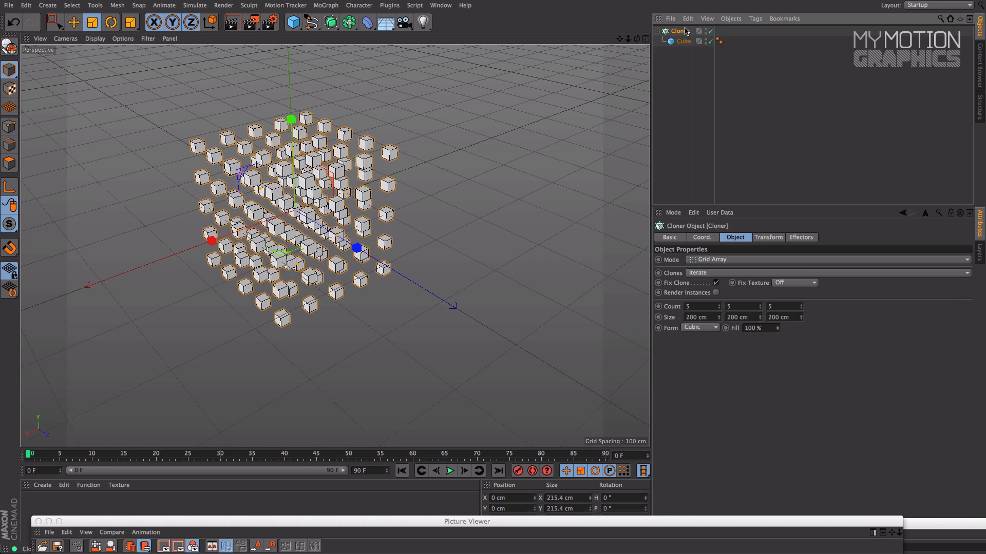
left_click_drag(435, 180, 447, 343, "alt")
left_click(681, 42)
left_click(680, 32)
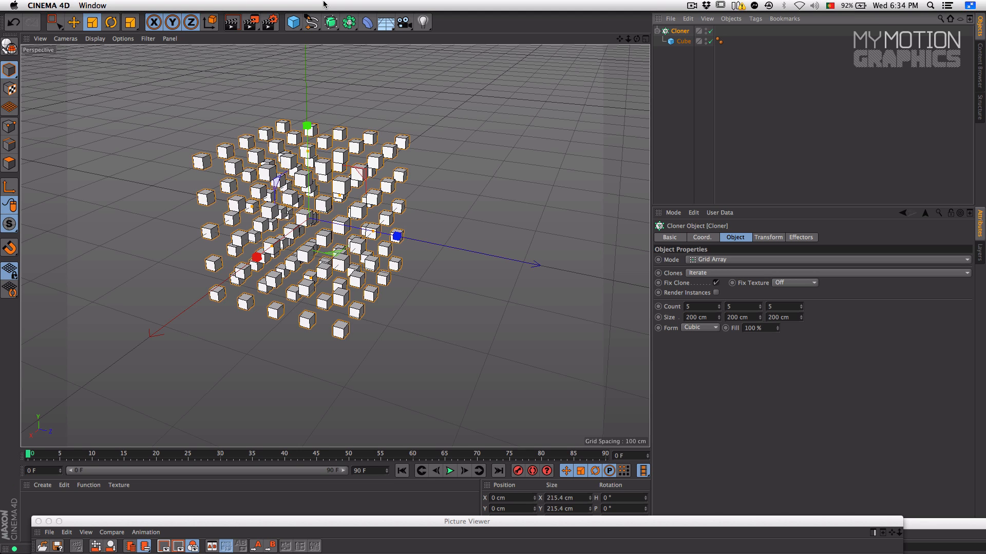
left_click(429, 132)
left_click(325, 5)
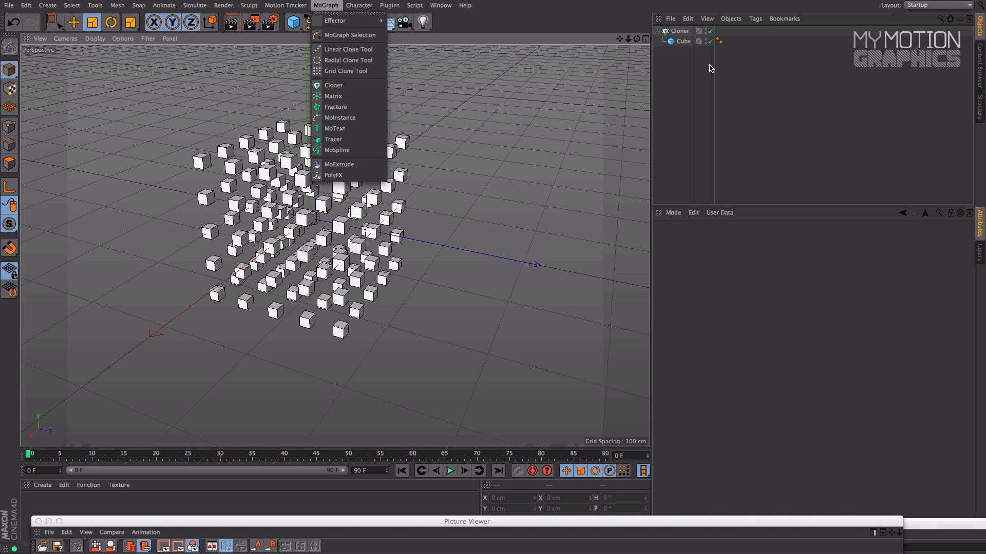
left_click(679, 32)
left_click(326, 5)
mouse_move(338, 21)
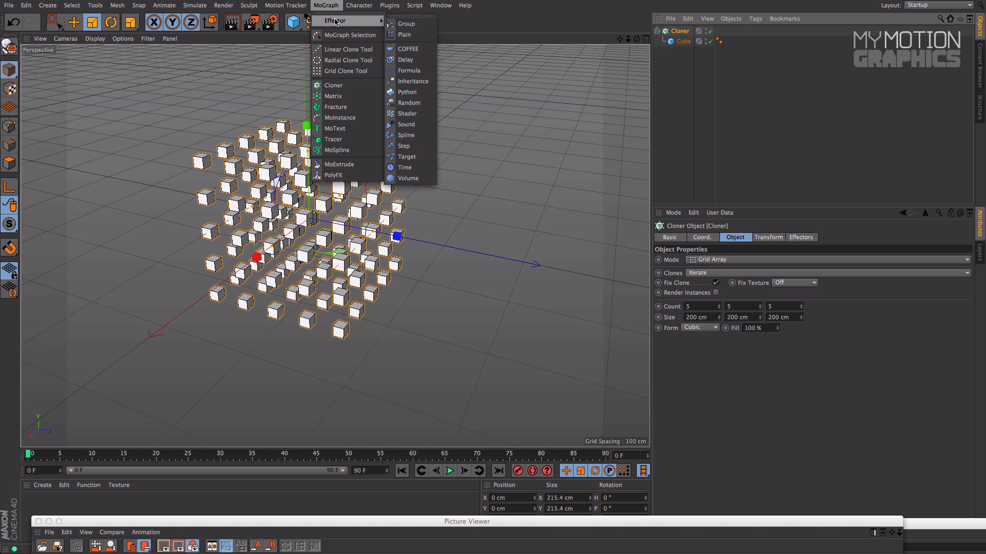
mouse_move(399, 4)
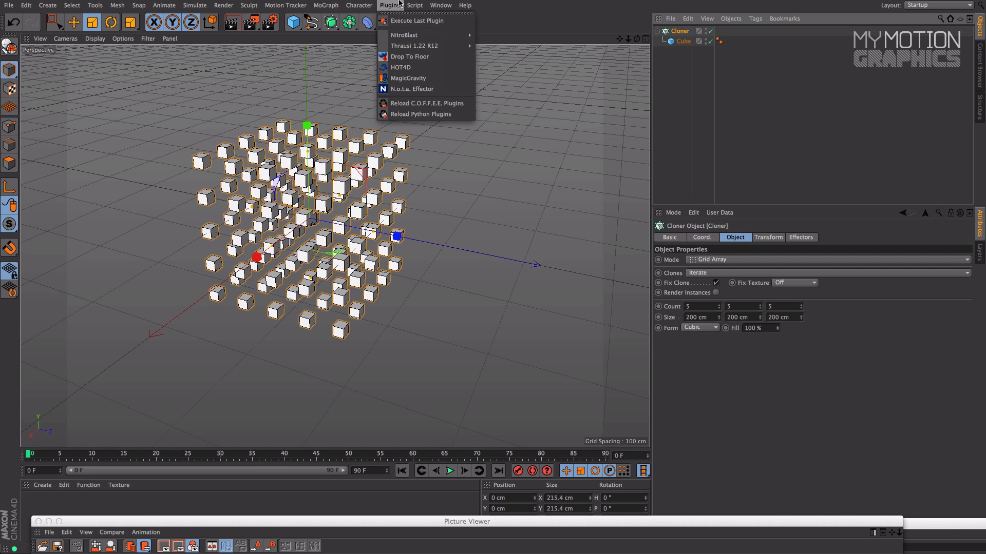
left_click(416, 89)
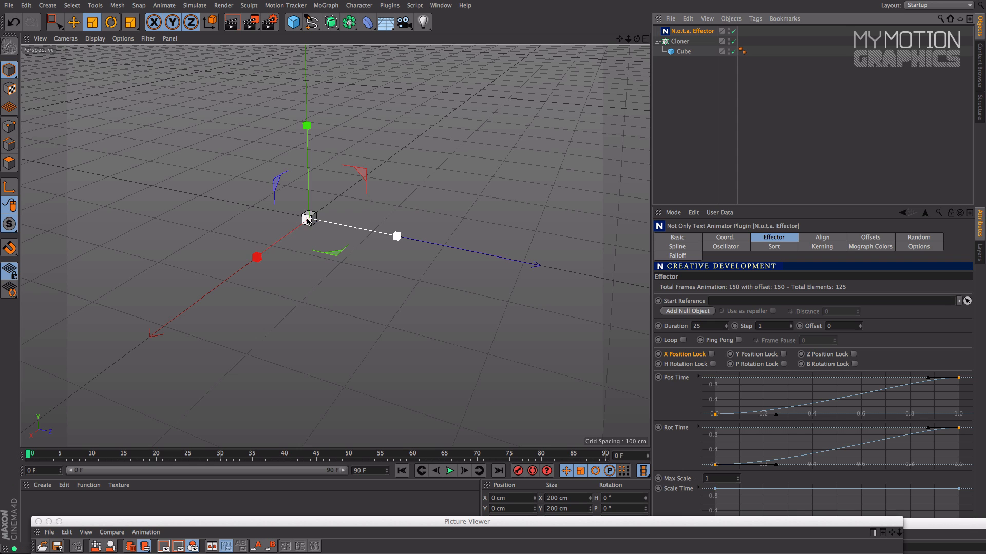
- Set the project length to 500 frames and extend the visible timeline range to frame 500
scroll(323, 237, "down", 2)
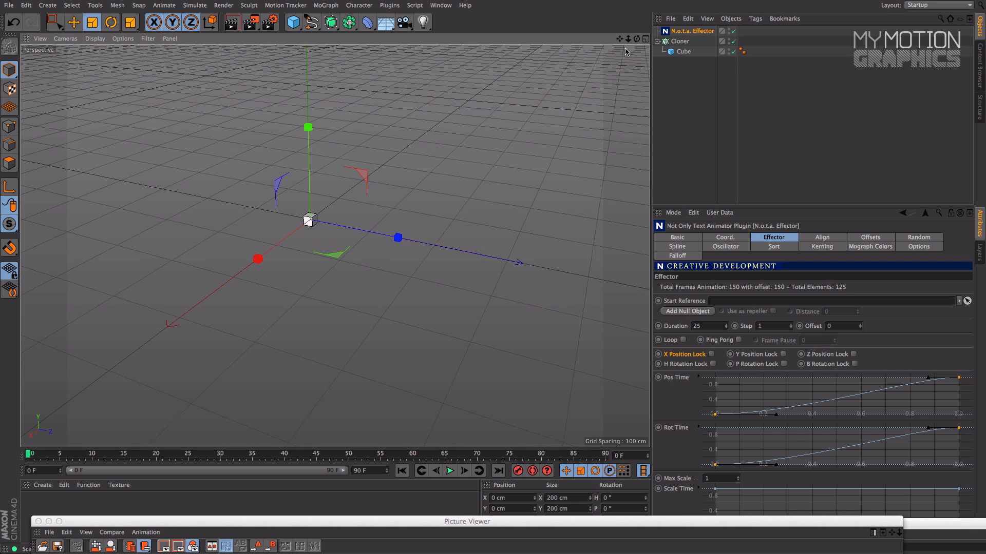
scroll(308, 221, "up", 3)
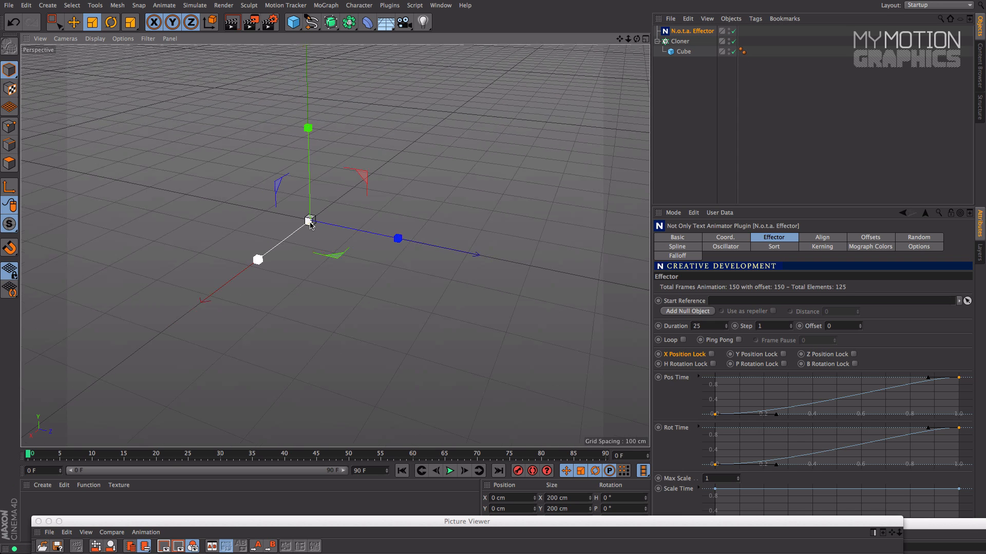
left_click_drag(319, 252, 351, 214, "alt")
scroll(350, 215, "down", 2)
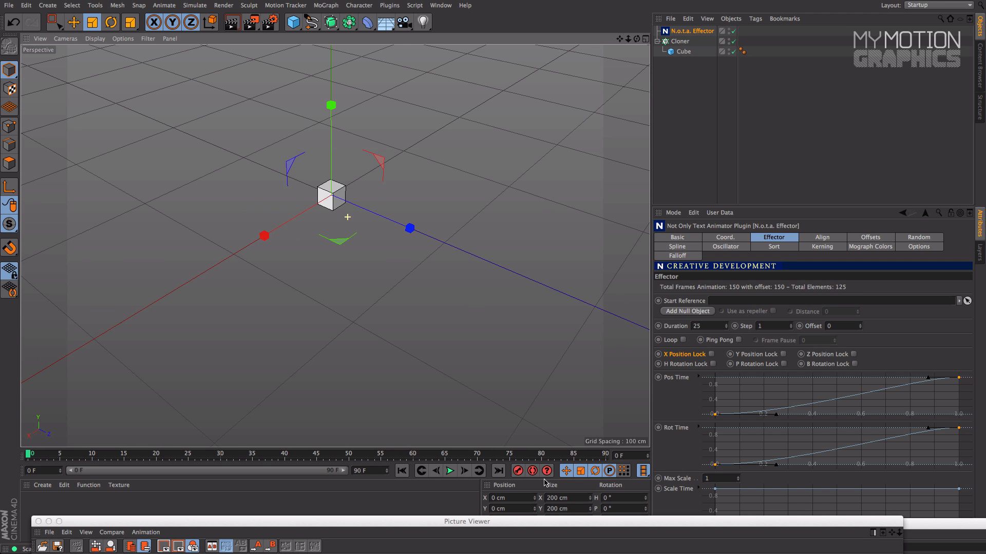
left_click(367, 470)
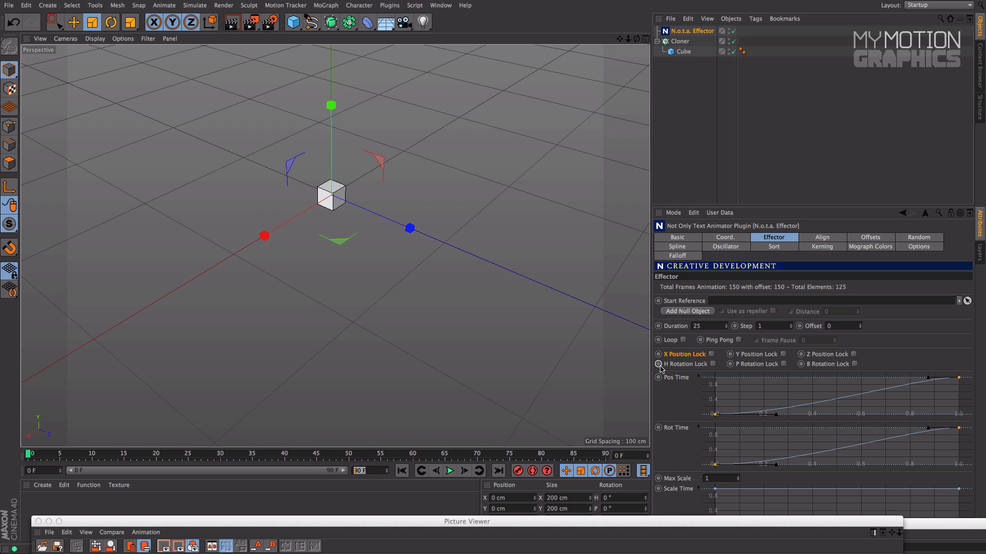
type("500")
key("Return")
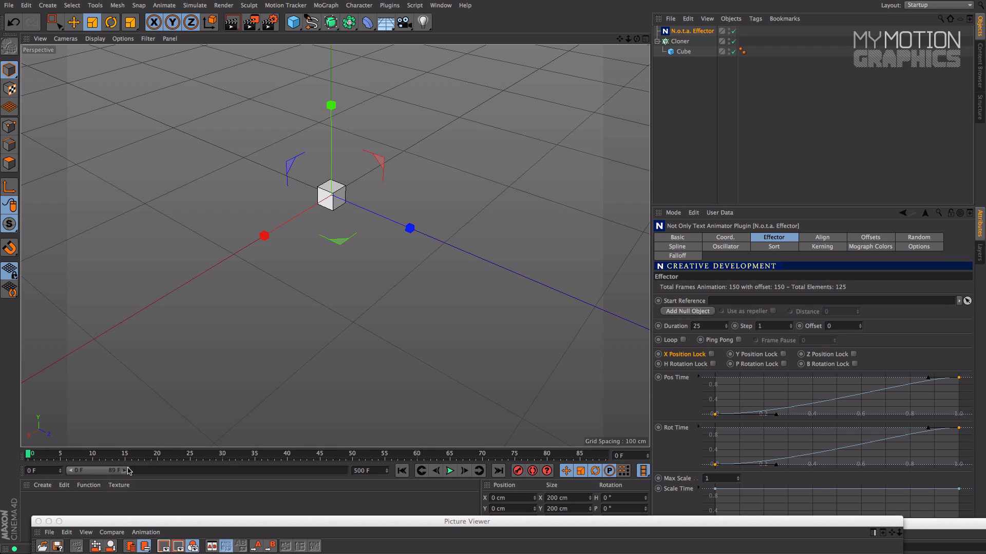
left_click_drag(126, 470, 345, 470)
- Play the animation and examine from several angles how the effector moves the clones into the grid
left_click(449, 473)
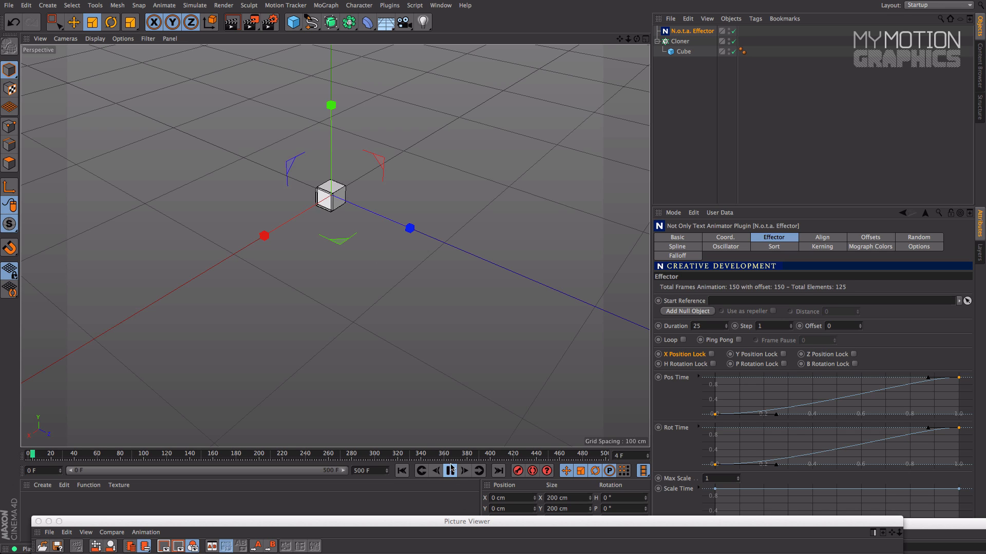
scroll(474, 349, "down", 3)
left_click_drag(473, 349, 406, 277, "alt")
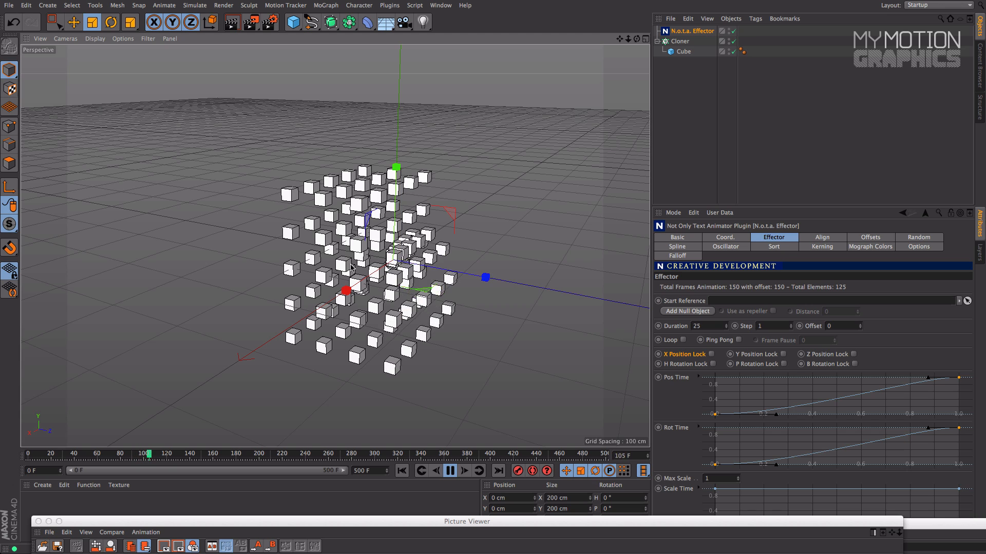
left_click(450, 471)
mouse_move(273, 460)
left_mouse_down()
mouse_move(31, 457)
mouse_move(263, 452)
left_mouse_up()
left_click_drag(400, 374, 339, 411, "alt")
middle_click_drag(338, 411, 267, 385, "alt")
left_click_drag(400, 452, 454, 464, "alt")
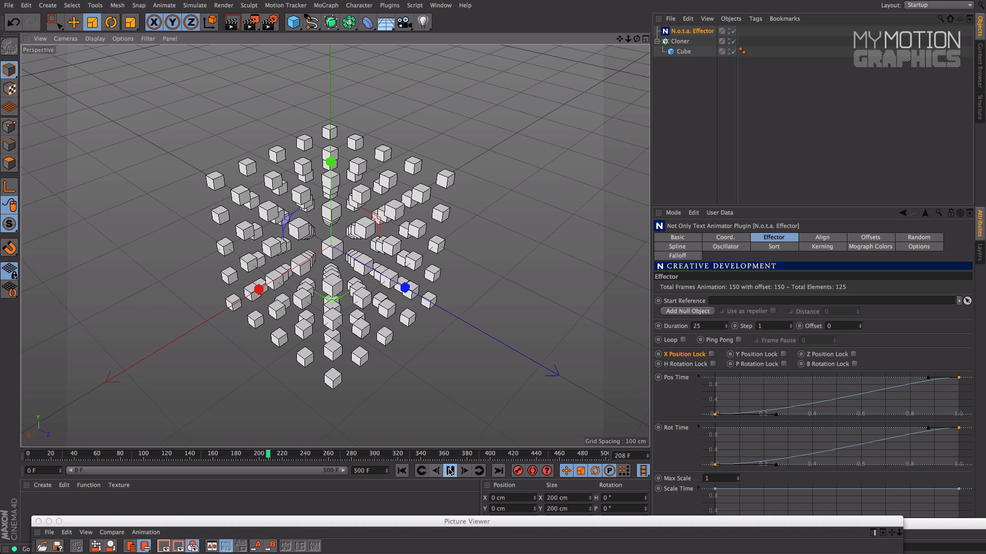
- Return to the first frame, enlarge the area for the effector's attributes and replay the animation
left_click(401, 471)
left_click_drag(719, 212, 718, 177)
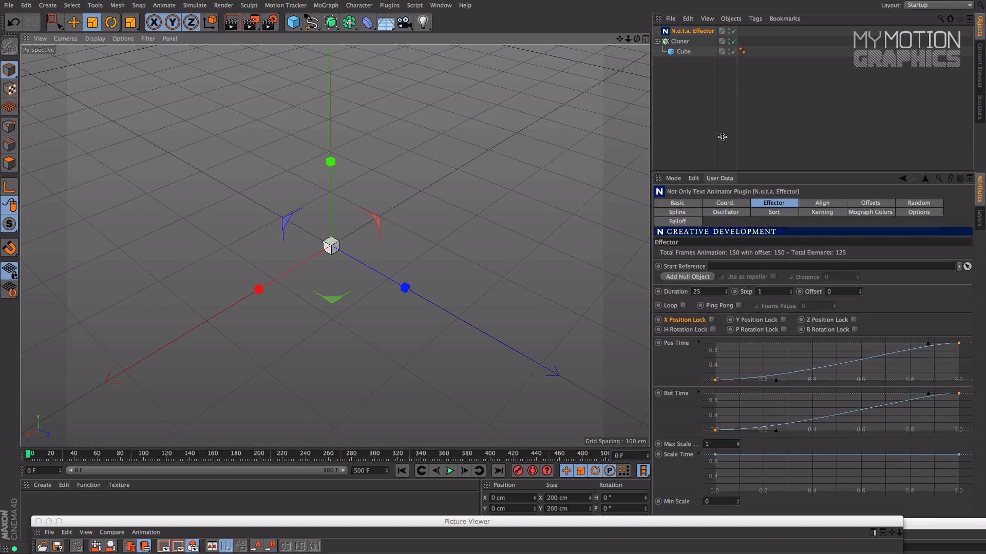
left_click(450, 471)
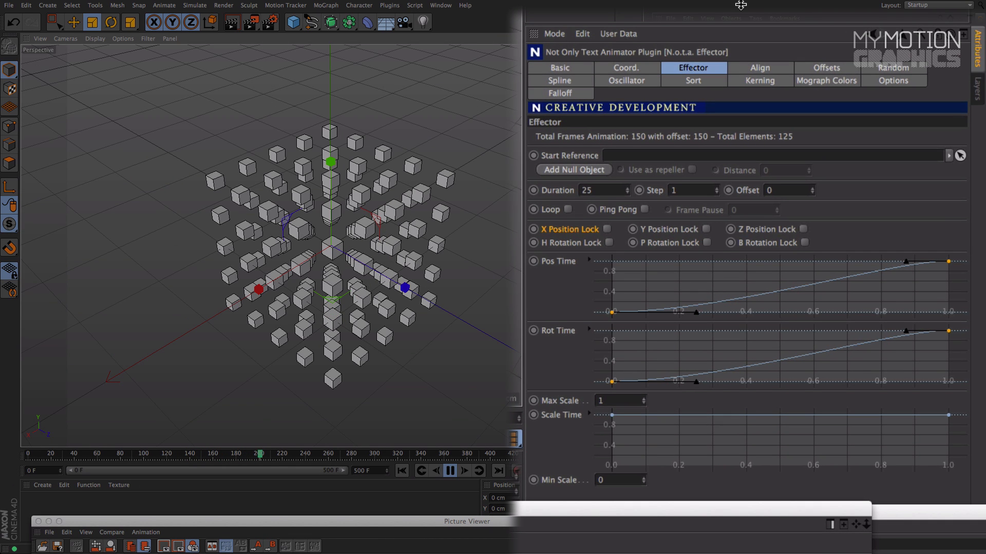
- Look through the effector's Offsets, Random, Spline, Oscillator, Kerning, Mograph Colors and Options settings and return to its Effector settings
left_click(820, 67)
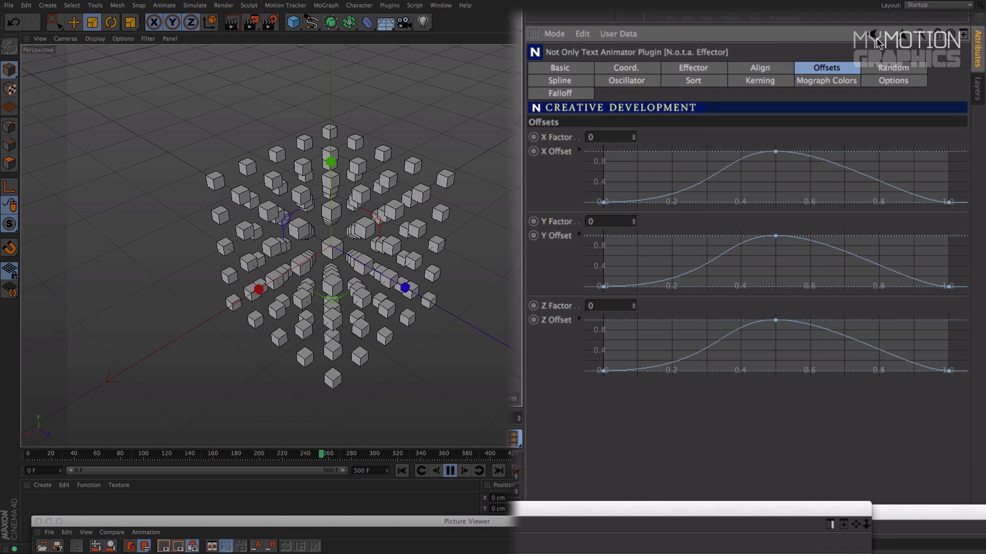
left_click(887, 67)
left_click(560, 81)
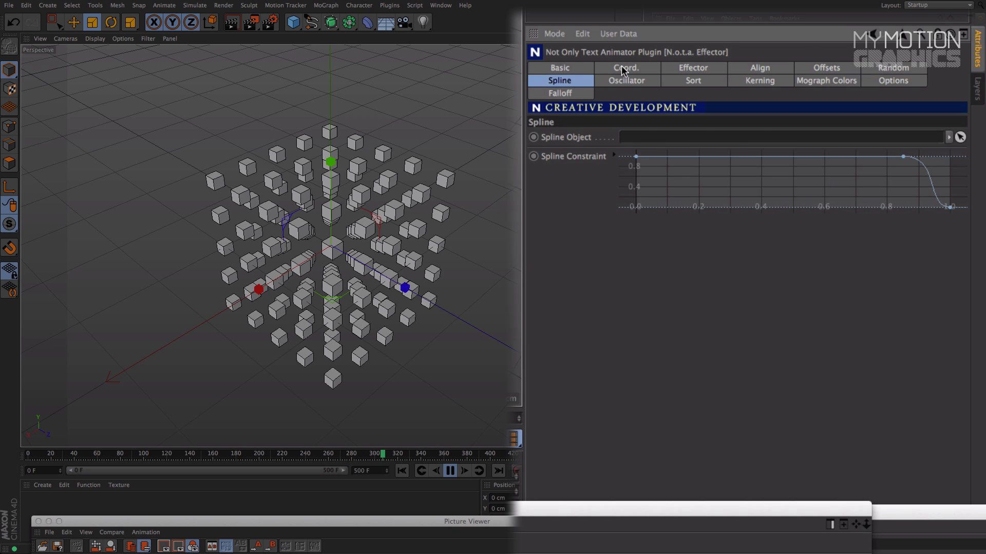
left_click(626, 80)
left_click(760, 81)
left_click(827, 80)
left_click(892, 81)
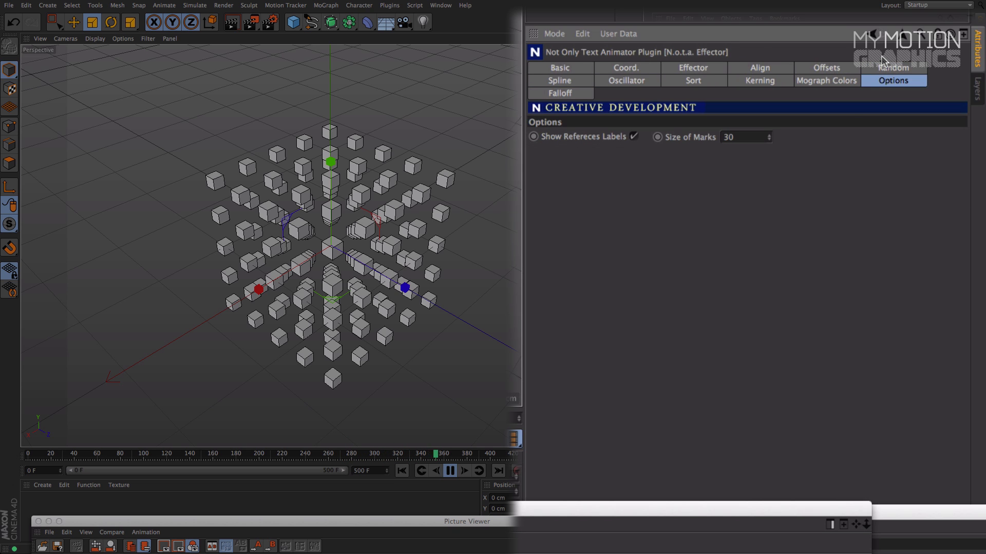
left_click(693, 67)
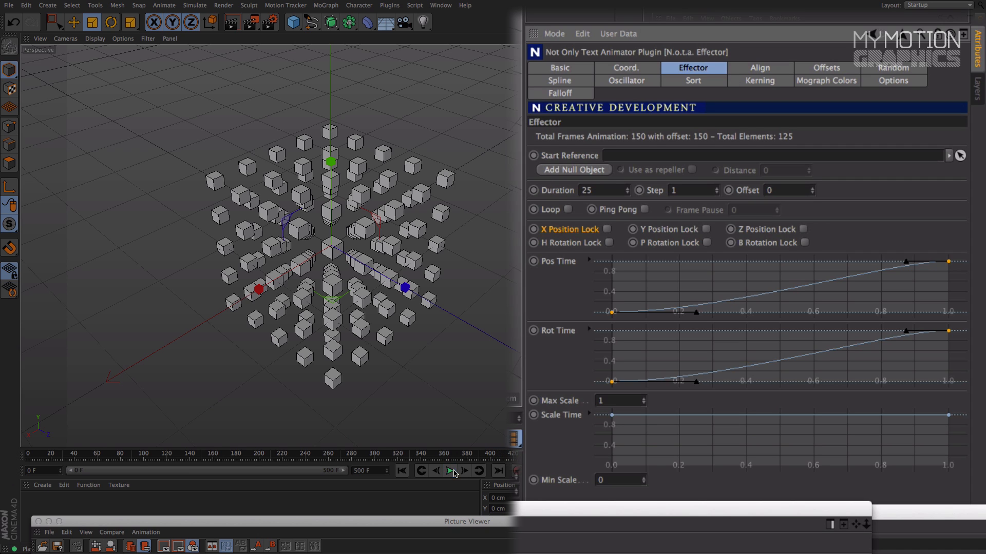
- Enable the effector's X Position Lock and replay the animation from the first frame
left_click(401, 471)
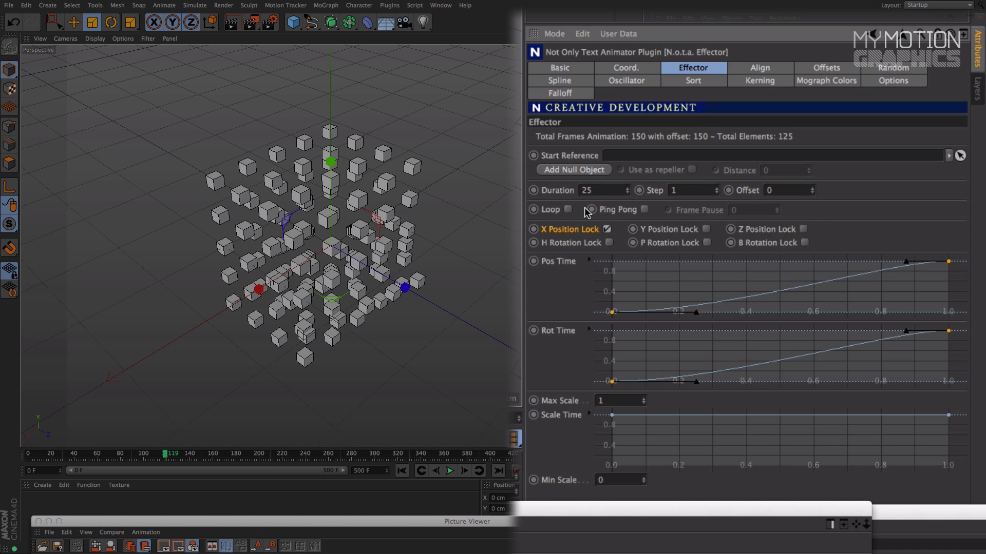
left_click(406, 471)
left_click(449, 473)
left_click_drag(384, 340, 353, 257, "alt")
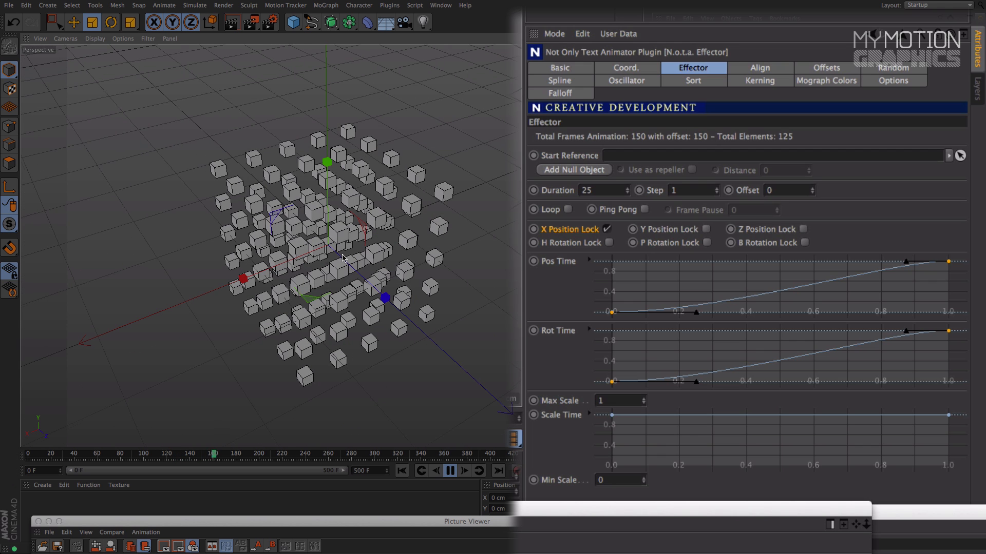
- Return to the first frame and enable the Y Position Lock as well while the animation plays
left_click(402, 472)
left_click(706, 229)
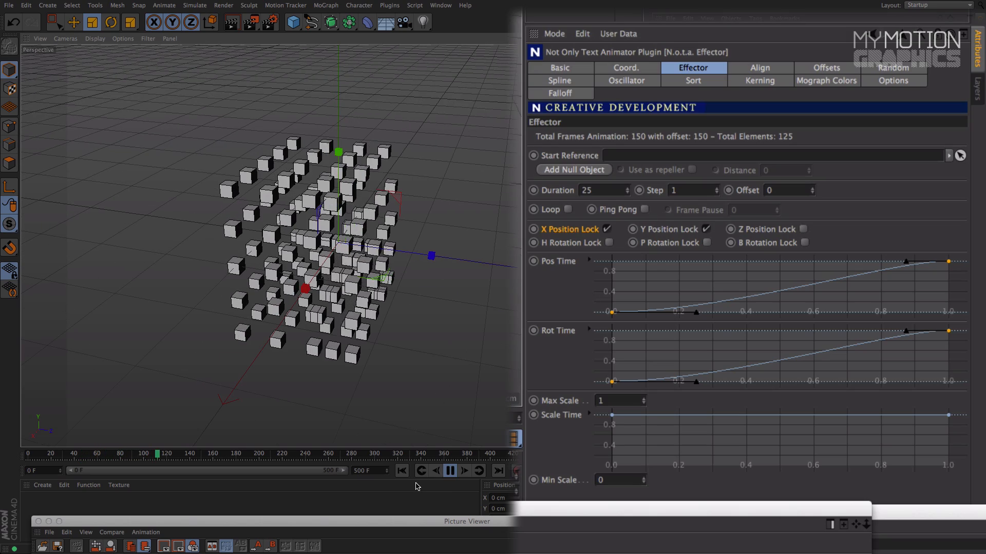
left_click_drag(500, 339, 331, 390, "alt")
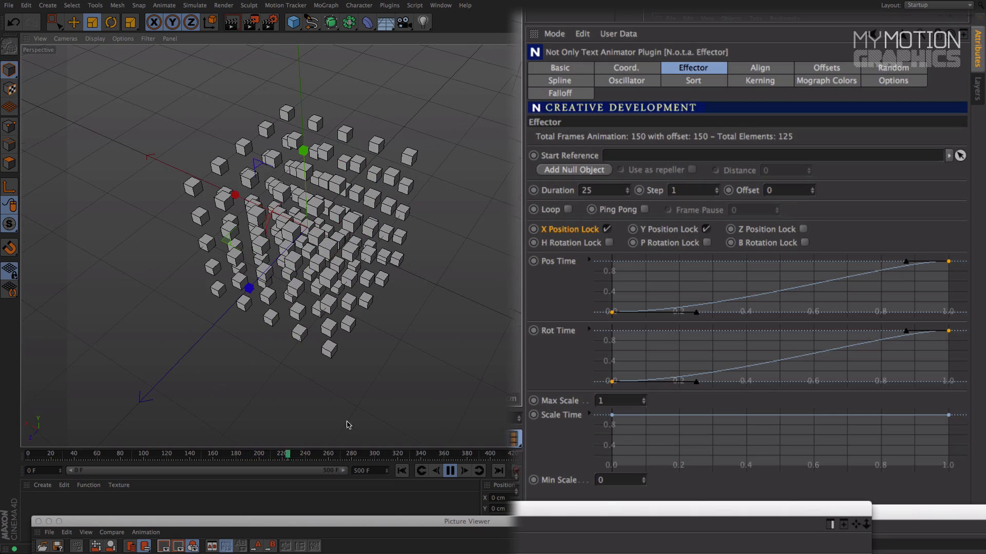
- Replay the animation repeatedly and examine from several angles how the clones move with the X and Y positions locked
left_click(401, 471)
left_click_drag(370, 357, 437, 320, "alt")
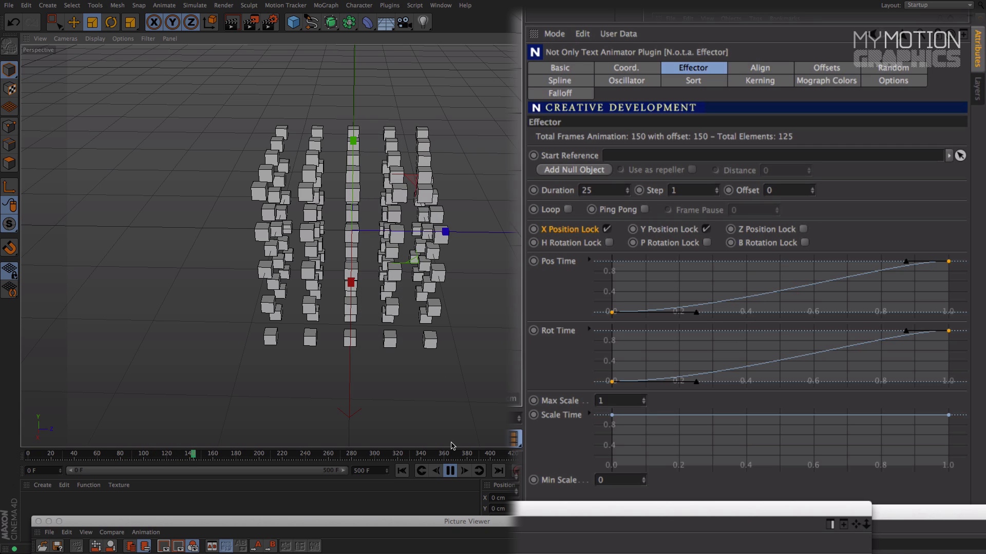
mouse_move(430, 343)
left_mouse_down("alt")
mouse_move(399, 359)
mouse_move(412, 336)
mouse_move(434, 341)
mouse_move(427, 323)
left_mouse_up("alt")
left_click(403, 472)
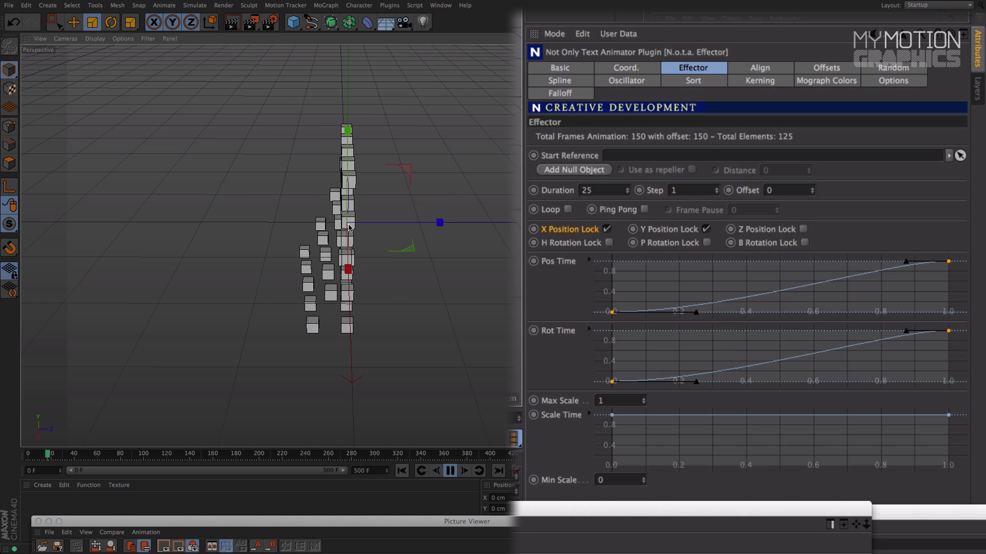
left_click_drag(348, 228, 357, 247, "alt")
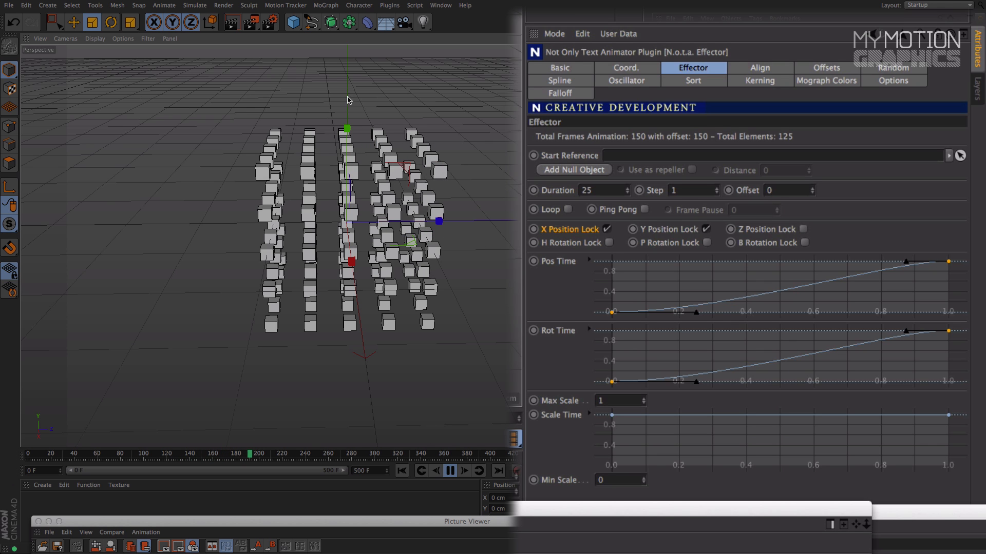
left_click_drag(348, 100, 368, 290, "alt")
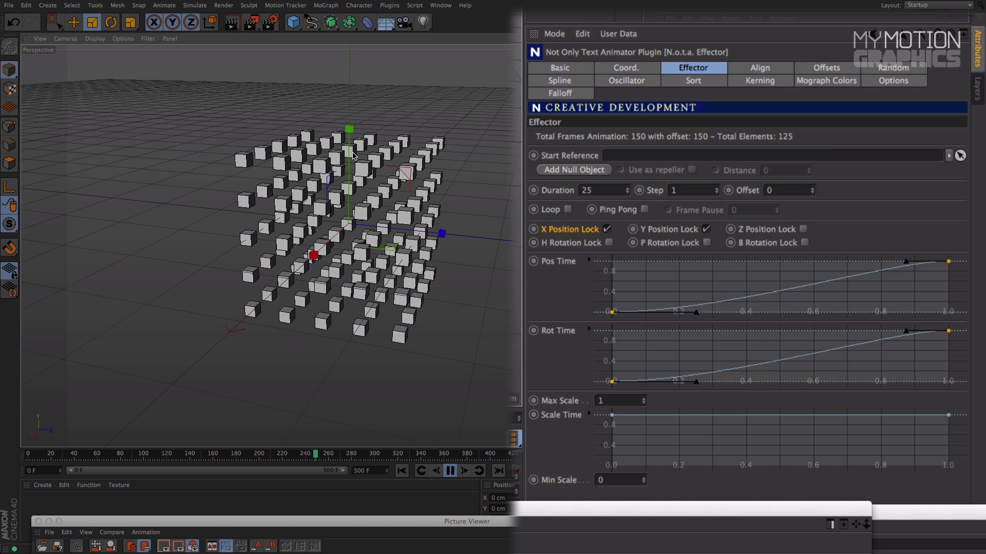
left_click_drag(353, 155, 346, 152, "alt")
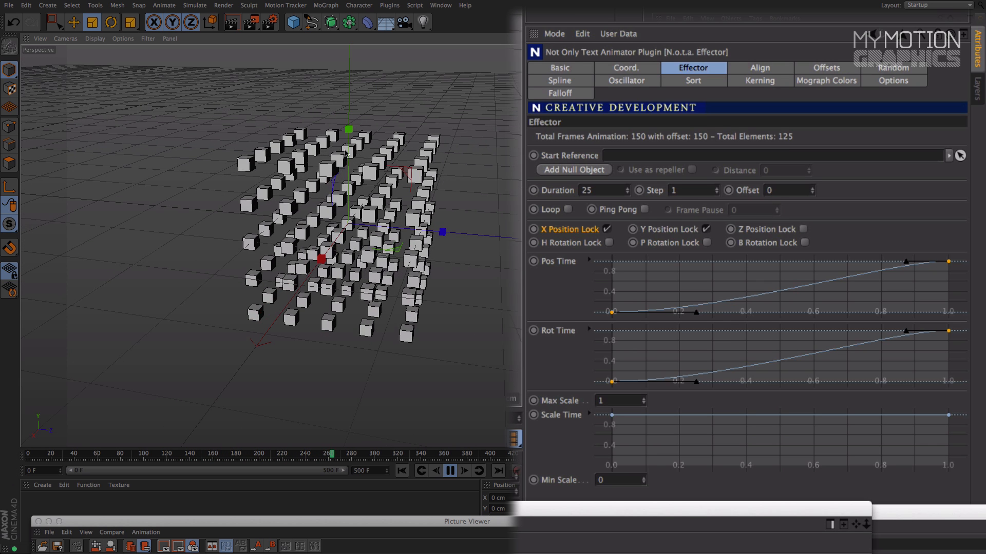
left_click(402, 471)
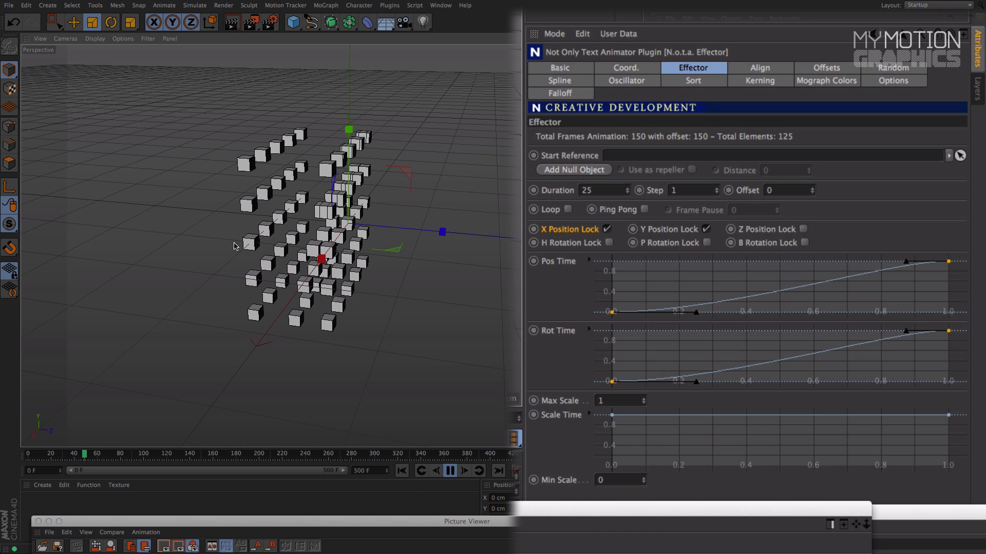
left_click_drag(331, 282, 383, 303, "alt")
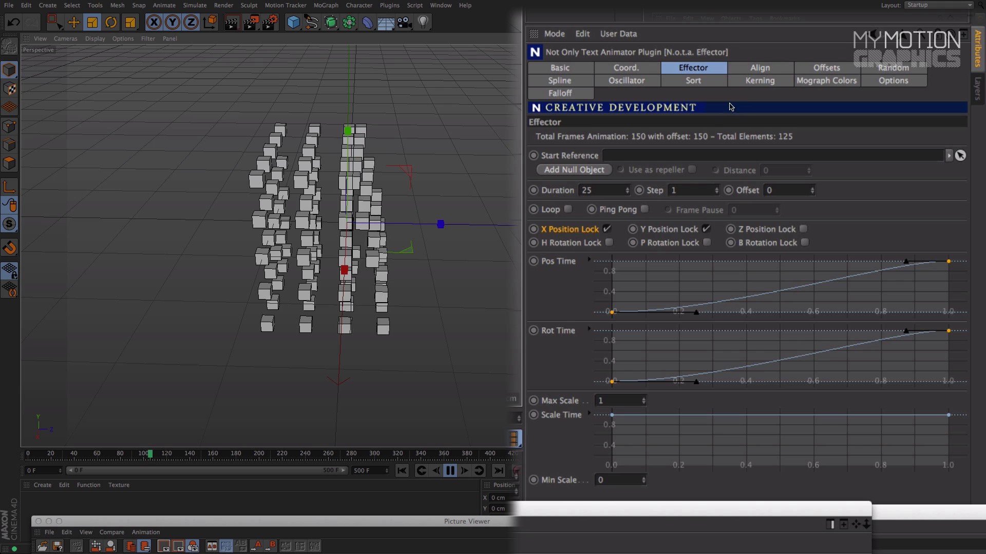
left_click_drag(471, 215, 444, 162, "alt")
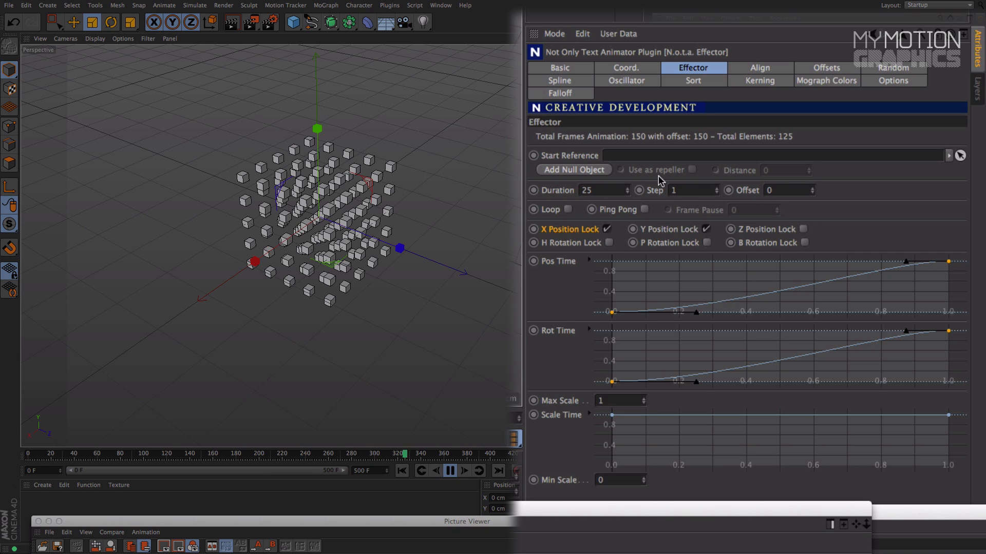
- Add a null object as the effector's start reference and move the effector along the Z axis away from the clone grid
left_click(549, 168)
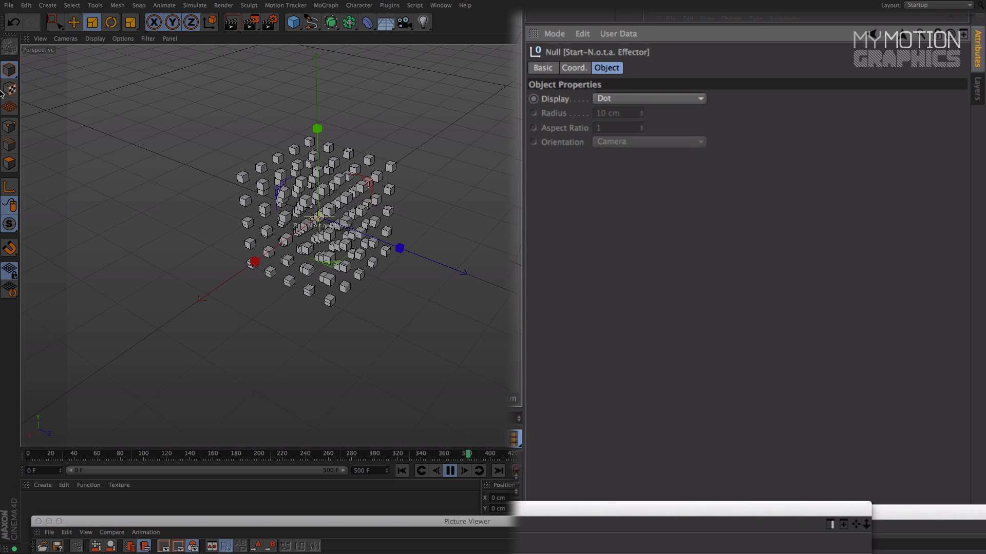
left_click(675, 34)
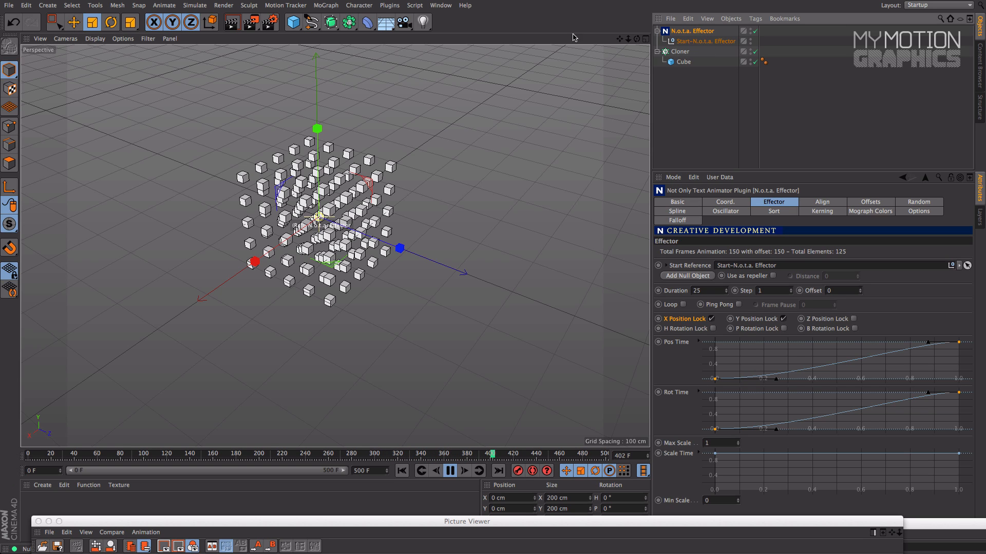
left_click(76, 22)
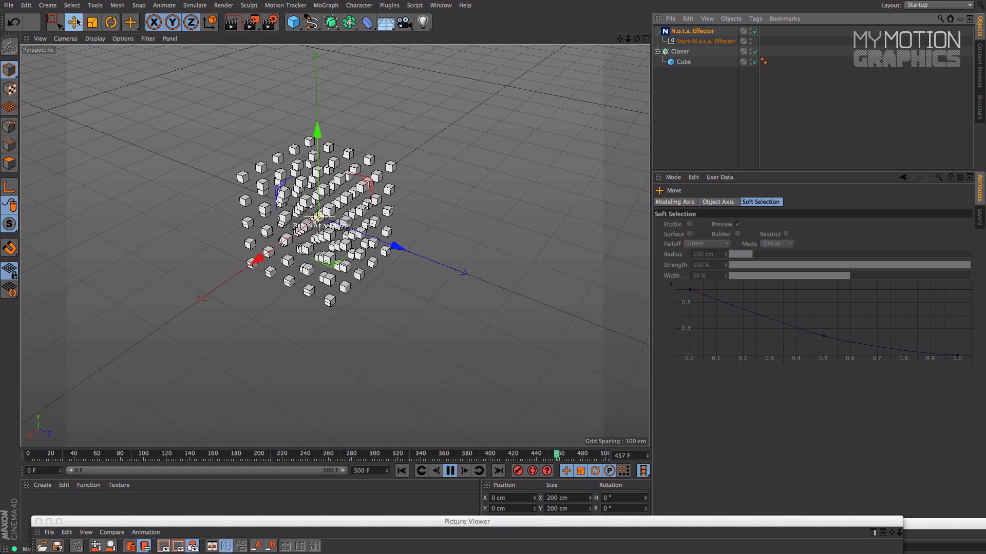
left_click_drag(391, 249, 620, 324)
middle_click_drag(620, 324, 473, 293, "alt")
left_click_drag(474, 293, 569, 263, "alt")
left_click_drag(416, 273, 506, 252, "alt")
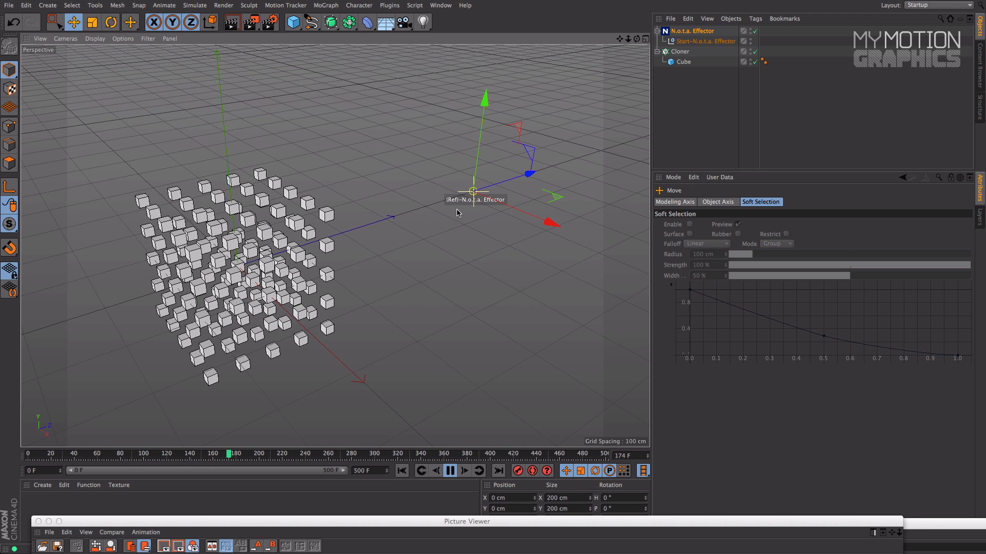
- Replay the animation from the first frame and examine how the clones travel from the start reference to the grid
left_click(407, 473)
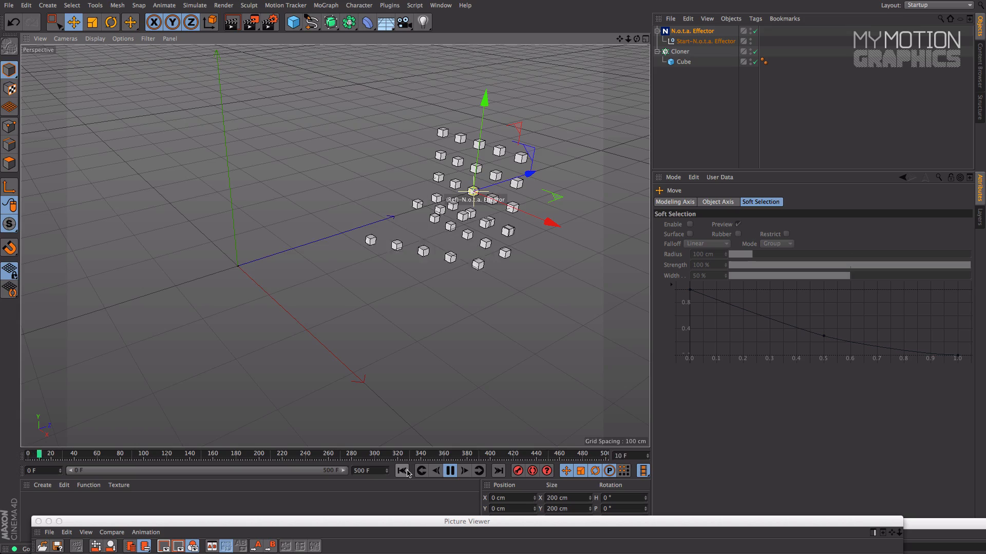
left_click_drag(487, 319, 394, 262, "alt")
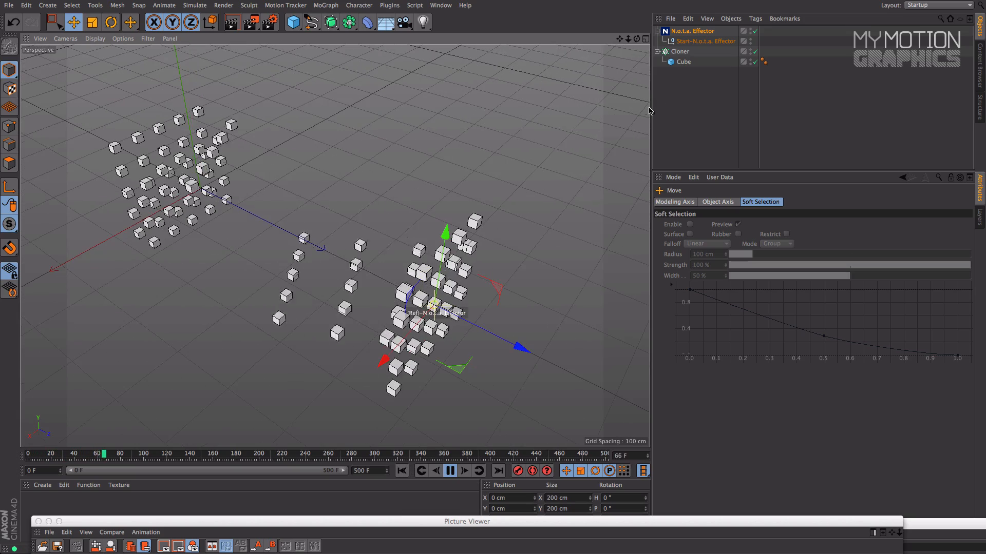
left_click_drag(287, 274, 343, 236, "alt")
- Turn off the effector's X and Y Position Locks and replay the animation from the first frame
left_click(697, 31)
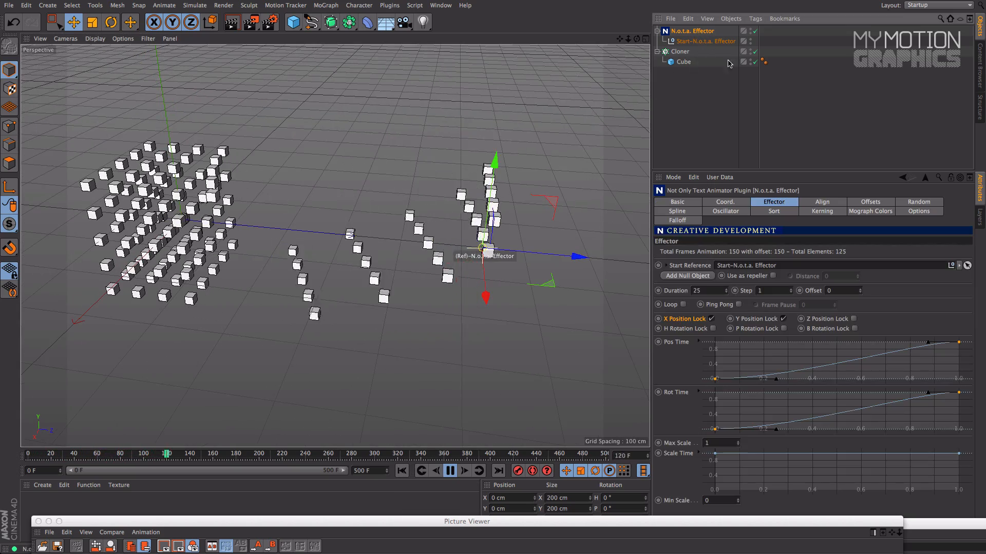
left_click(711, 319)
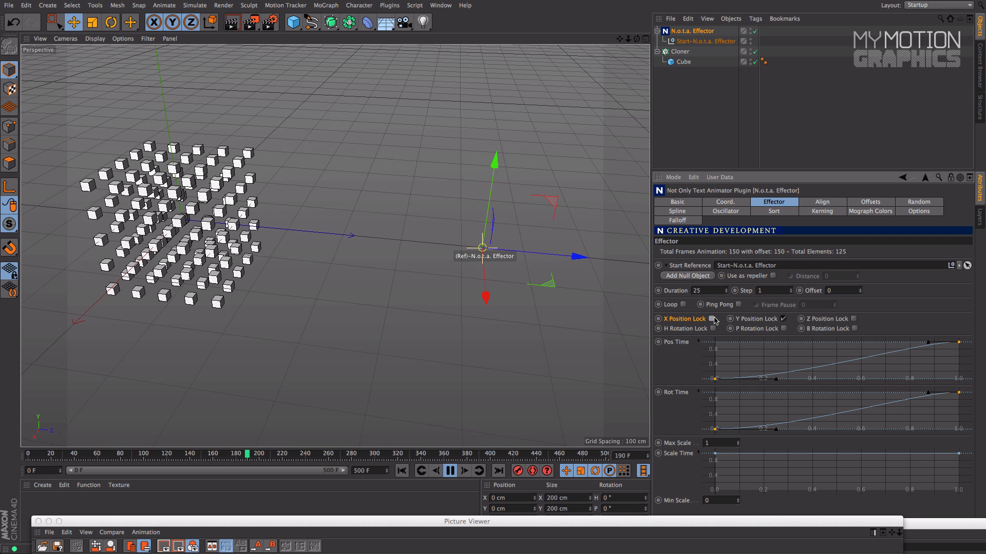
left_click(402, 471)
mouse_move(393, 375)
left_mouse_down("alt")
mouse_move(395, 347)
mouse_move(451, 352)
mouse_move(467, 379)
mouse_move(381, 378)
left_mouse_up("alt")
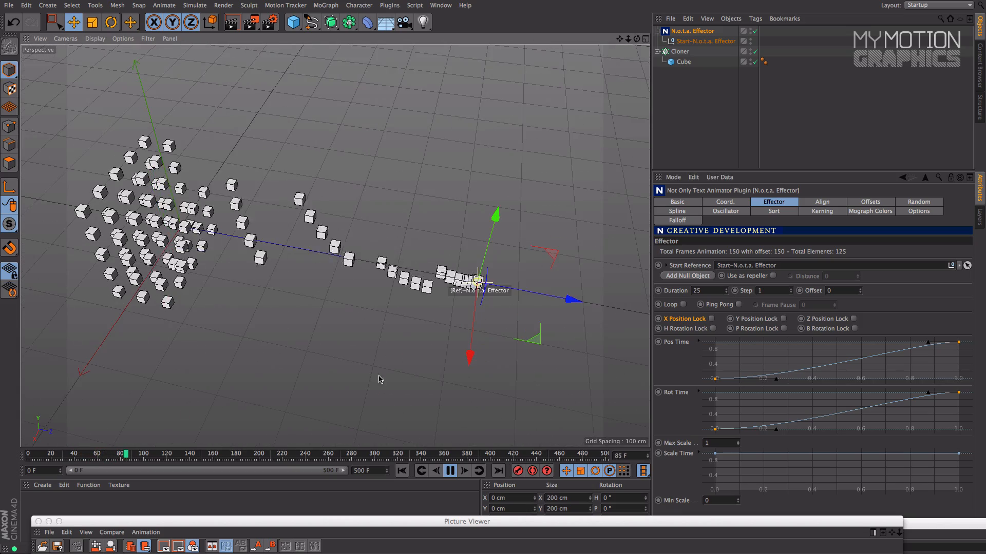
- Set the effector's Duration to 27, pause the animation and scrub the timeline back to frame 27
left_click(678, 292)
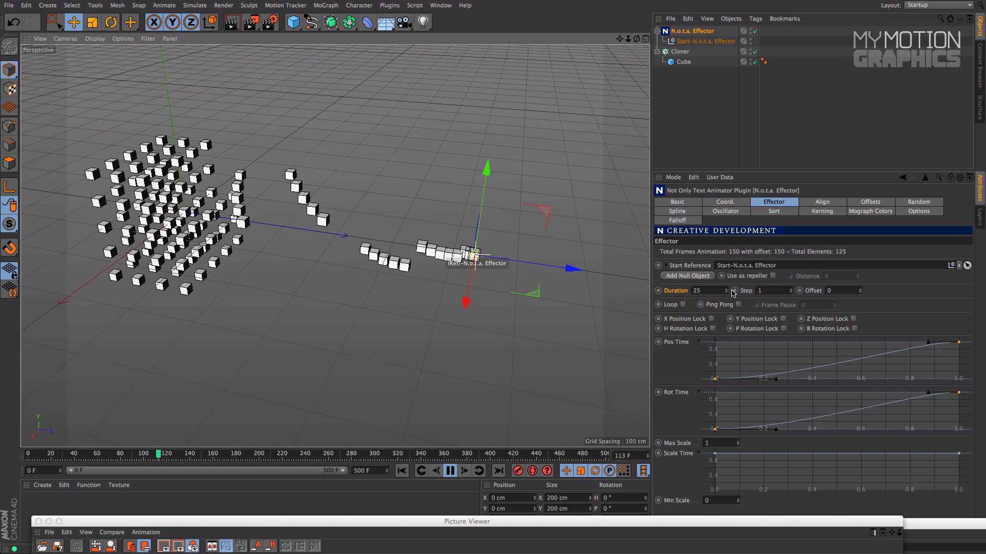
left_click_drag(725, 292, 724, 291)
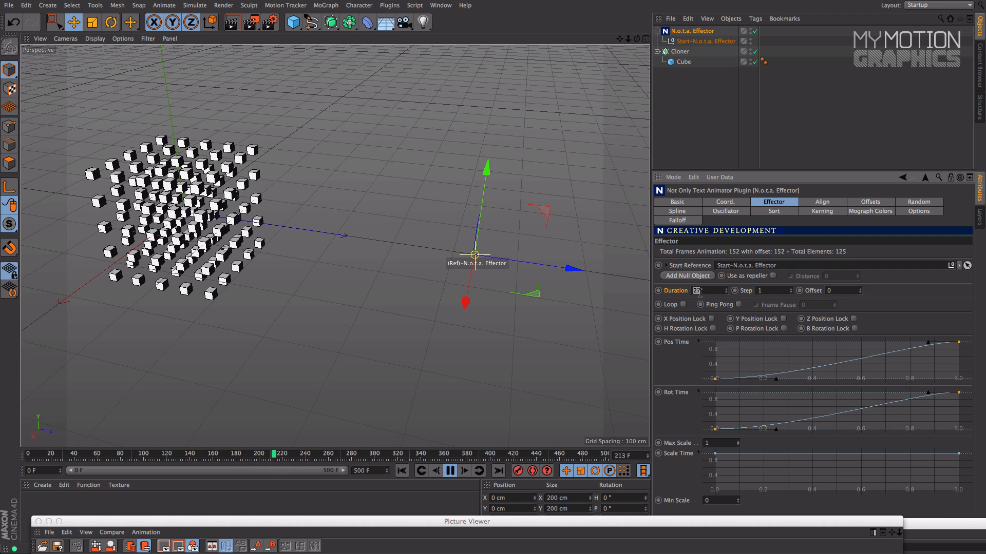
left_click(451, 471)
mouse_move(322, 455)
left_mouse_down()
mouse_move(29, 459)
mouse_move(59, 461)
left_mouse_up()
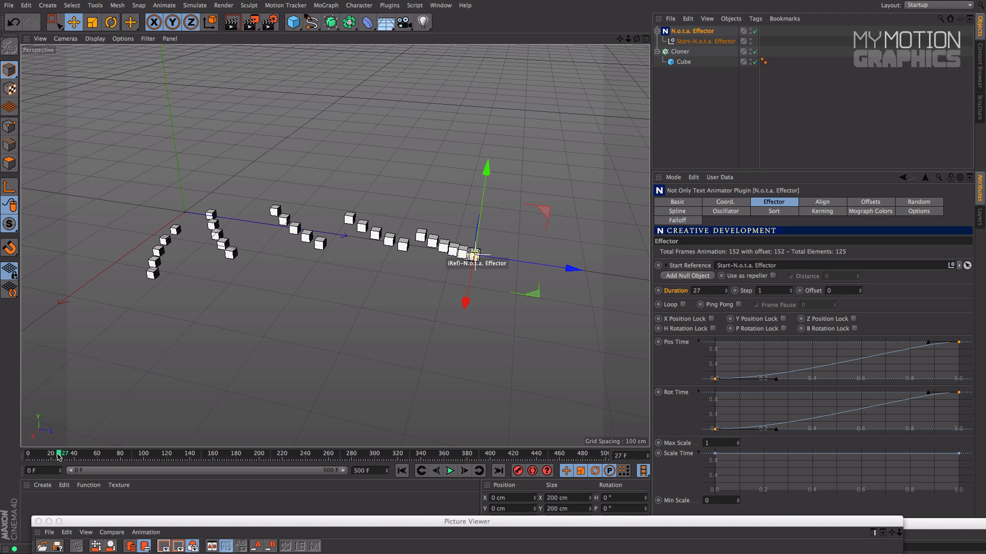
left_click(707, 292)
- Advance the timeline to frame 30 and examine from different angles how the clones reach the grid
mouse_move(273, 304)
left_mouse_down("alt")
mouse_move(369, 326)
mouse_move(270, 334)
mouse_move(257, 271)
left_mouse_up("alt")
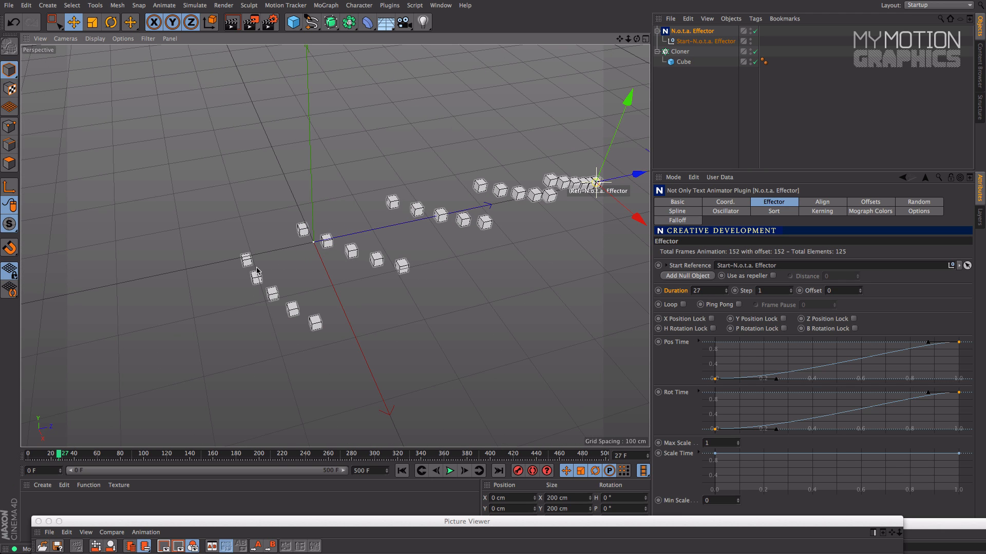
left_click(465, 475)
left_click(465, 474)
left_click_drag(257, 295, 337, 289, "alt")
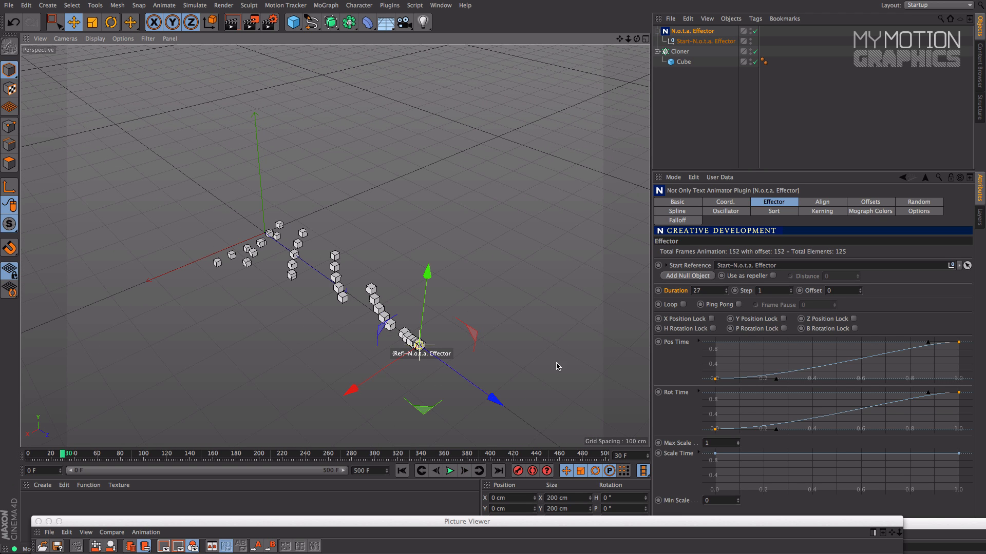
- Set the effector's Step to 2.7, replay the animation from the first frame and pause it
left_click_drag(791, 290, 791, 207)
left_click(403, 471)
left_click(450, 471)
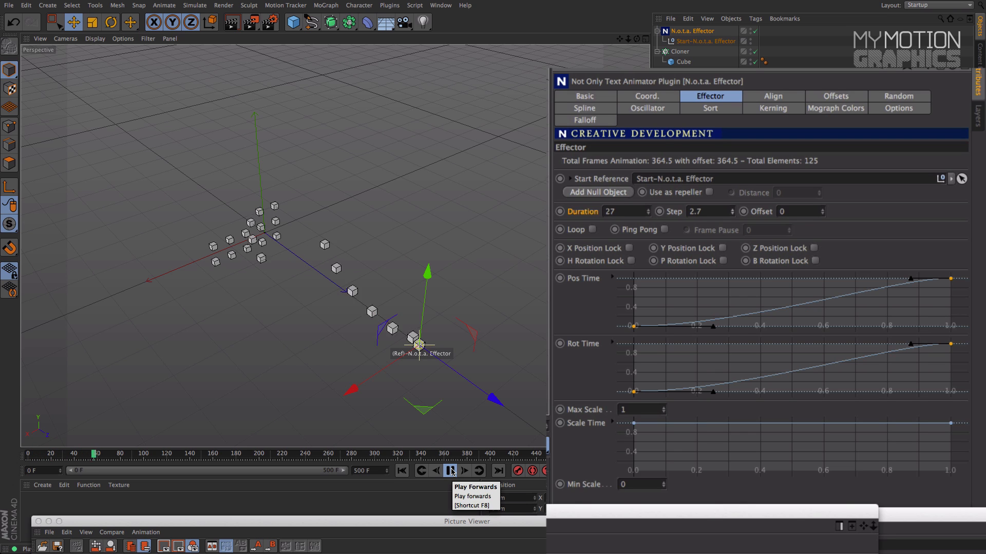
left_click(450, 471)
- Raise the effector's Step to 5.16 and replay the animation from the first frame
left_click_drag(731, 214, 731, 189)
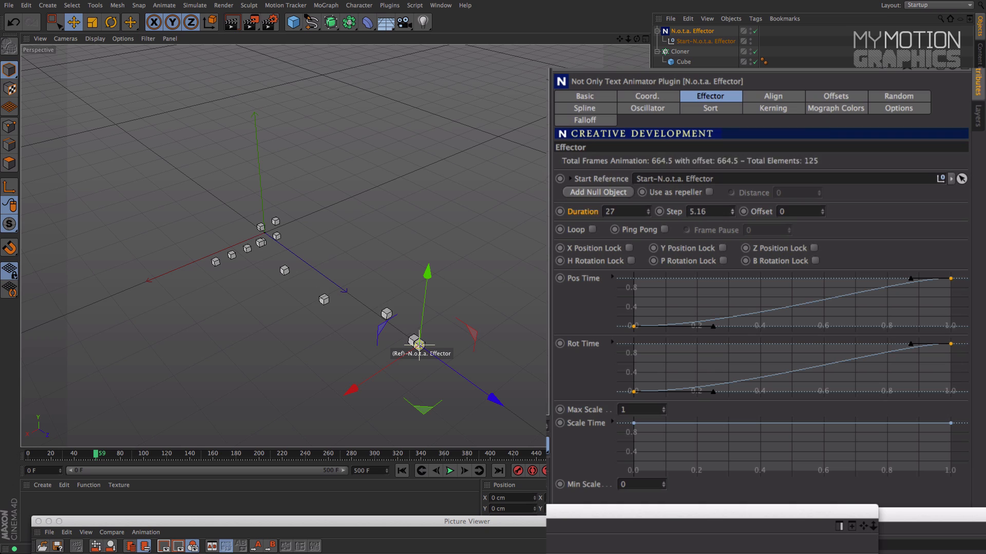
left_click(408, 472)
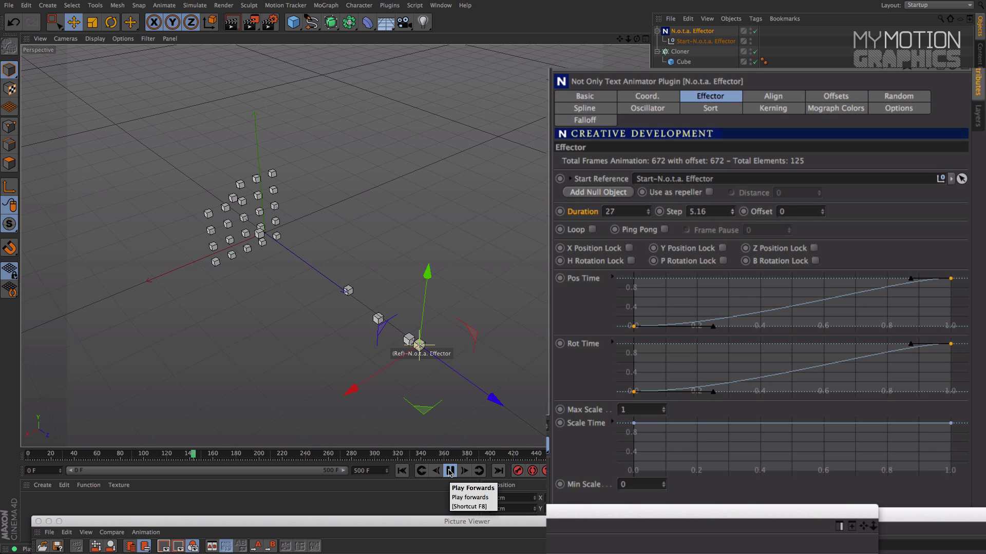
- Raise the effector's Step to 18.45, watch the clones animate from a different angle and pause the playback
left_click_drag(732, 211, 735, 199)
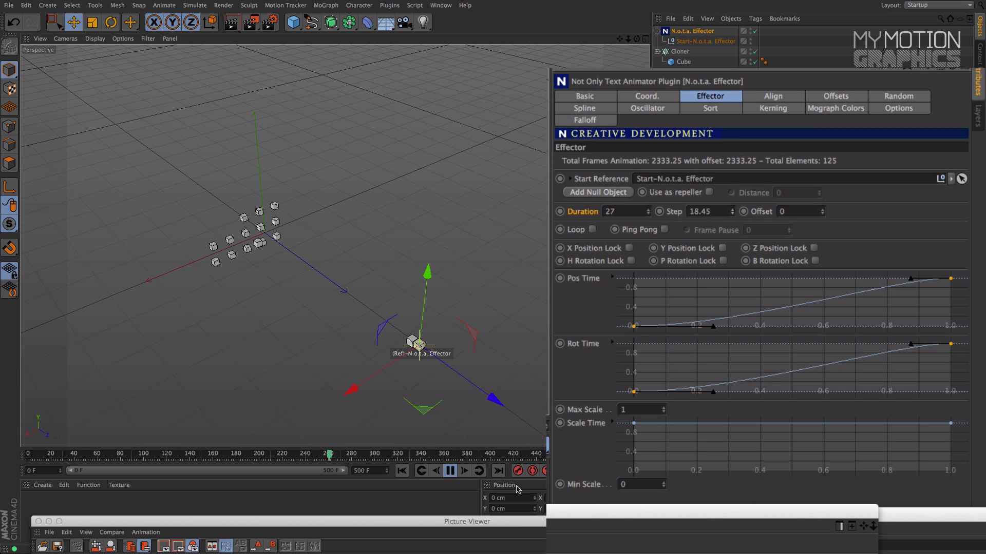
left_click_drag(719, 212, 689, 212)
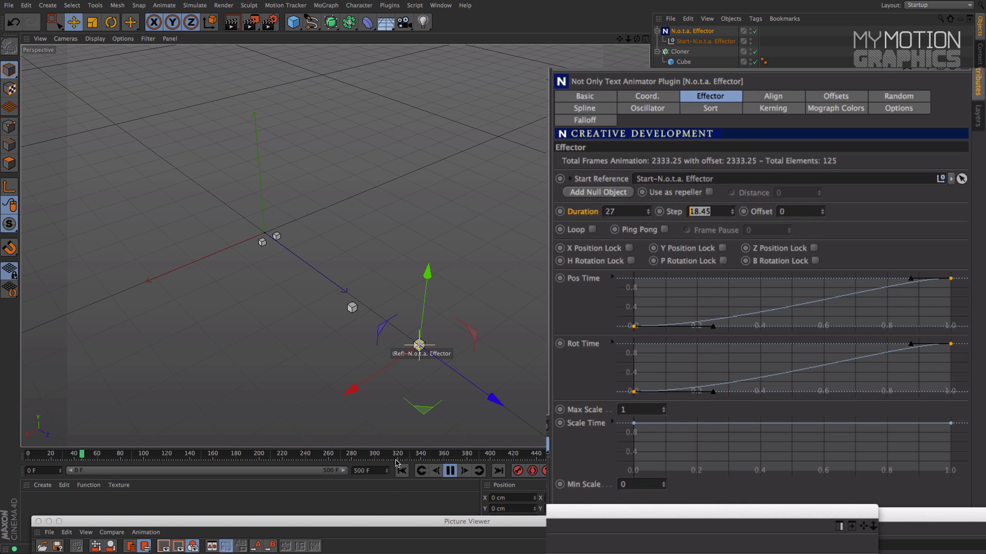
left_click_drag(436, 365, 394, 331, "alt")
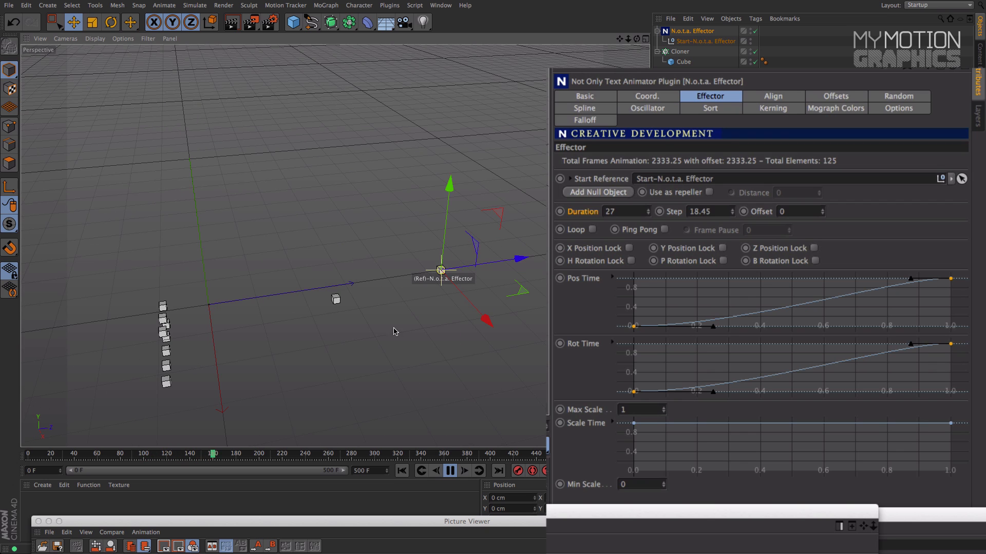
left_click(451, 472)
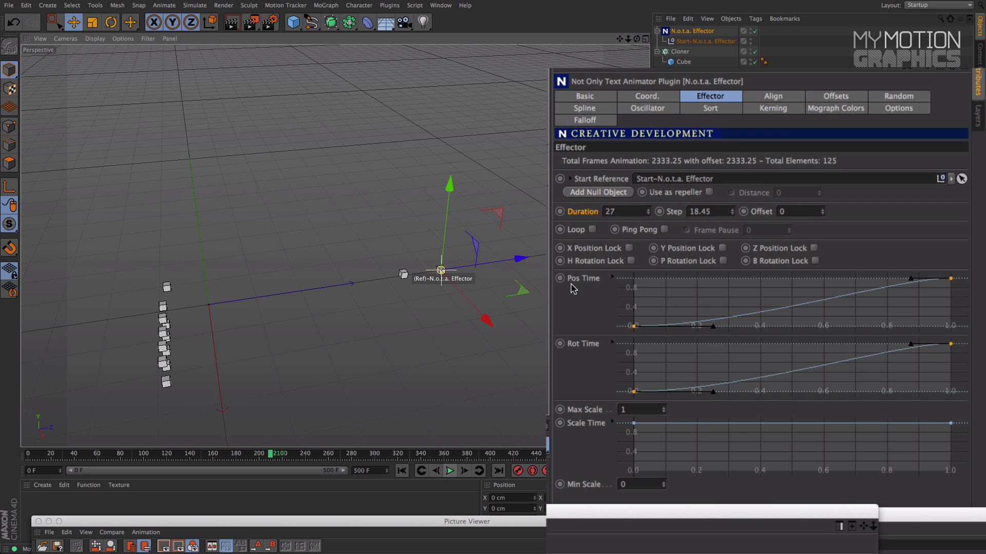
- Lower the effector's Step to 13.31 and replay the animation from the first frame
left_click_drag(732, 211, 732, 251)
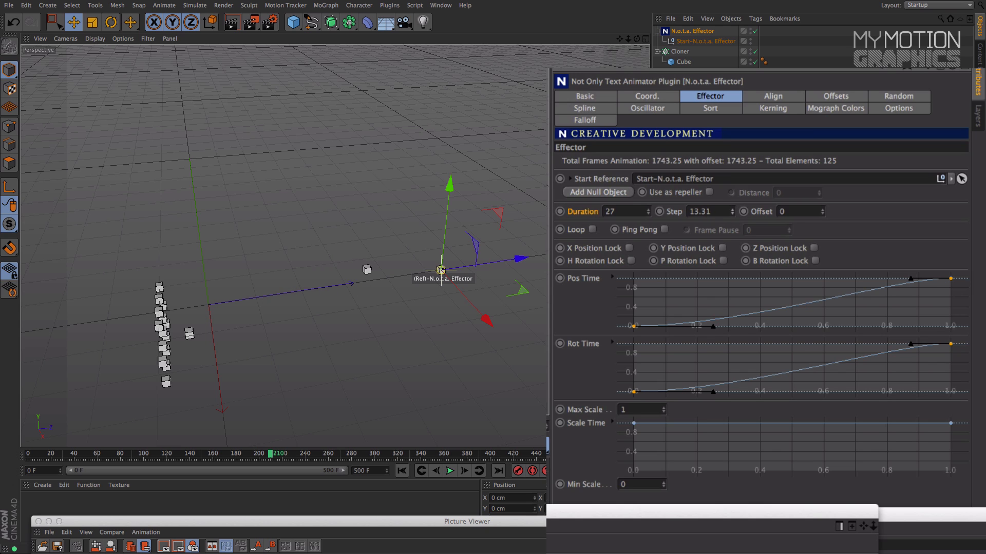
left_click(404, 473)
left_click(450, 472)
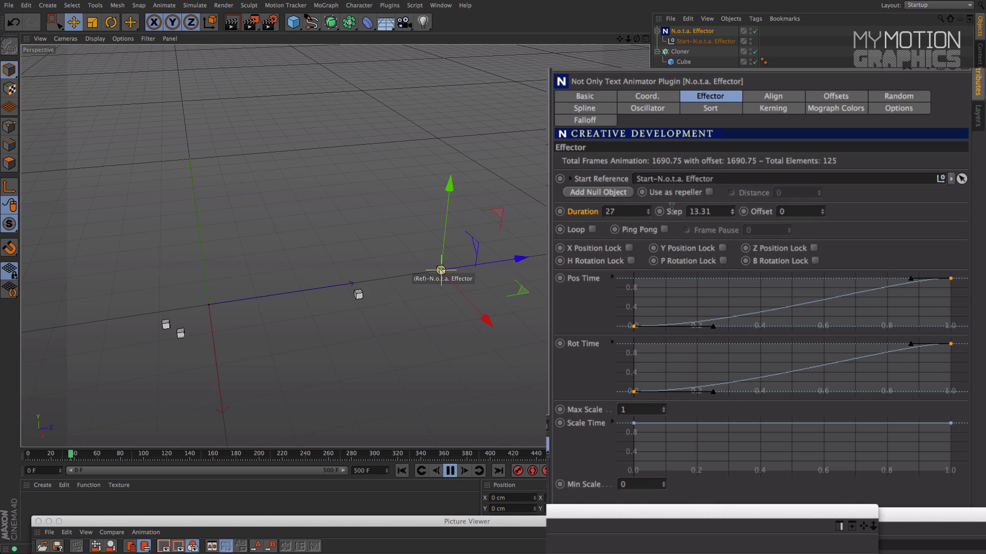
- Lower the Step to 7.07, set the Duration to -30.6 and replay the animation from the first frame
left_click_drag(732, 211, 668, 227)
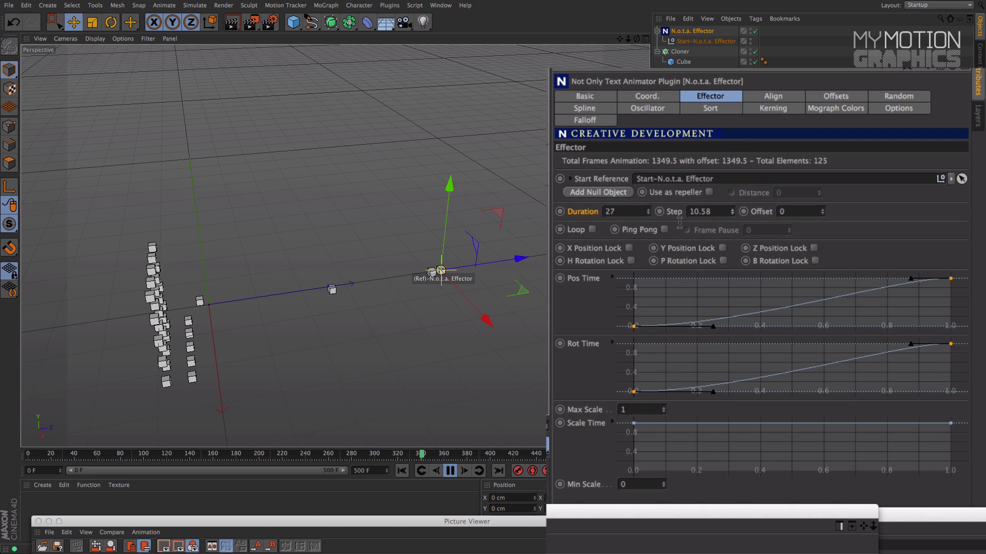
left_click_drag(732, 212, 732, 225)
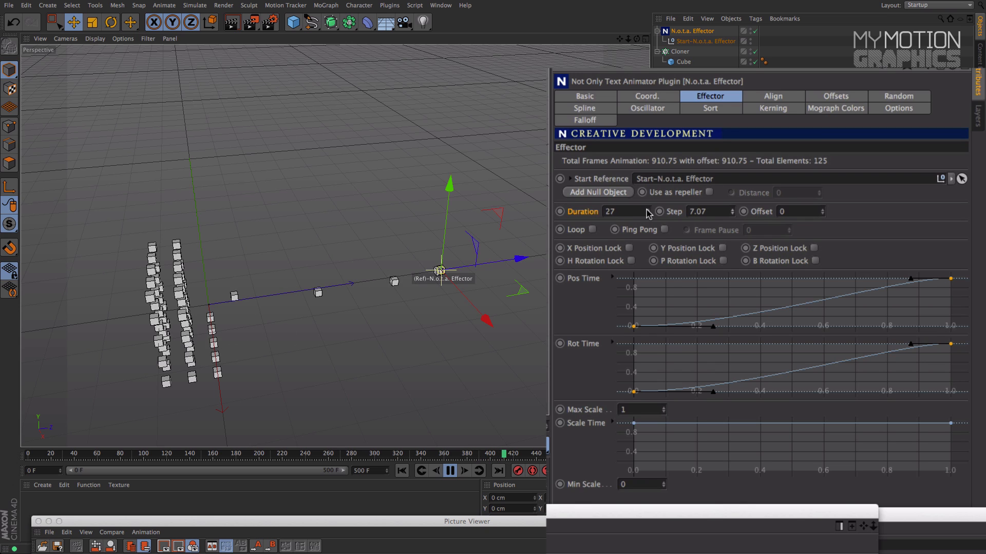
left_click_drag(648, 211, 648, 225)
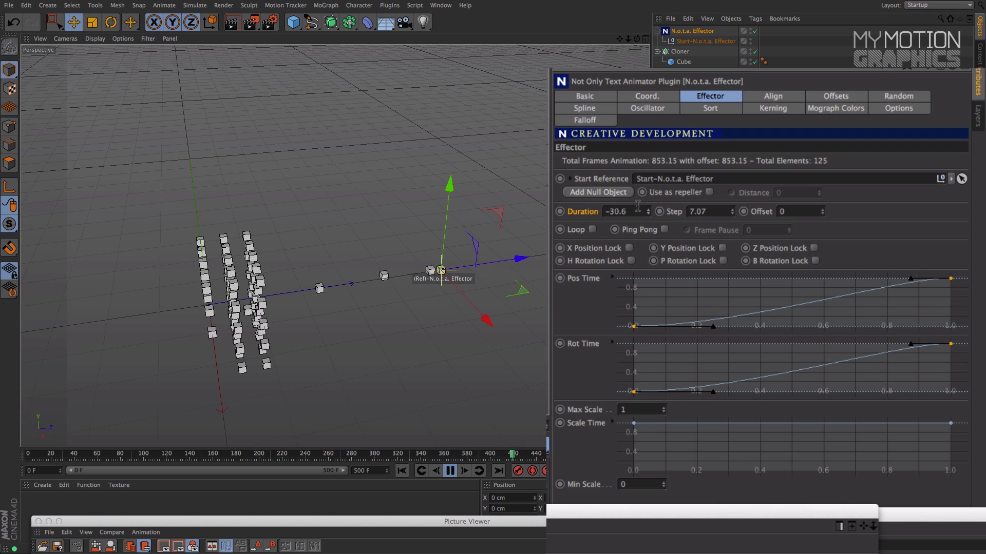
left_click(405, 477)
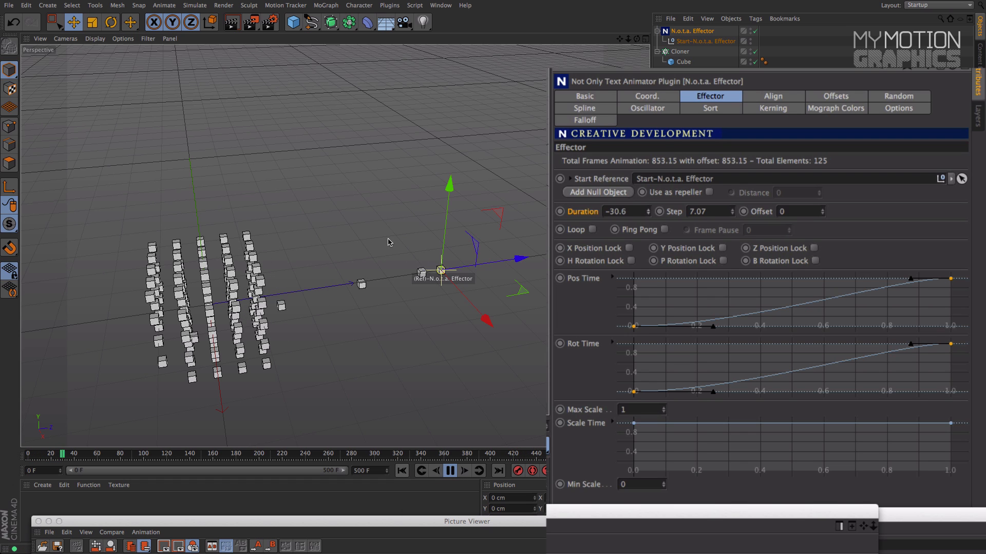
- Set the effector's Step to 3.17 and Duration to 31.1, and turn on Loop during playback
mouse_move(647, 217)
left_mouse_down()
mouse_move(648, 198)
mouse_move(652, 213)
left_mouse_up()
left_click_drag(731, 212, 732, 228)
left_click_drag(647, 212, 647, 214)
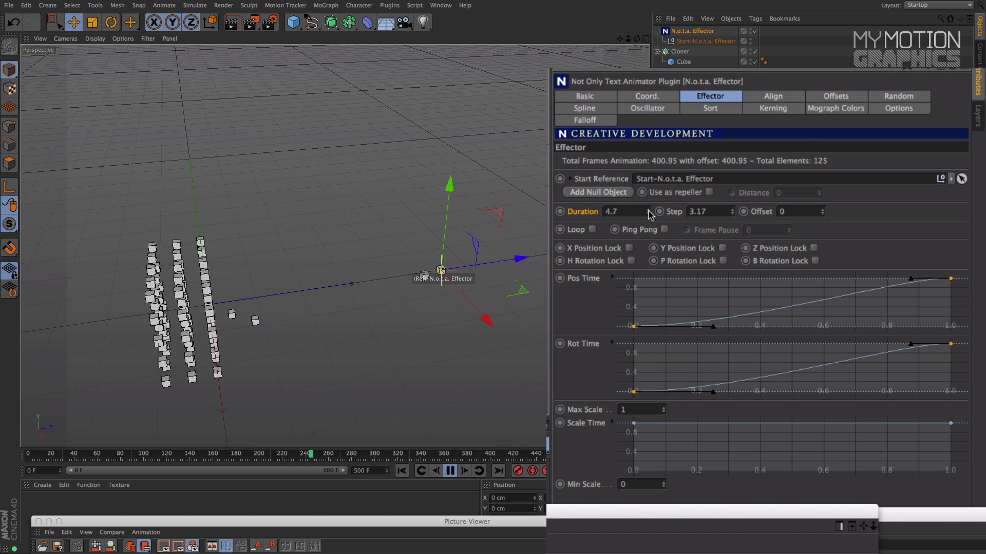
left_click_drag(648, 211, 648, 205)
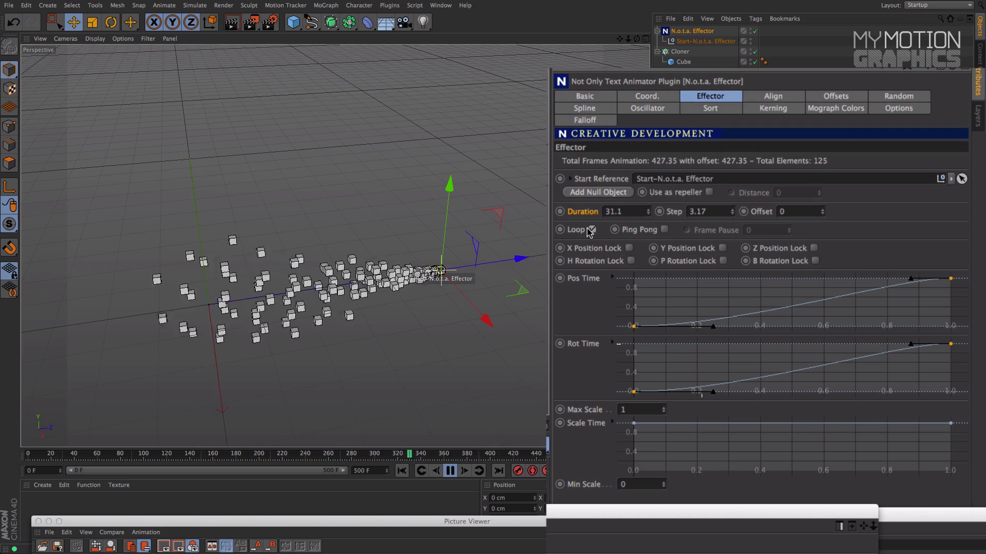
- Try a Step of 19.24 on the looping animation, then set the Step to 7.09 and the Duration to 69.8
left_click_drag(636, 38, 613, 23)
mouse_move(732, 212)
left_mouse_down()
mouse_move(760, 182)
mouse_move(734, 215)
left_mouse_up()
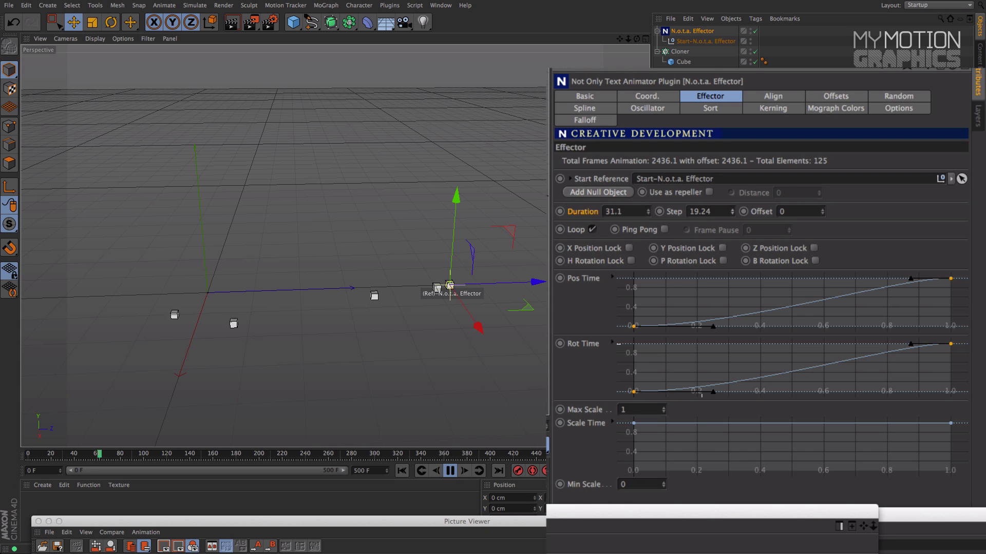
left_click_drag(733, 214, 732, 218)
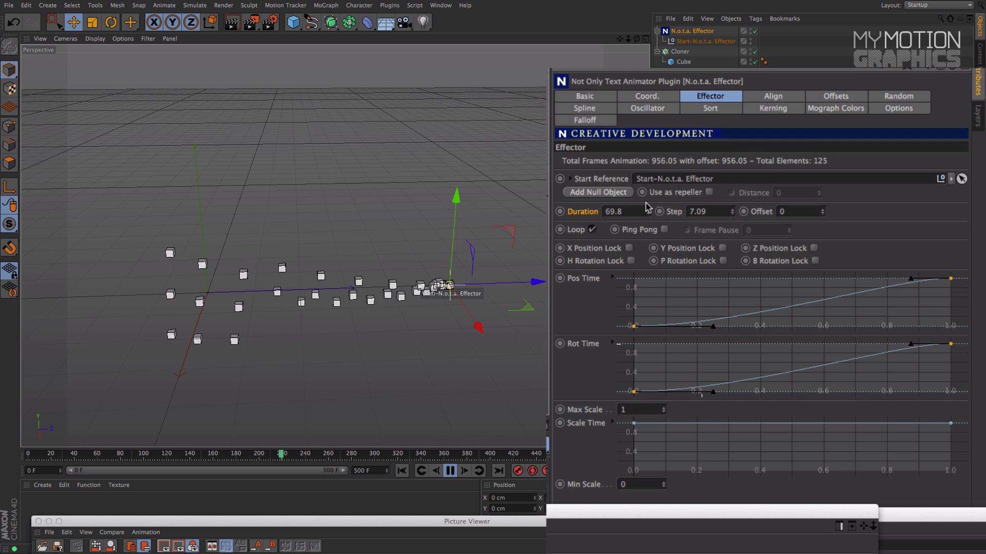
- Turn on the effector's Ping Pong option and set the Duration to 8.2 and the Step to 5.8
left_click_drag(648, 211, 648, 202)
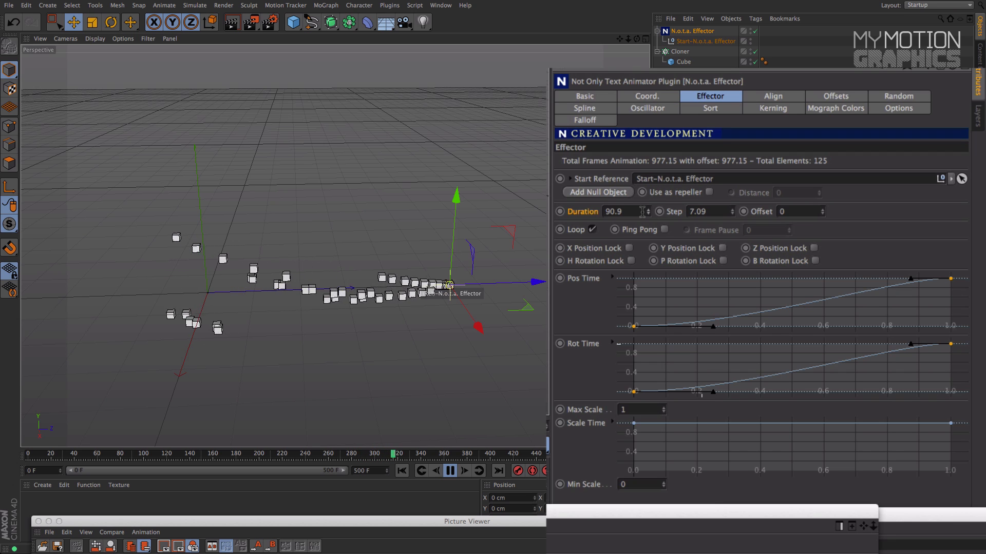
left_click(663, 230)
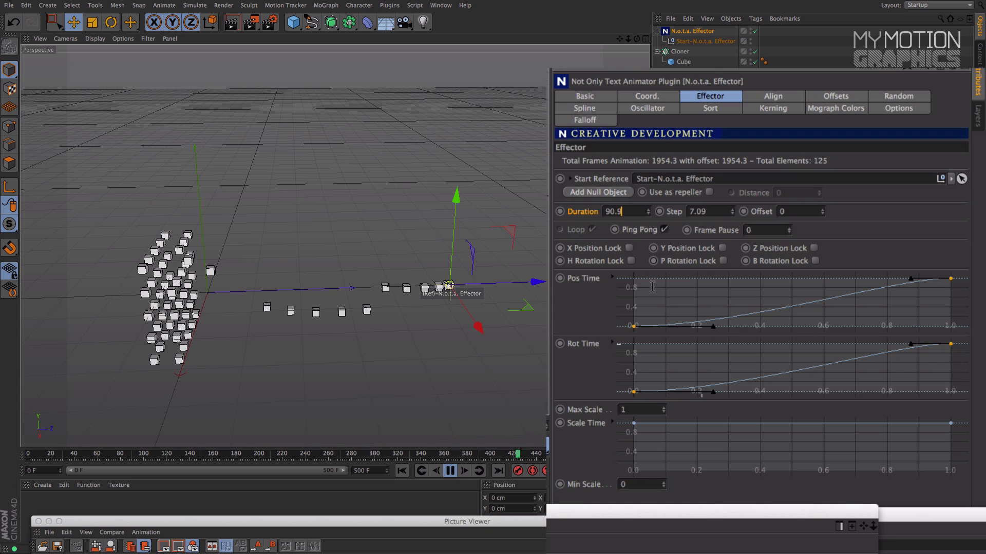
left_click_drag(647, 211, 648, 235)
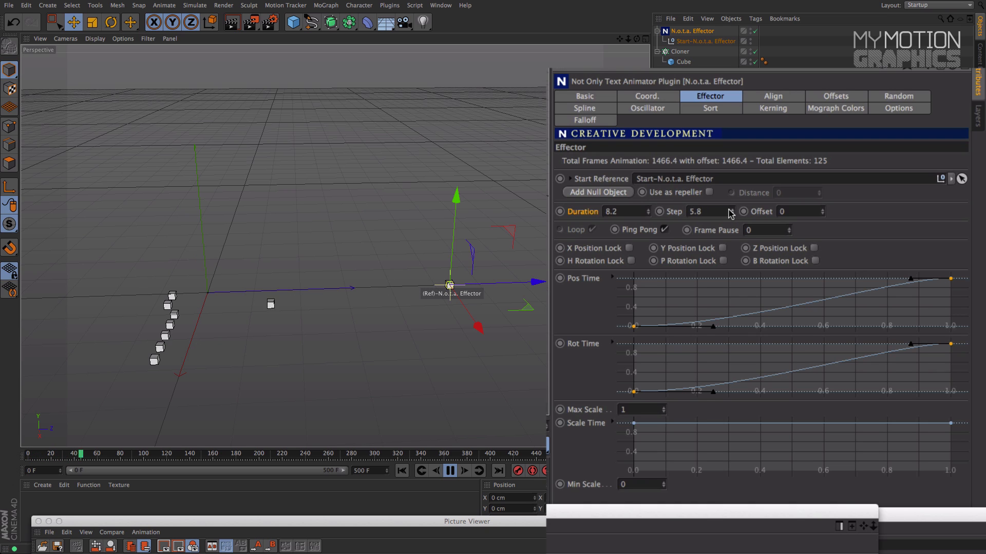
- Set the project's end time to 1000 frames and extend the preview range to the full length
left_click_drag(374, 471, 352, 471)
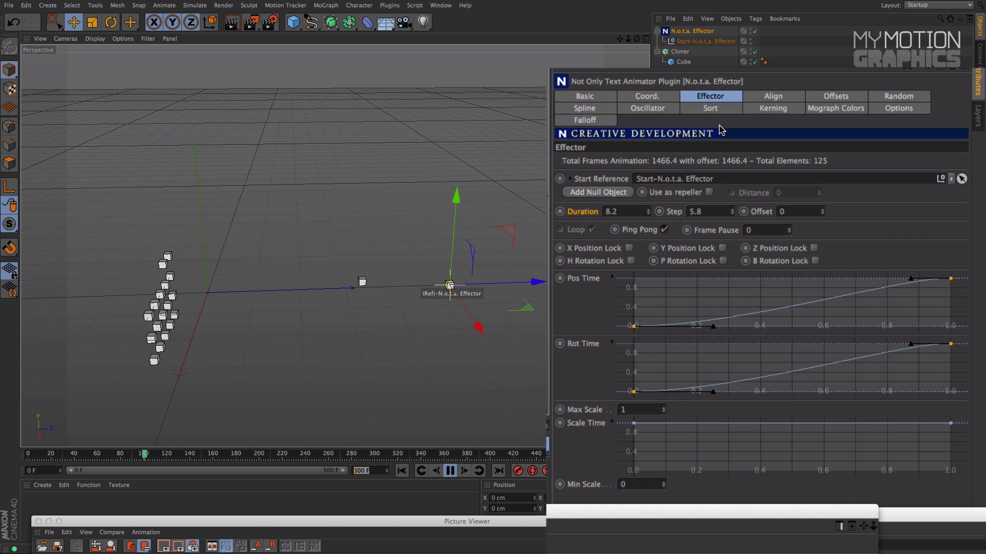
type("1000")
key("Return")
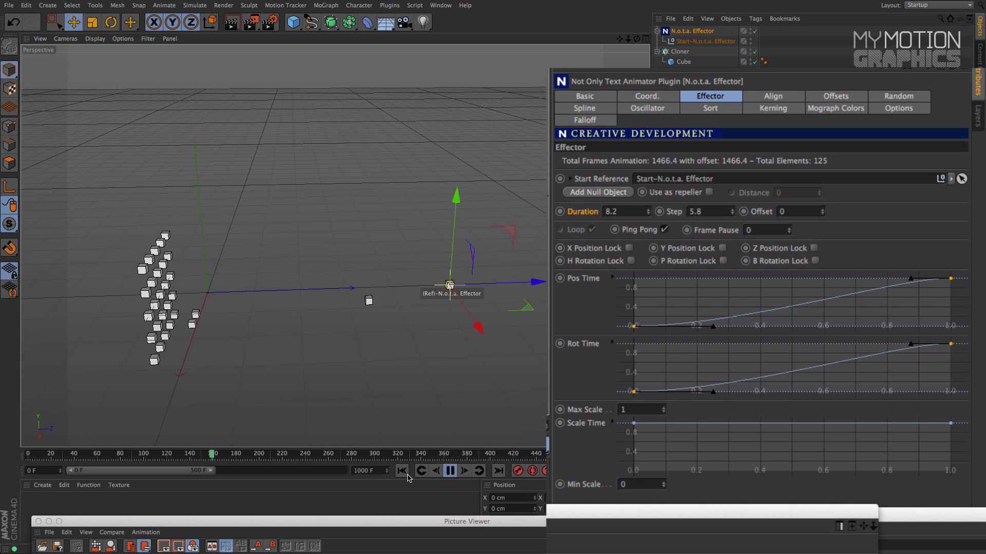
left_click_drag(212, 471, 344, 470)
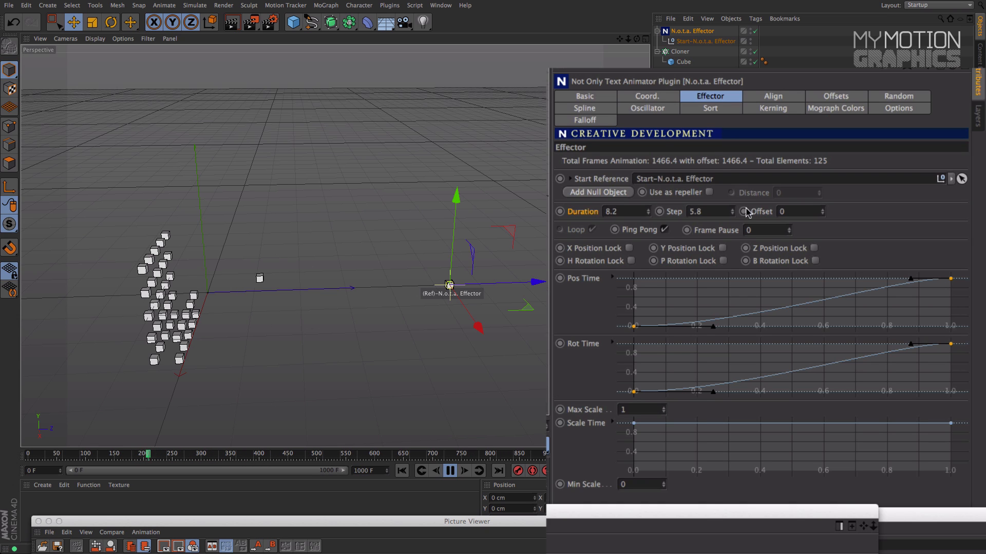
- Set the effector's Step to 2.32, scrub the timeline to about frame 300 and pause the playback
left_click_drag(732, 211, 732, 241)
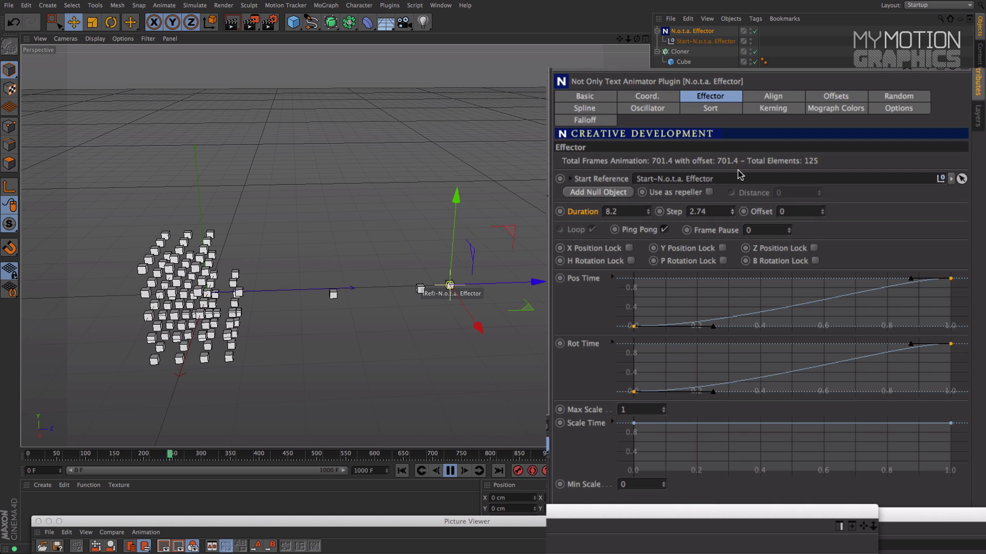
left_click_drag(733, 211, 732, 217)
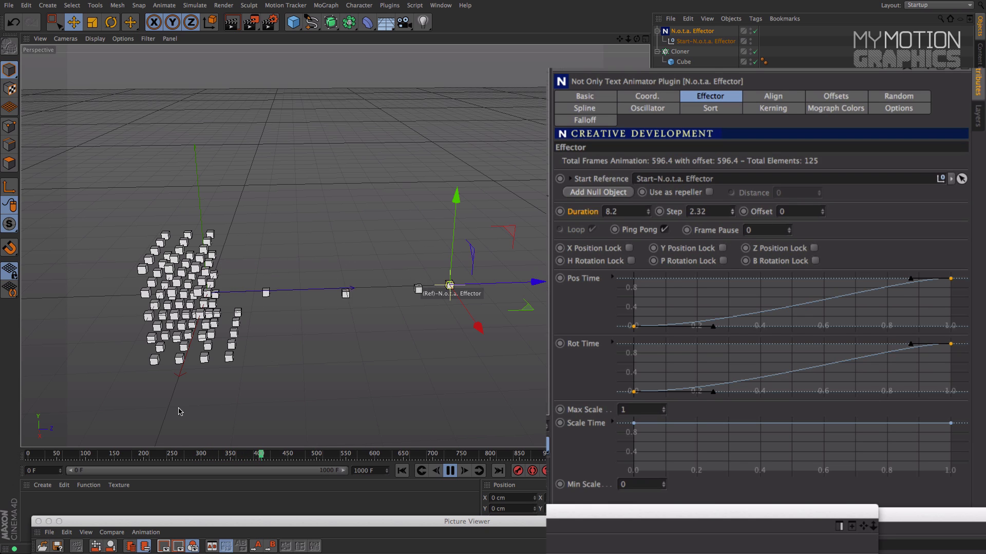
left_click(81, 455)
left_click_drag(84, 459, 3, 464)
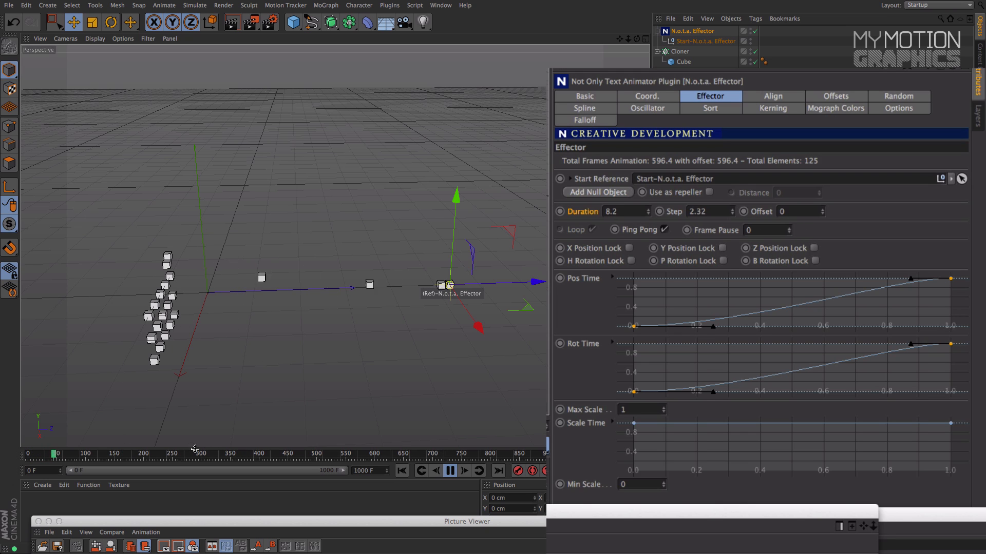
left_click_drag(203, 456, 201, 460)
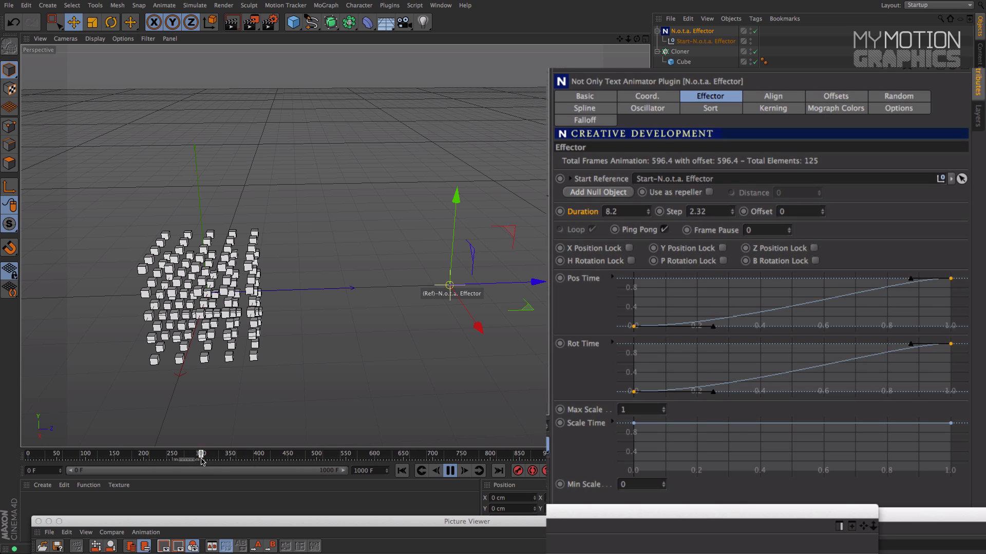
left_click(448, 470)
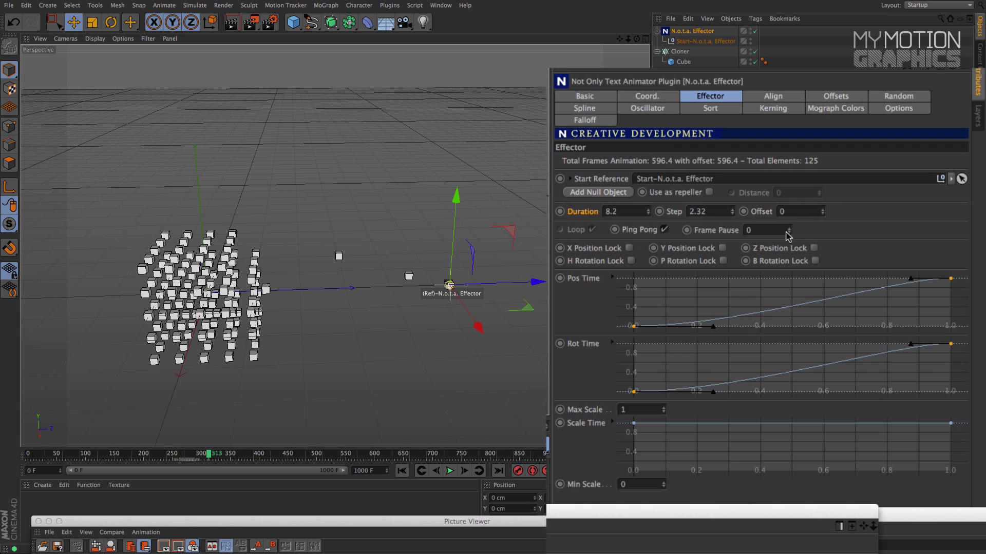
- Try a Frame Pause of 103, scrub through the timeline to check it and reset the Frame Pause to 0
left_click_drag(788, 232, 788, 221)
mouse_move(185, 459)
left_mouse_down()
mouse_move(203, 460)
mouse_move(164, 460)
mouse_move(292, 455)
mouse_move(317, 467)
mouse_move(36, 467)
mouse_move(103, 470)
mouse_move(211, 452)
mouse_move(378, 458)
left_mouse_up()
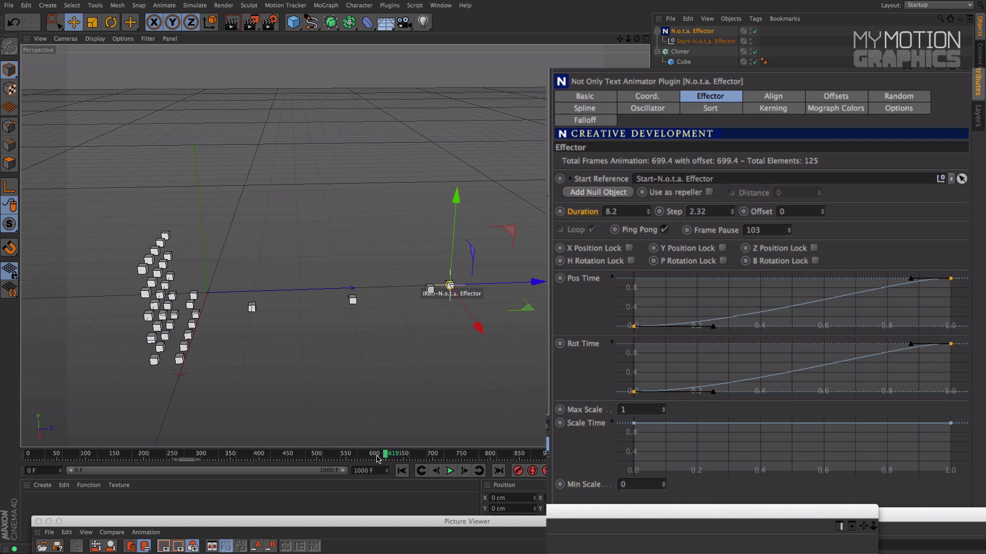
double_click(778, 231)
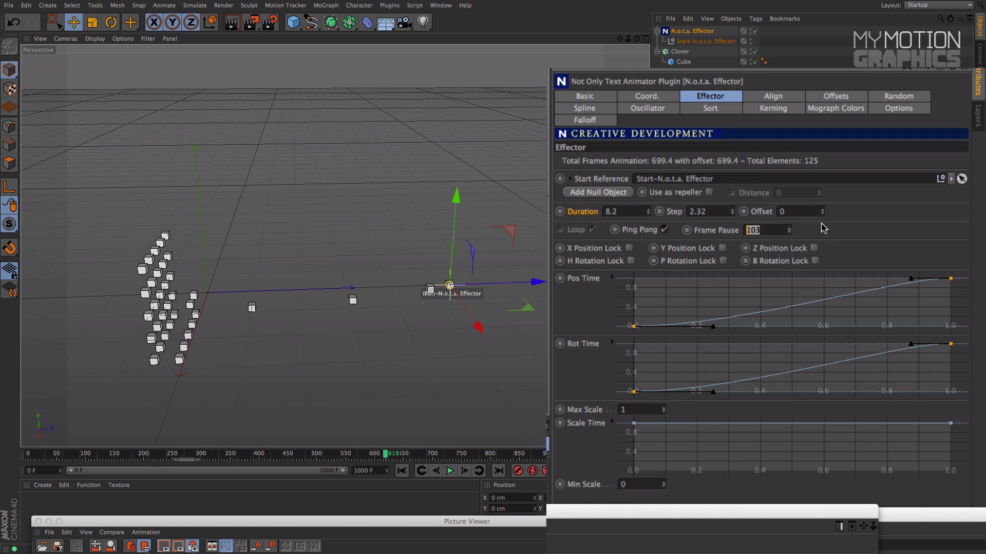
key("Return")
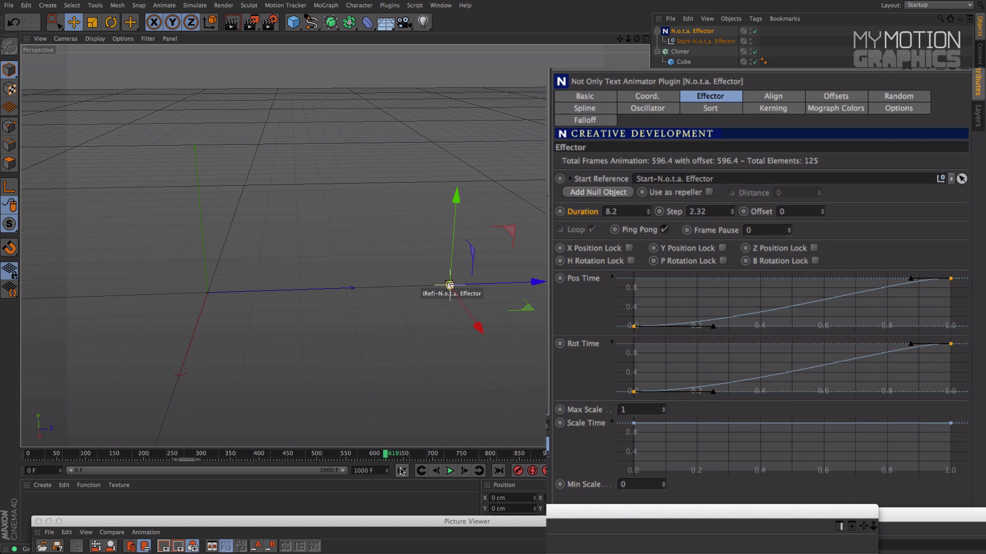
- Replay the ping-pong animation from the first frame, pause it and examine the clones from another angle
left_click(452, 472)
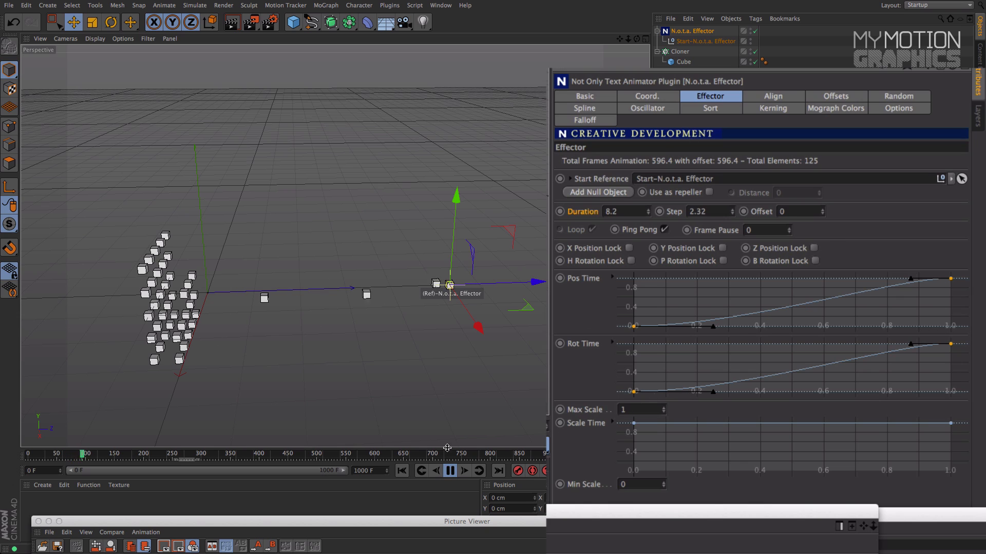
left_click(451, 471)
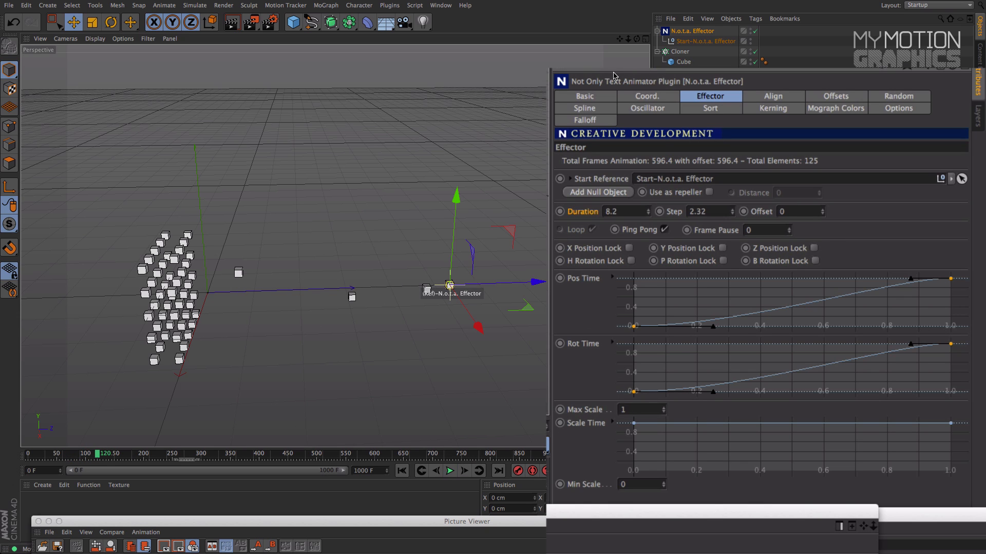
left_click_drag(636, 41, 593, 44)
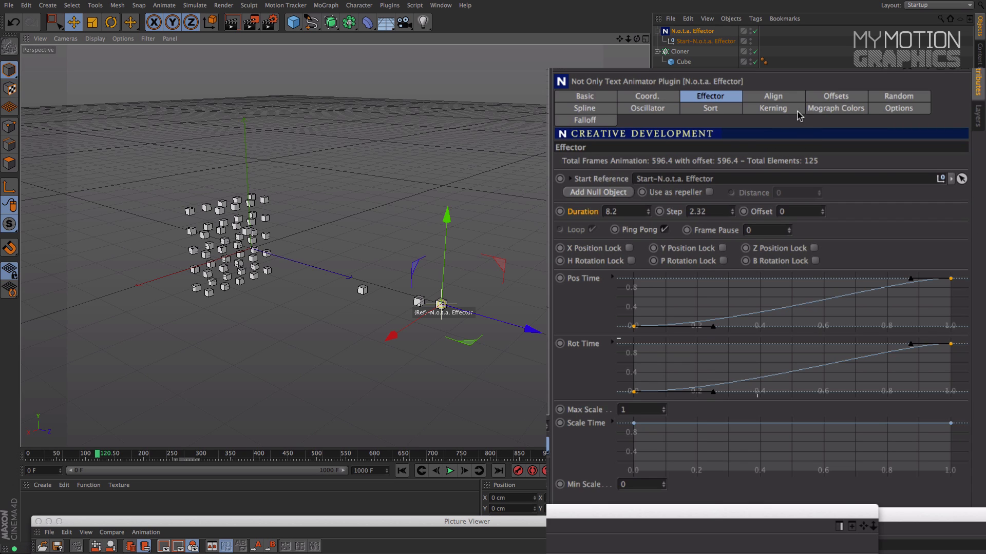
- Review the effector's Align, Offsets and Random settings and bring up its Spline settings
left_click(786, 98)
left_click(832, 93)
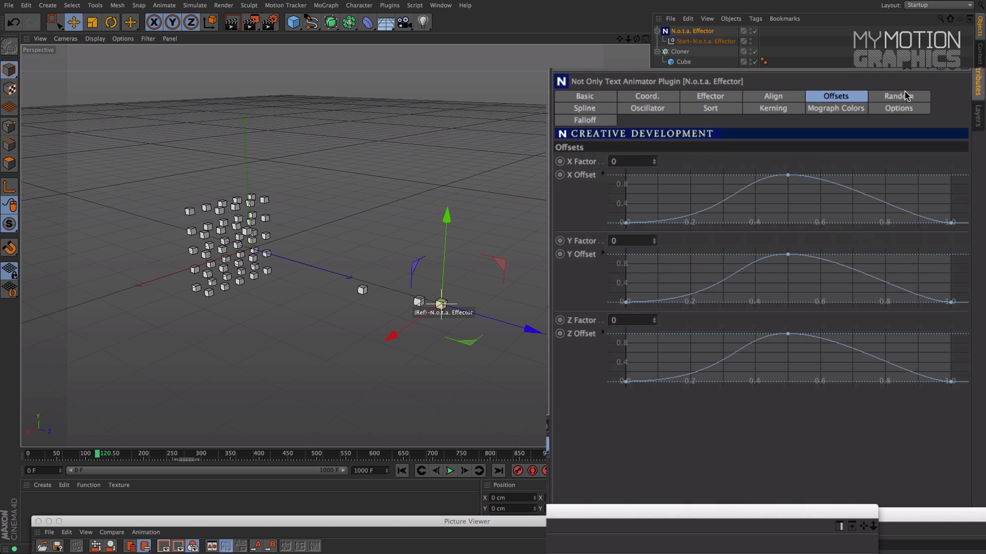
left_click(908, 97)
left_click(606, 109)
- Switch to the open scene "1 - Spline 01 .c4d" containing the spline-driven effector setup
left_click_drag(636, 40, 617, 58)
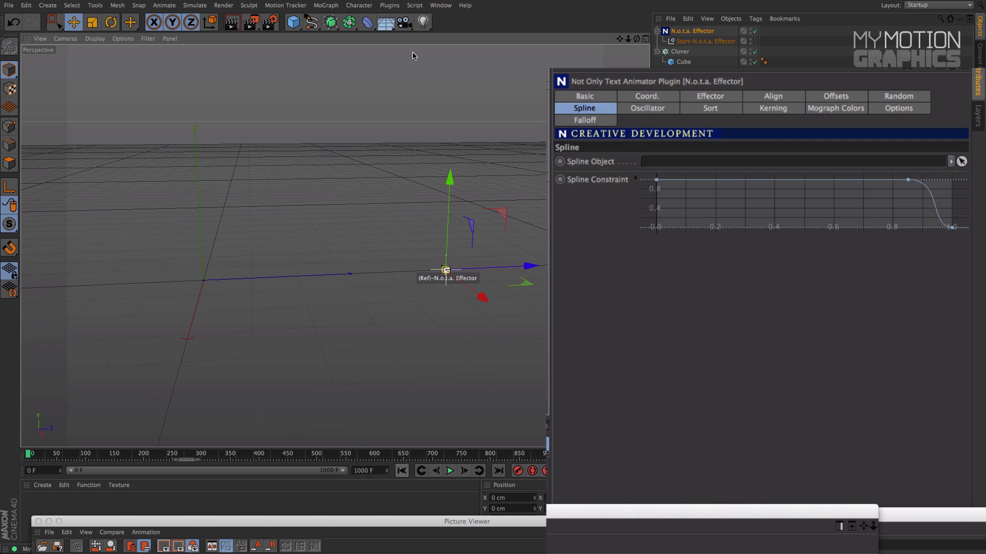
left_click(441, 5)
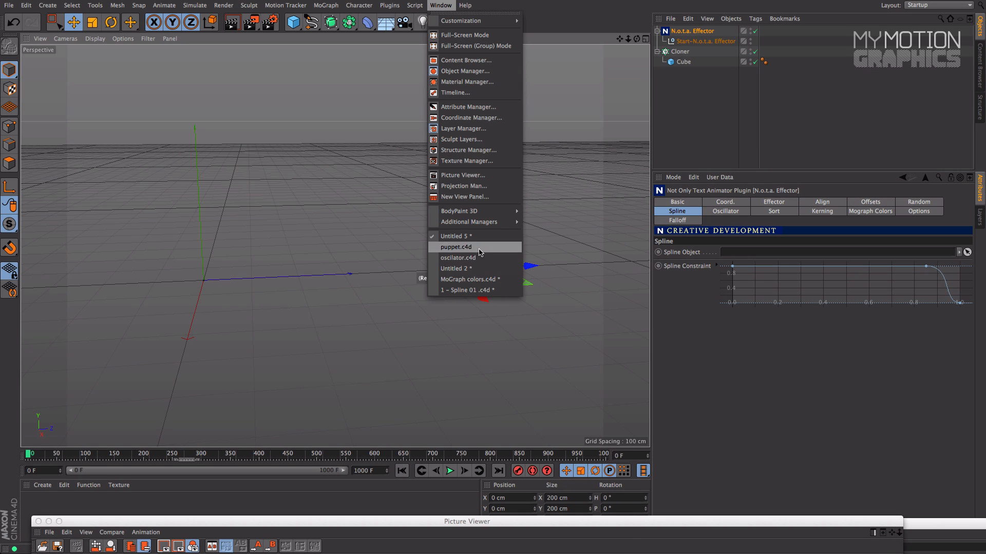
left_click(483, 291)
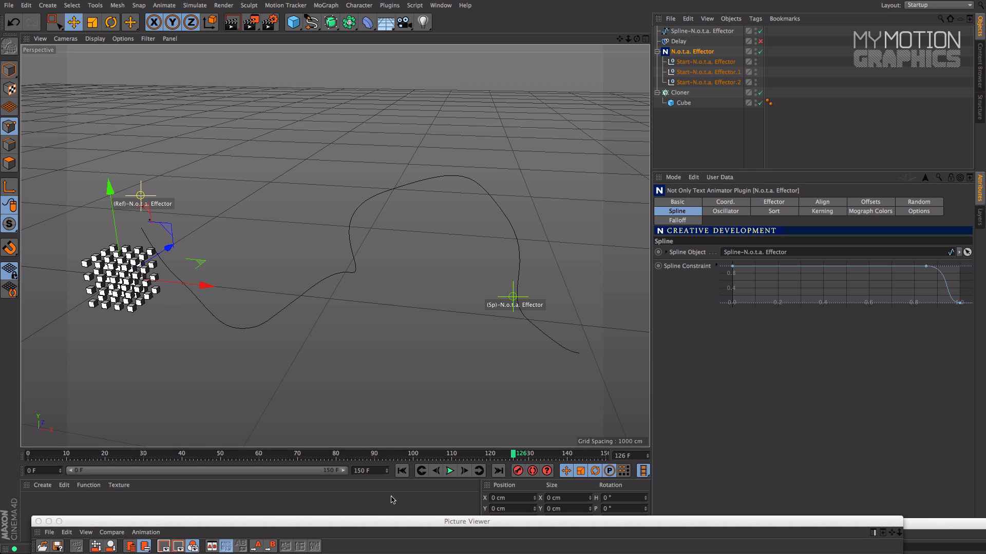
- Play the spline-driven animation from the first frame, then scrub back to frame 65 with the clones strung along the spline
left_click(401, 471)
left_click(450, 470)
left_click_drag(619, 39, 646, 26)
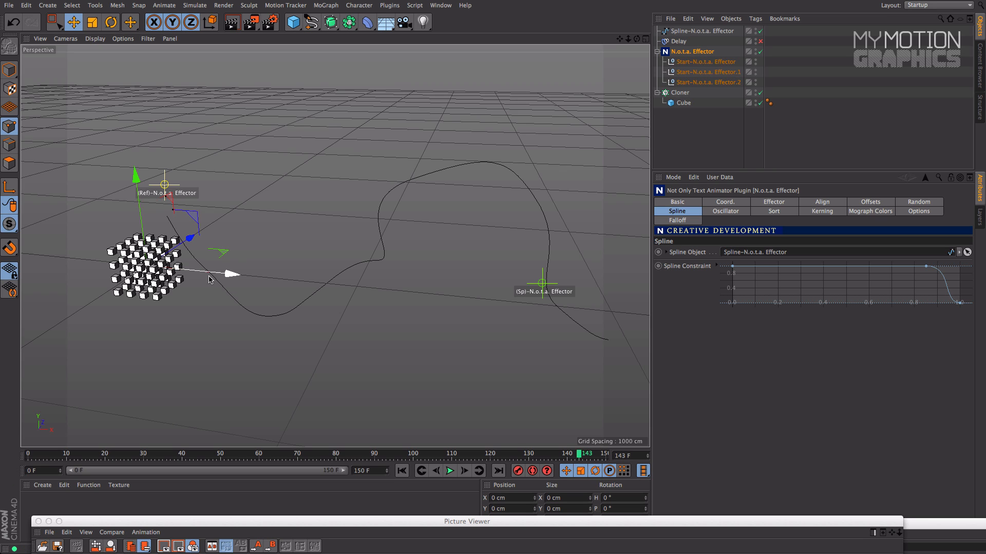
left_click_drag(395, 458, 280, 455)
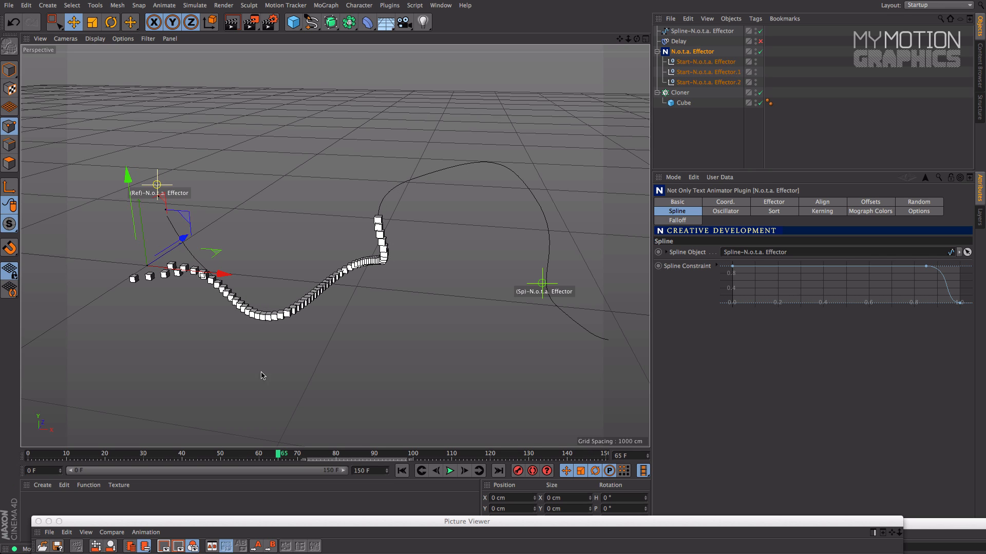
- Reshape the effector's Spline Constraint curve by moving its upper falloff point back to about 0.5 along the graph
left_click(661, 268)
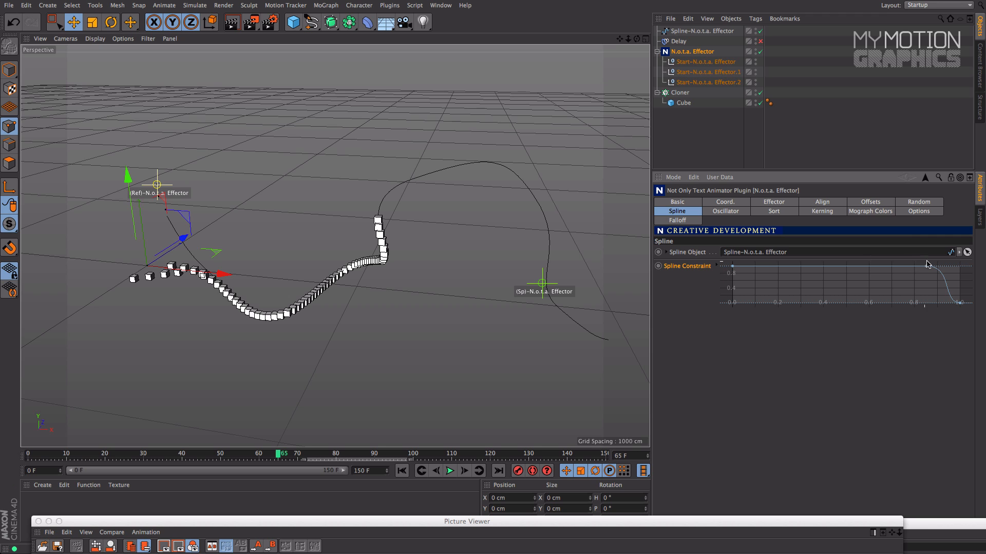
left_click_drag(927, 268, 867, 267)
mouse_move(853, 267)
left_mouse_down()
mouse_move(790, 266)
mouse_move(841, 265)
left_mouse_up()
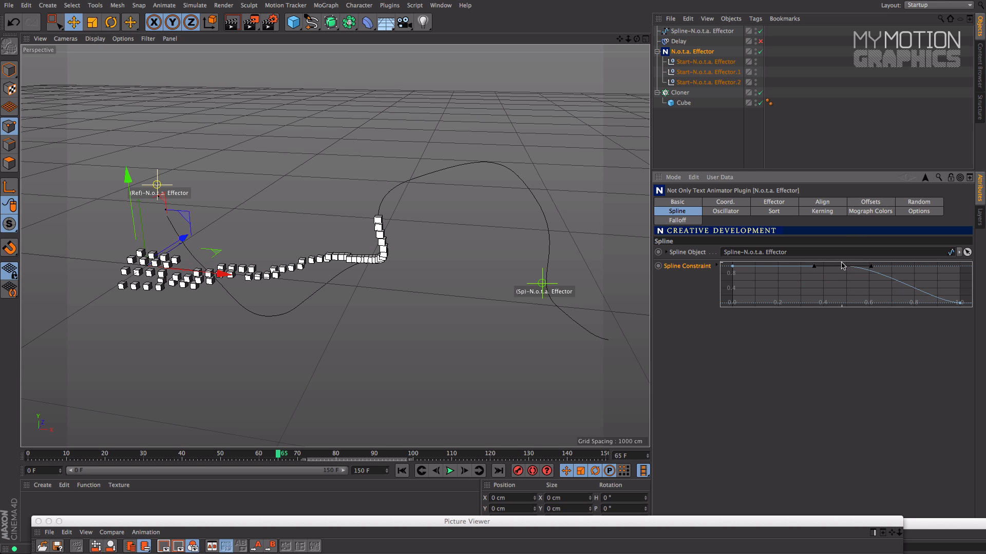
left_click_drag(843, 267, 845, 266)
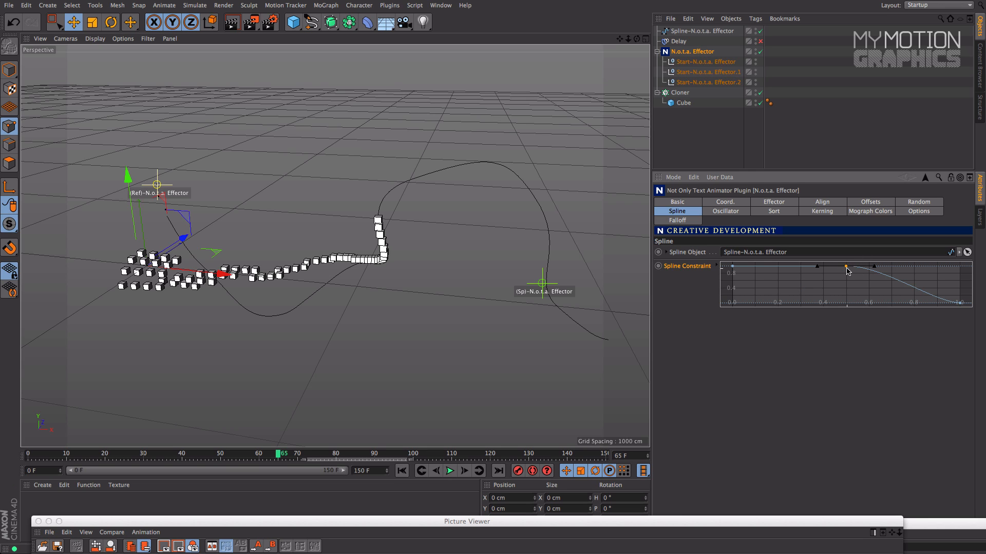
- Scrub the timeline and replay the animation from the start to check the clones' looser following of the spline
left_click_drag(275, 456, 297, 447)
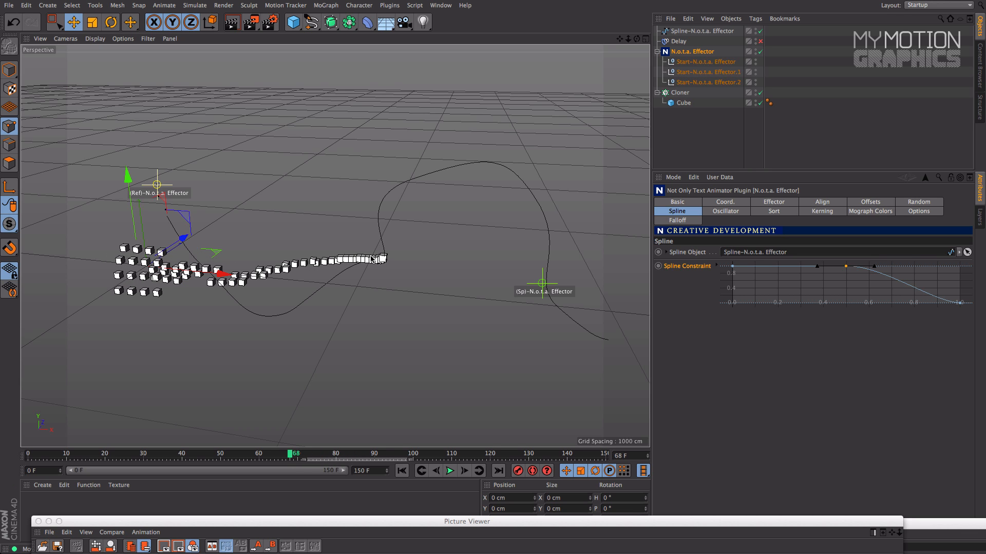
left_click_drag(307, 456, 591, 435)
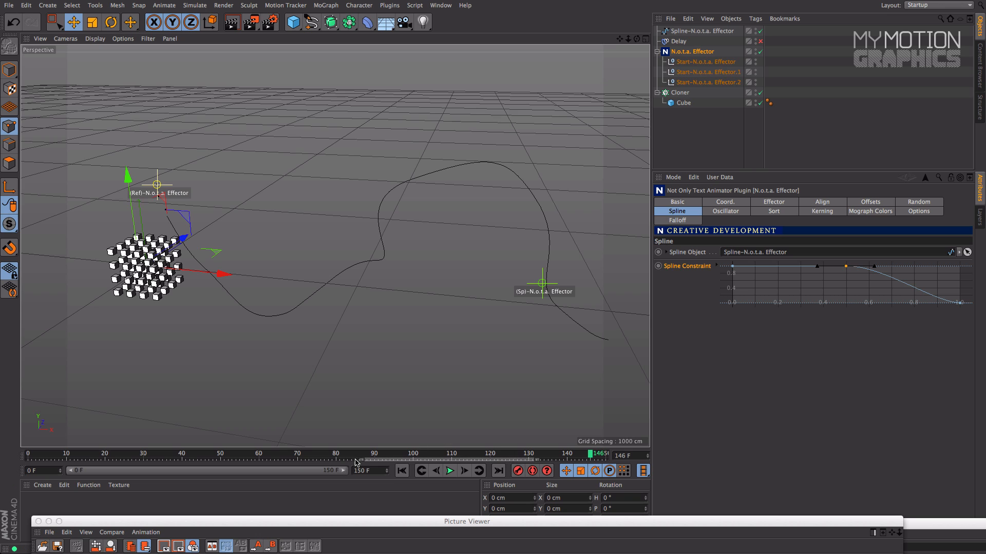
left_click_drag(146, 454, 251, 456)
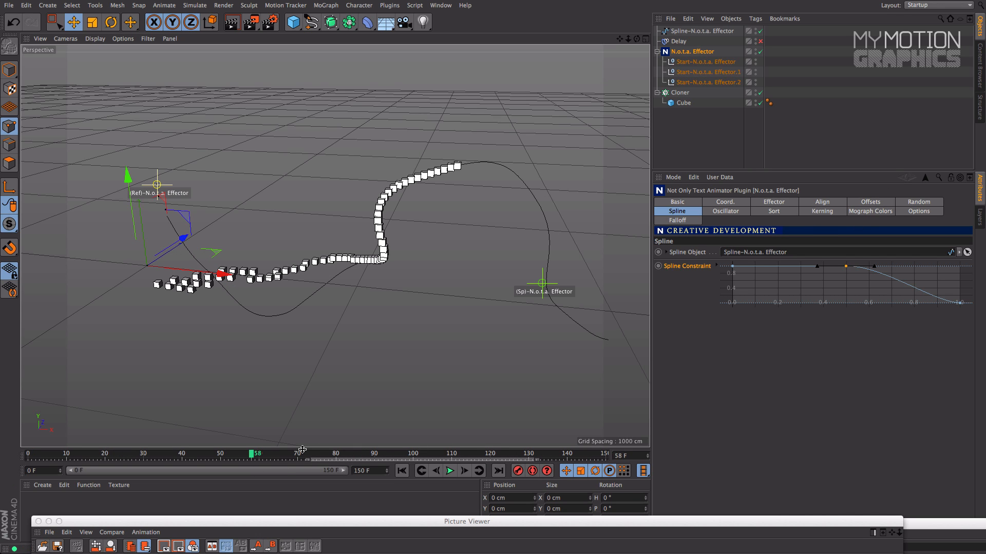
left_click(401, 471)
left_click(450, 471)
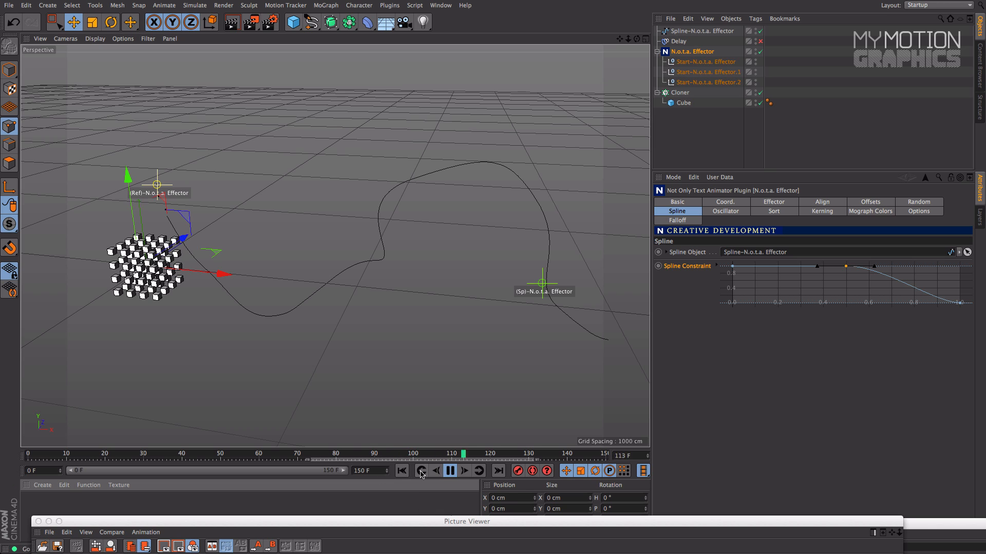
left_click(450, 471)
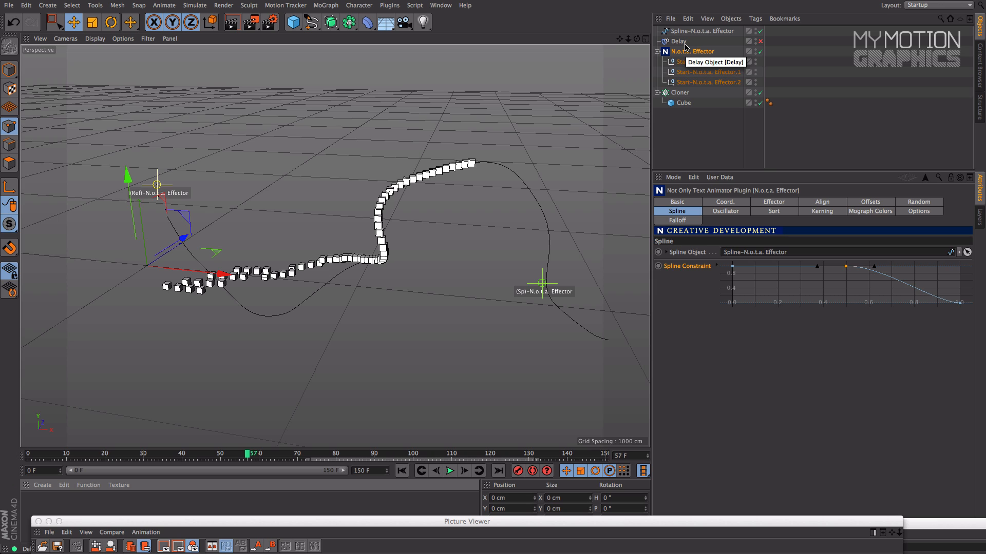
- Check the Cloner's effector list, enable the Delay effector during playback and restart the animation from the first frame
left_click(679, 93)
left_click(812, 203)
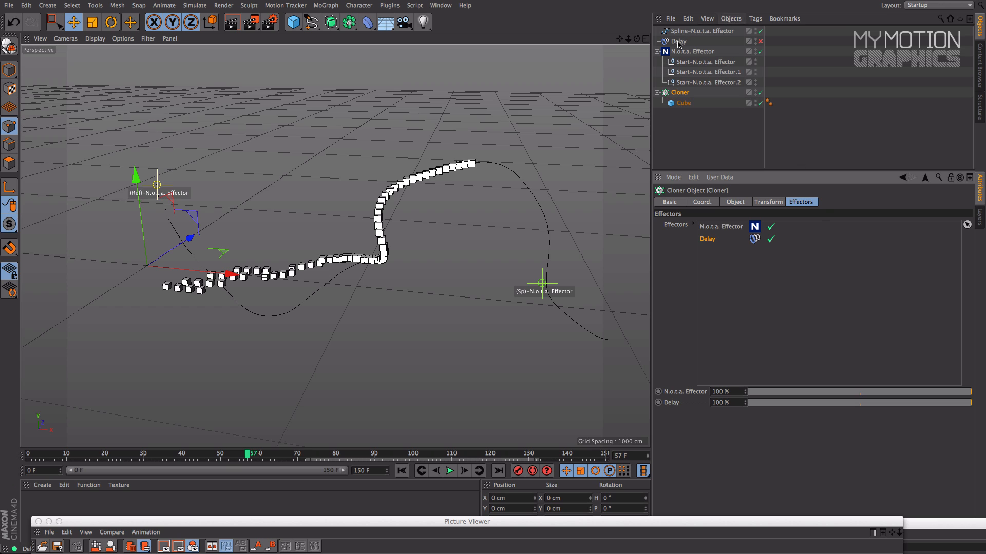
left_click(722, 42)
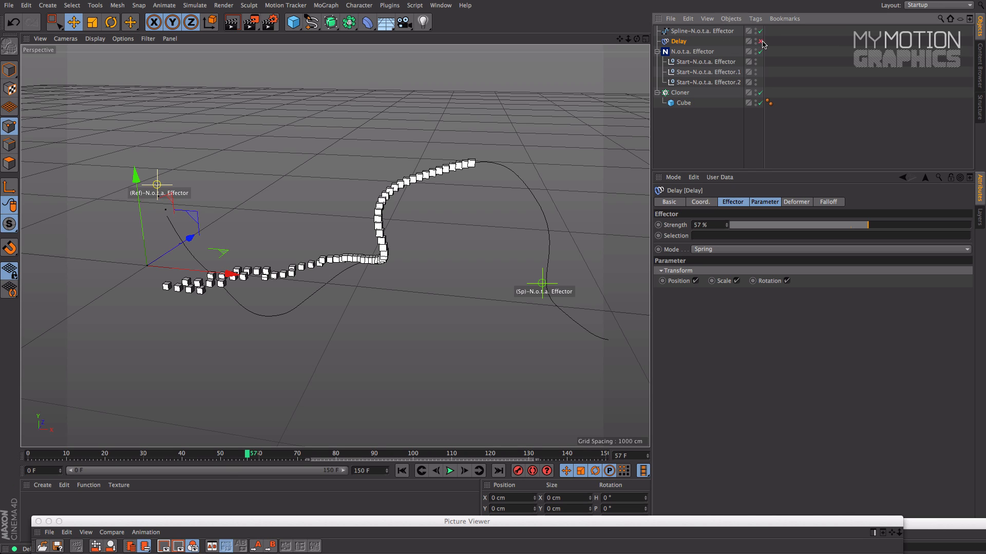
left_click(404, 468)
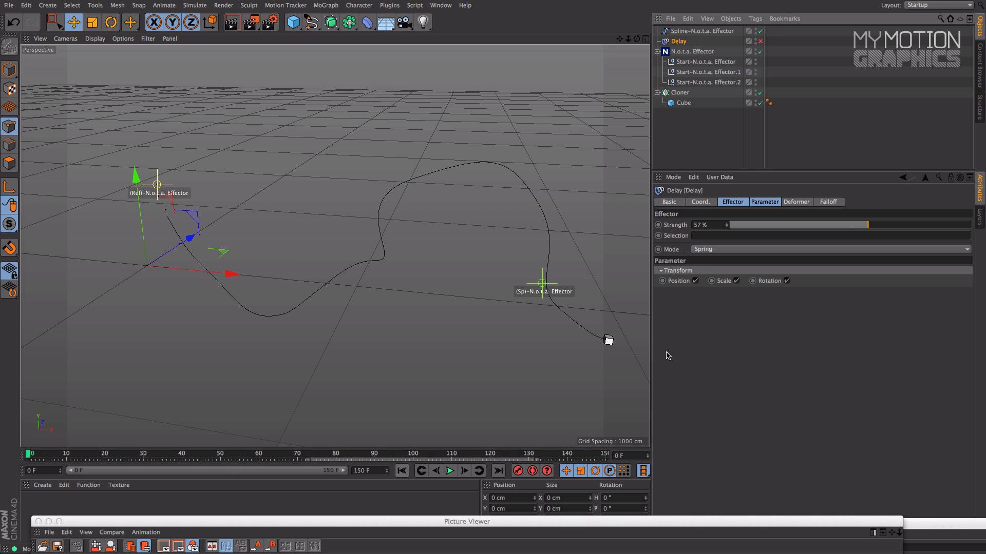
left_click(449, 470)
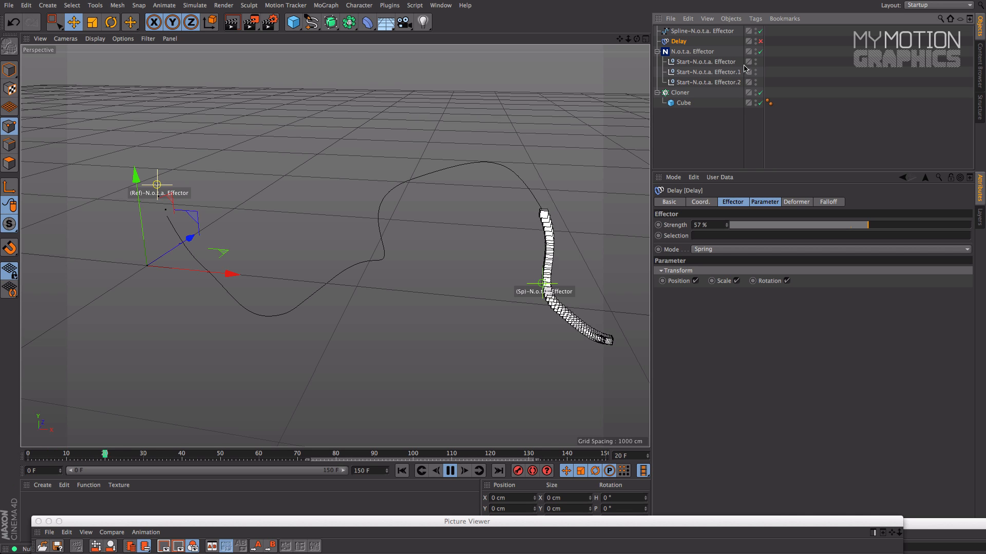
left_click(760, 41)
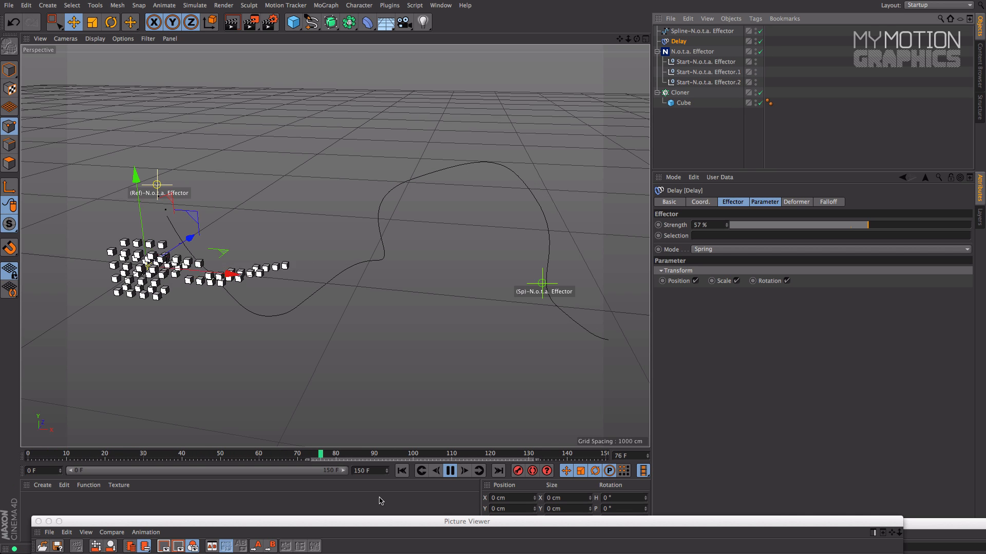
left_click(402, 471)
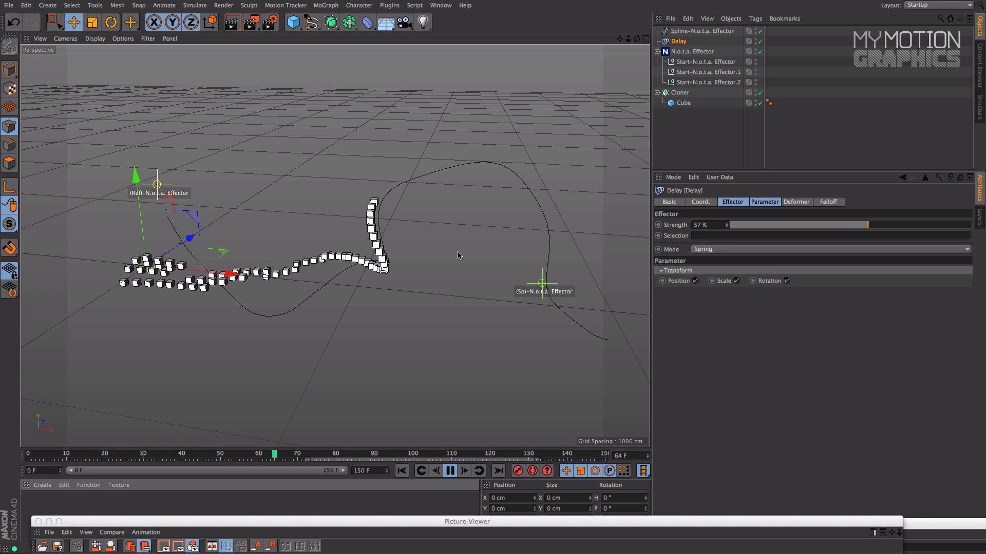
- Examine the delayed clone motion up close from several angles, pausing playback once the clones have gathered into the grid
middle_click_drag(334, 247, 390, 220, "alt")
right_click_drag(314, 250, 273, 204, "alt")
middle_click_drag(273, 205, 337, 227, "alt")
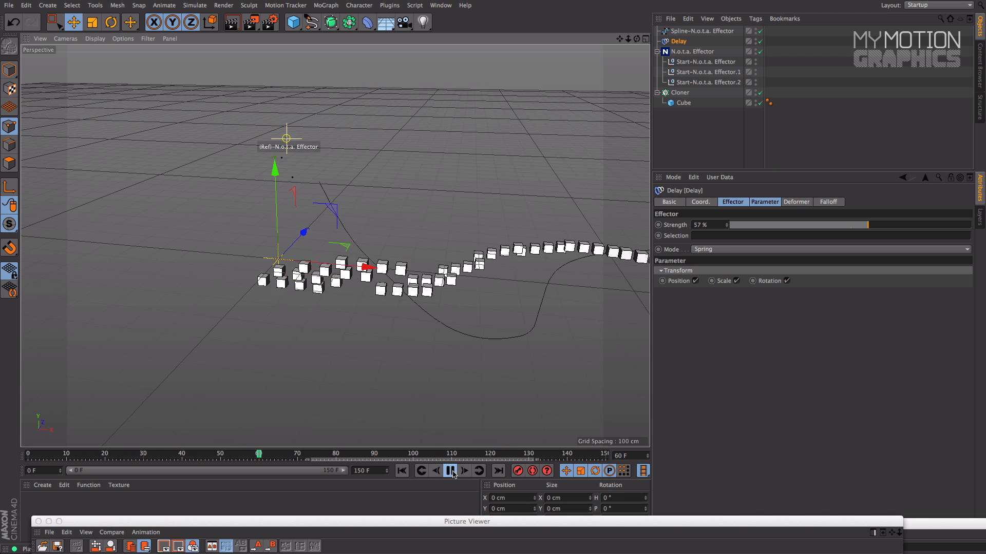
left_click_drag(377, 330, 369, 295, "alt")
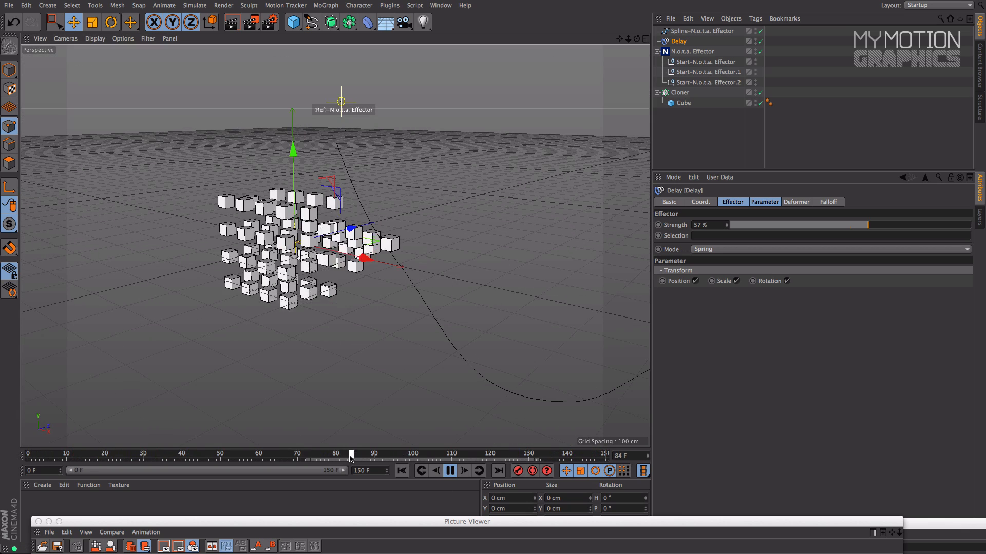
left_click(449, 470)
scroll(462, 359, "down", 3)
middle_click_drag(478, 239, 411, 287, "alt")
left_click_drag(395, 291, 424, 308)
key("super+z")
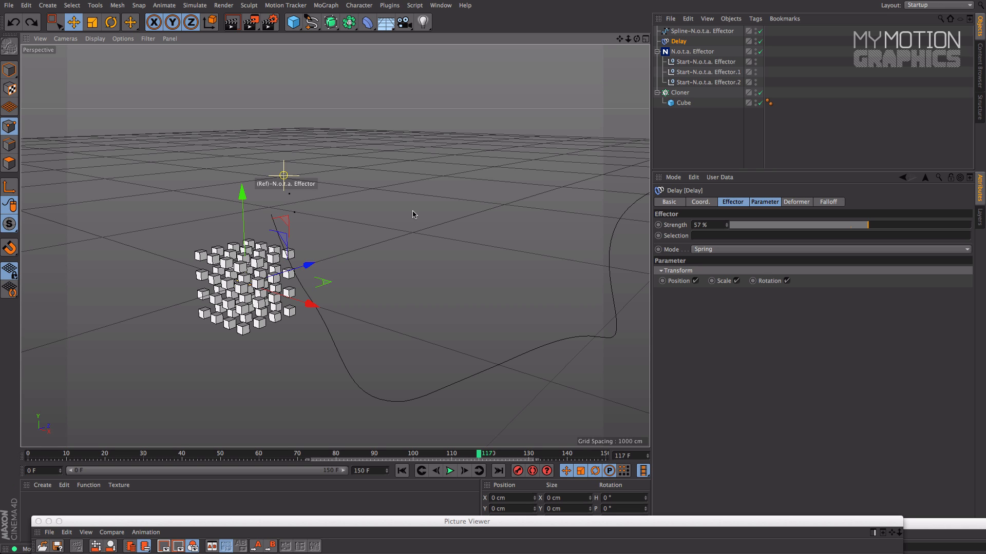
- Select the N.o.t.a. Effector and switch to the open untitled scene whose effector has no spline object
left_click(678, 51)
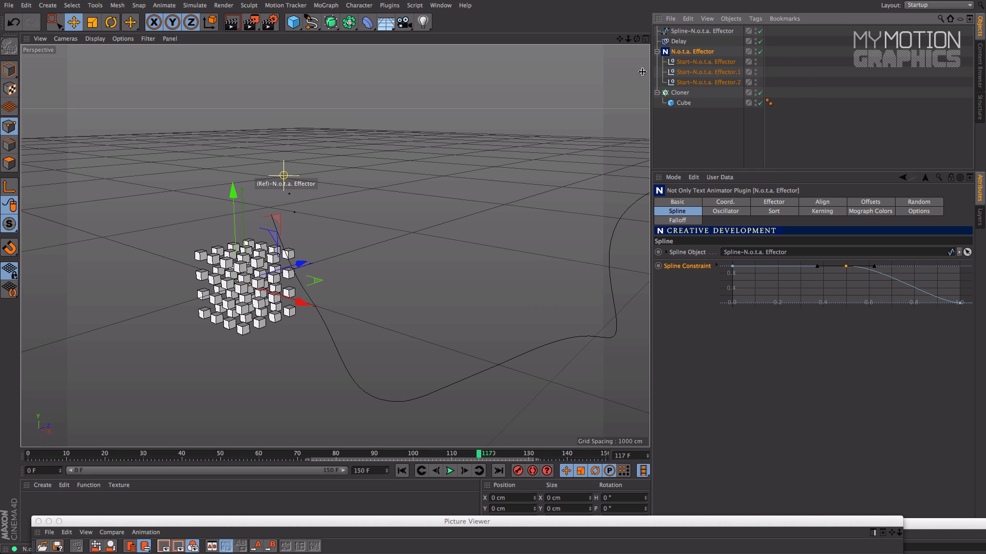
left_click(441, 6)
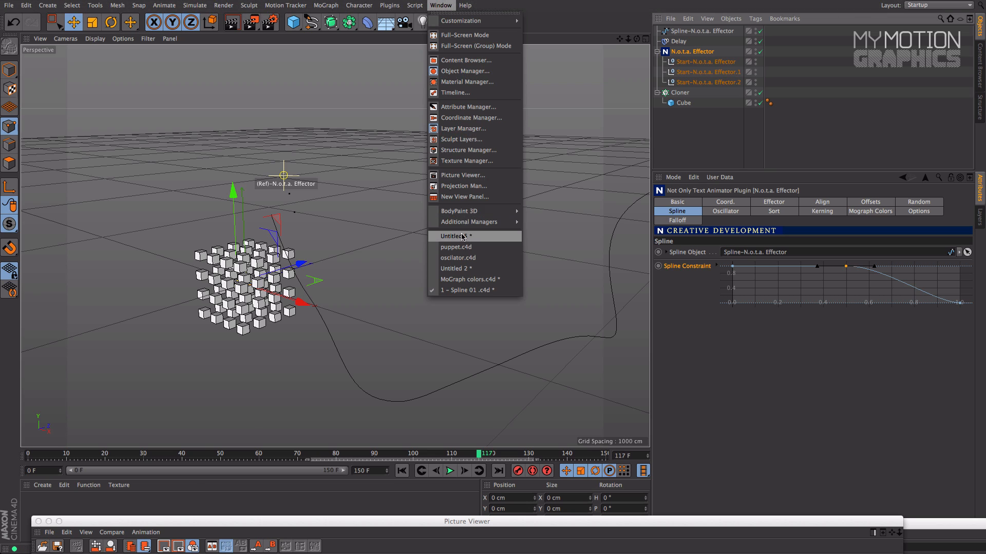
left_click(463, 237)
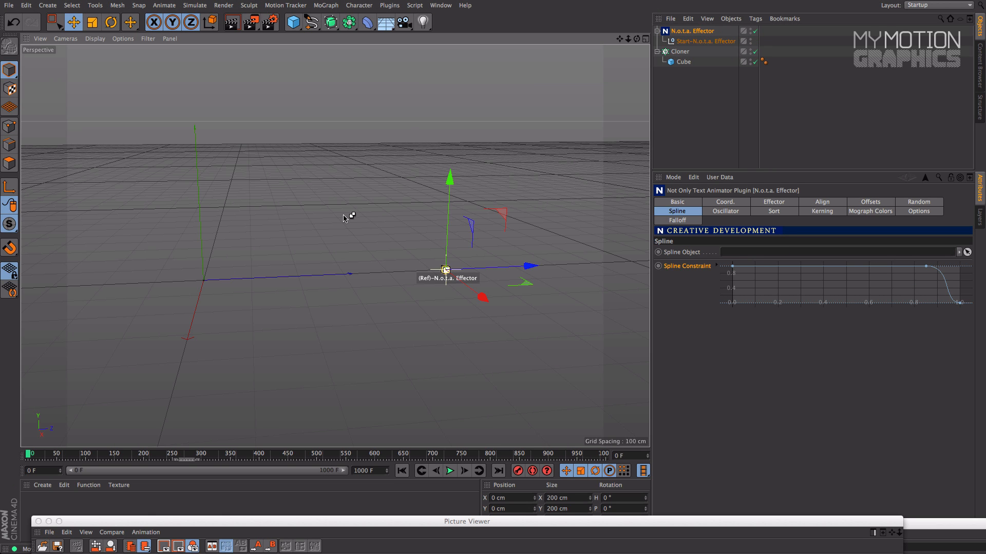
- Play the cloned-cube animation in this scene, view it from different angles and pause it at frame 239
left_click_drag(430, 245, 418, 363, "alt")
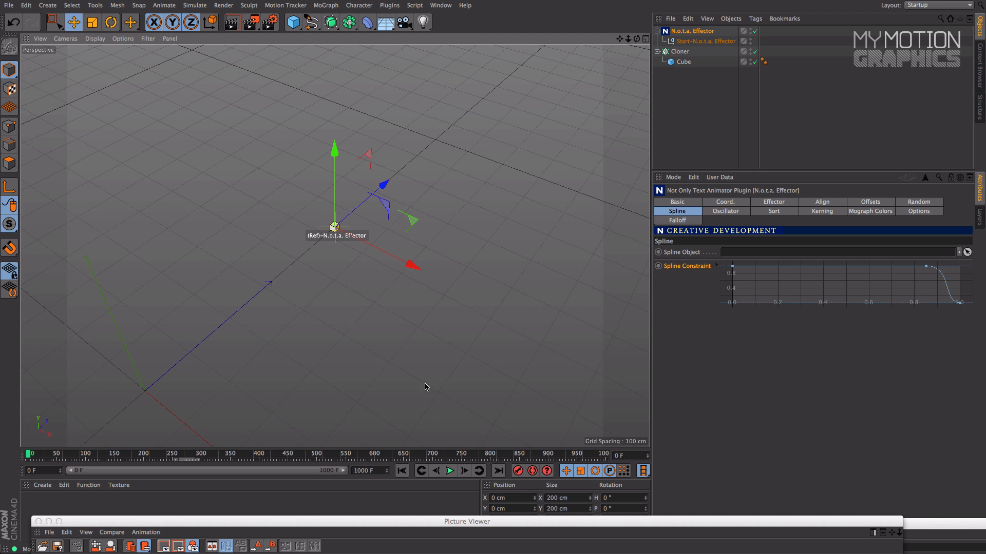
left_click(450, 472)
scroll(454, 288, "down", 5)
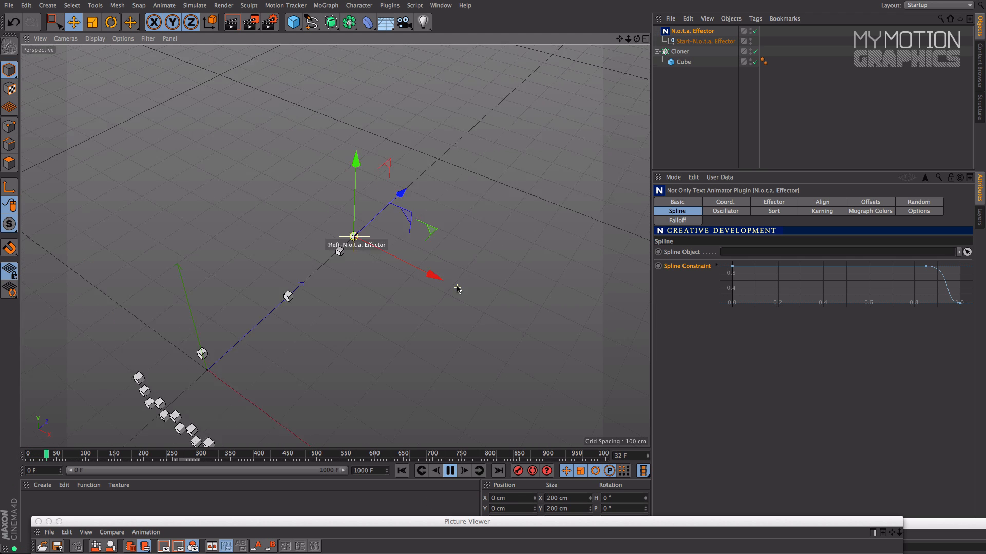
left_click_drag(455, 291, 298, 238, "alt")
scroll(362, 245, "up", 4)
scroll(412, 279, "down", 3)
scroll(412, 278, "up", 4)
middle_click_drag(412, 279, 436, 299, "alt")
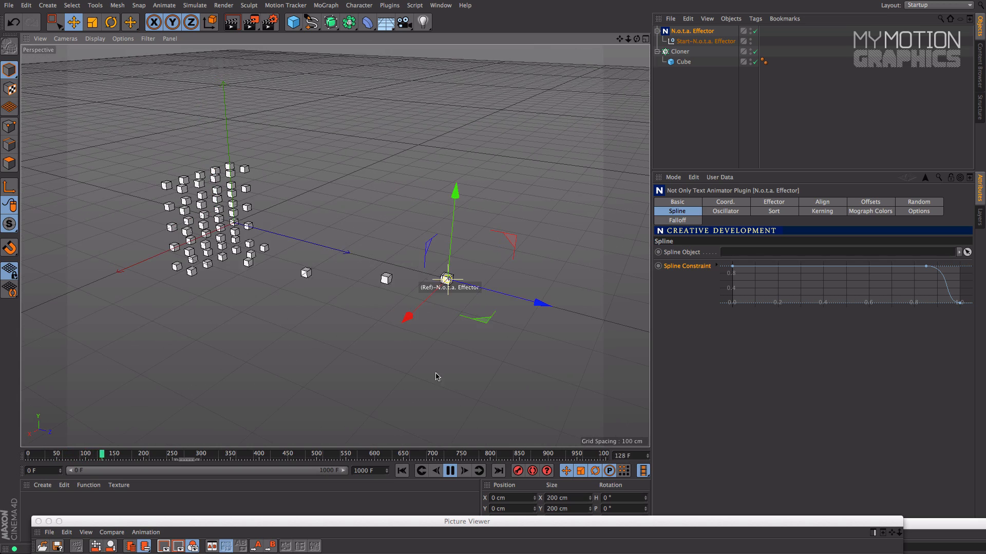
left_click(450, 471)
left_click_drag(380, 398, 418, 324, "alt")
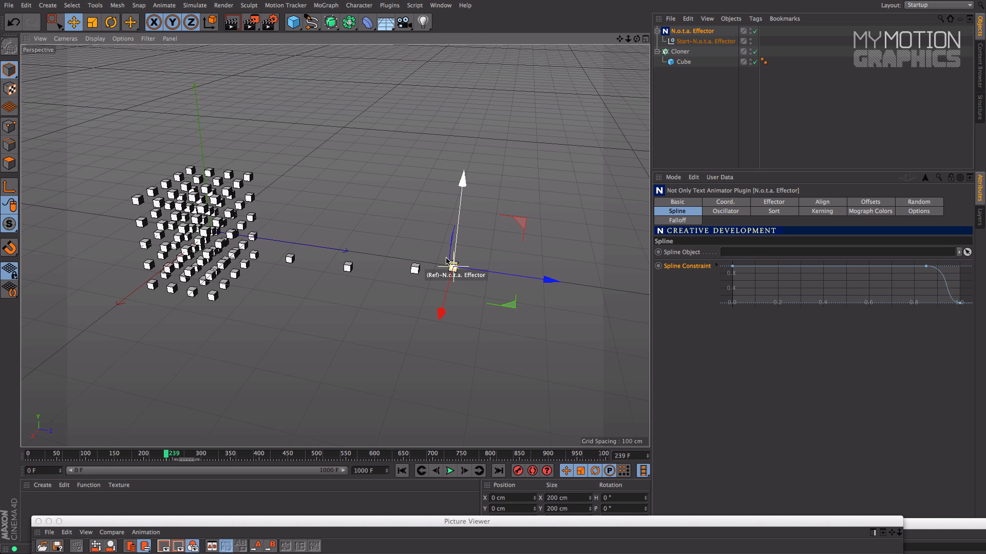
- Move the N.o.t.a. Effector slightly along its Z axis toward the clones, replay the animation and return to frame 57
left_click_drag(544, 280, 524, 277)
left_click(398, 474)
left_click(450, 470)
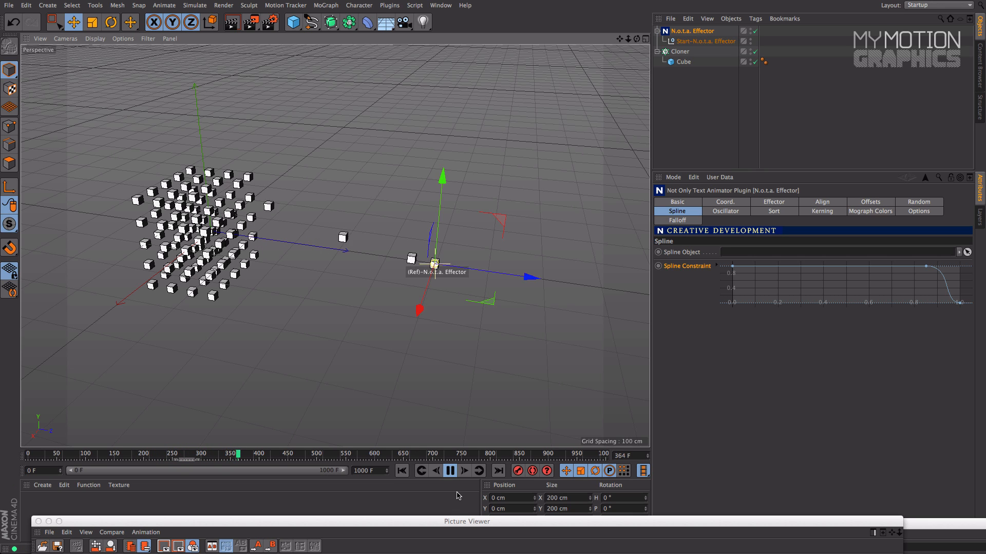
left_click(448, 471)
mouse_move(248, 450)
left_mouse_down()
mouse_move(90, 455)
mouse_move(87, 467)
mouse_move(60, 471)
left_mouse_up()
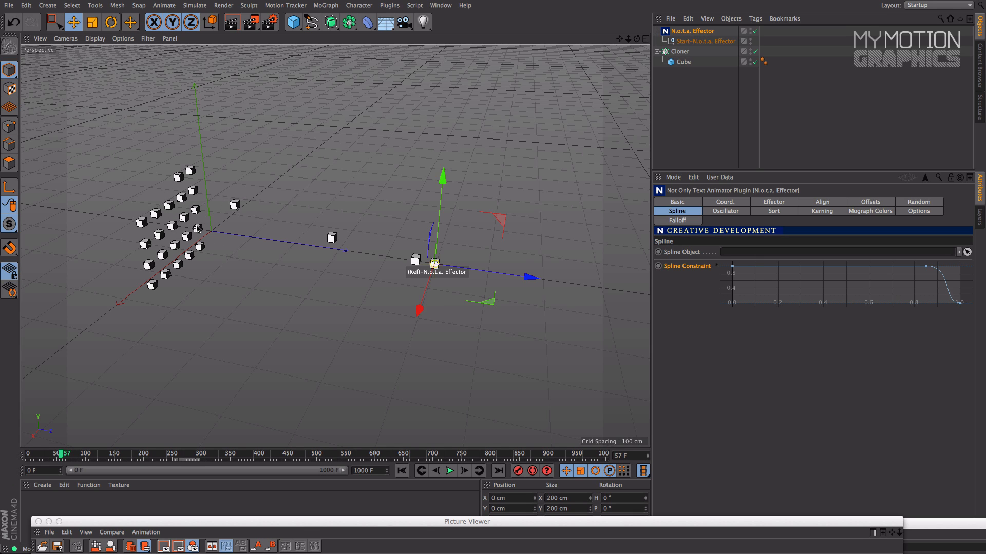
scroll(182, 237, "down", 1)
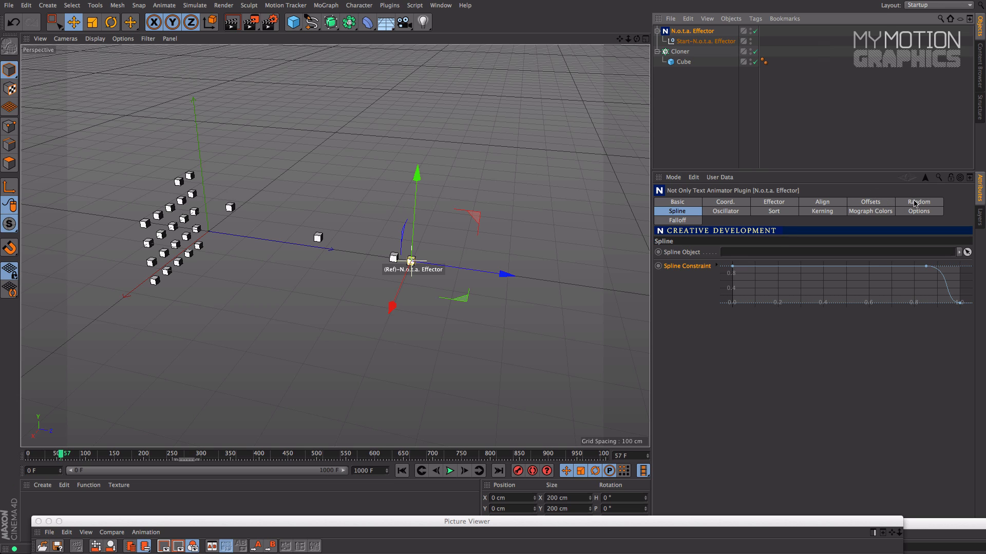
- Review the effector's Align, Offsets and Sort settings and return to its main Effector settings
left_click(822, 202)
left_click(773, 202)
left_click(870, 203)
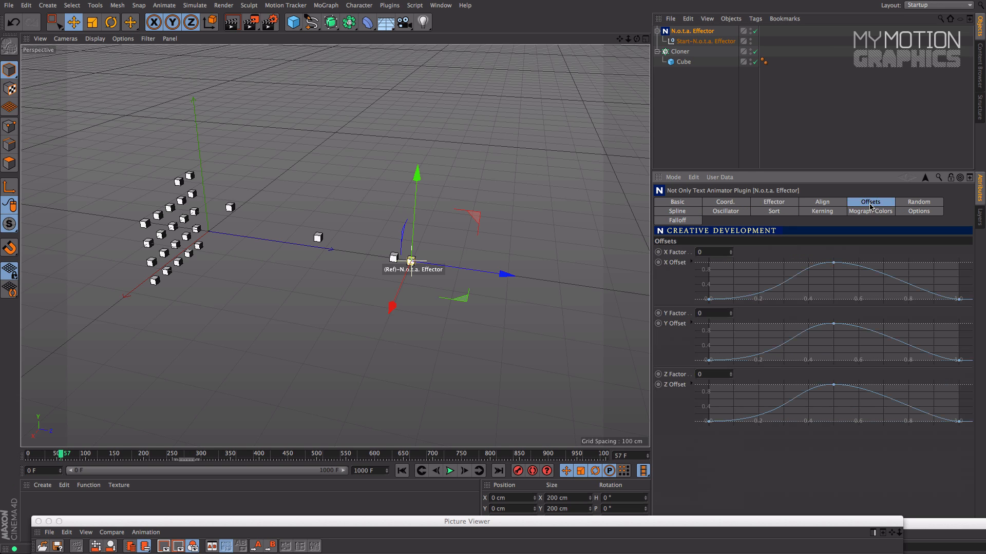
left_click(777, 211)
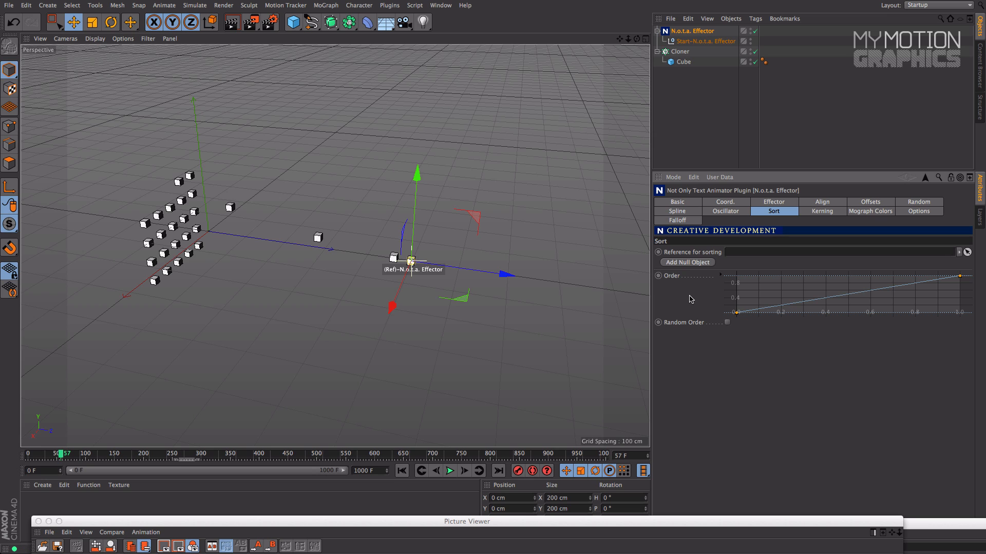
left_click(788, 202)
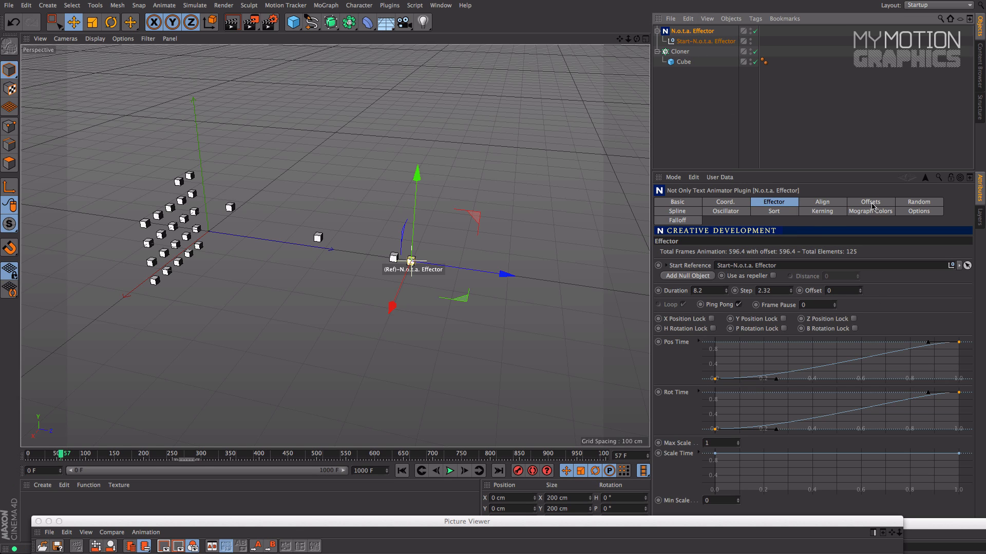
- Add a null object as the reference for sorting in the effector's Sort settings
left_click(679, 211)
left_click(708, 213)
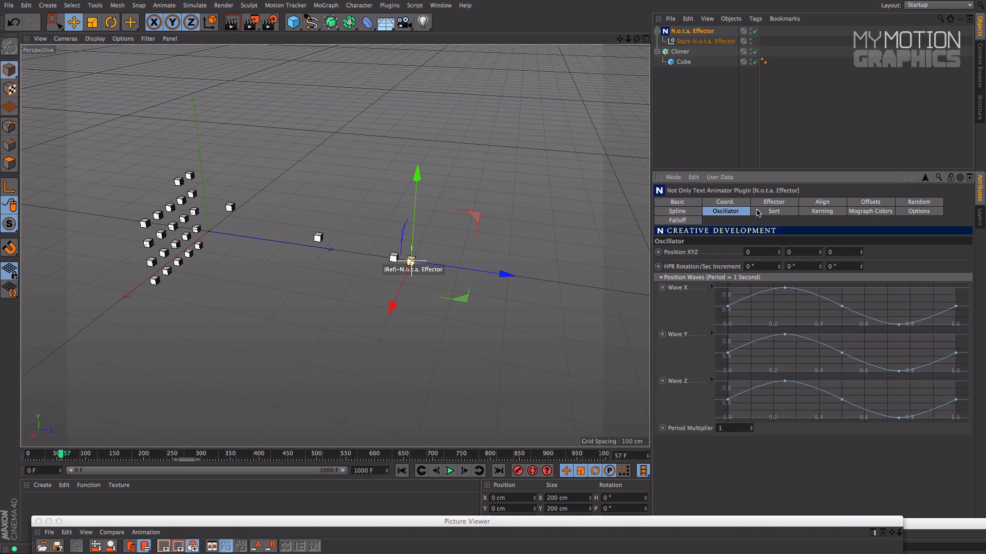
left_click(759, 212)
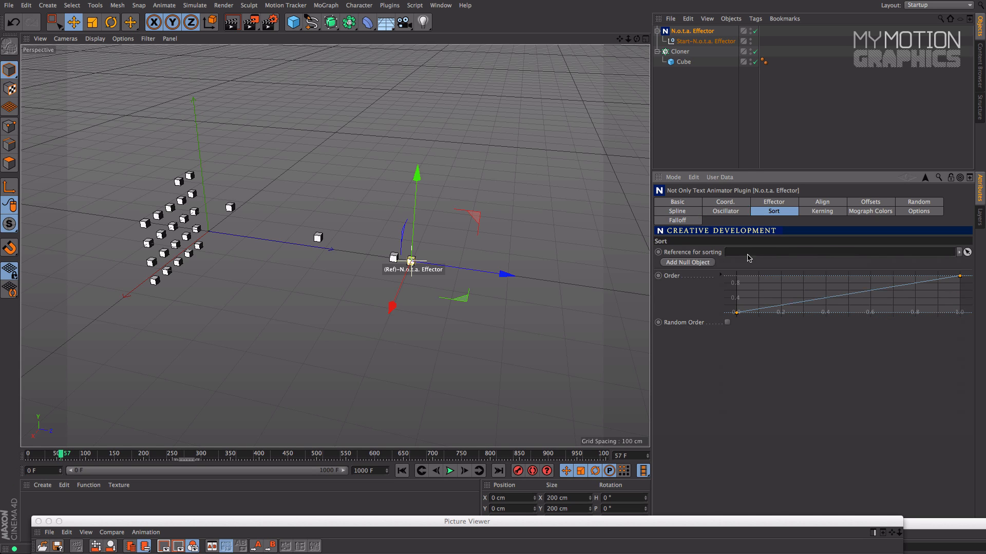
left_click(688, 263)
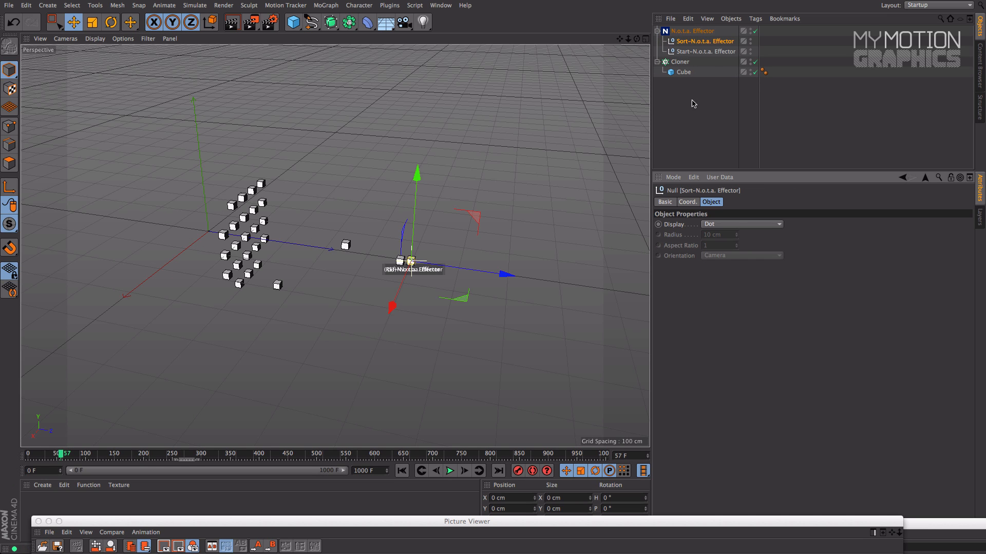
- Move the Sort null along its Z axis back among the cloned cubes and replay the animation from the start
left_click_drag(477, 271, 575, 283)
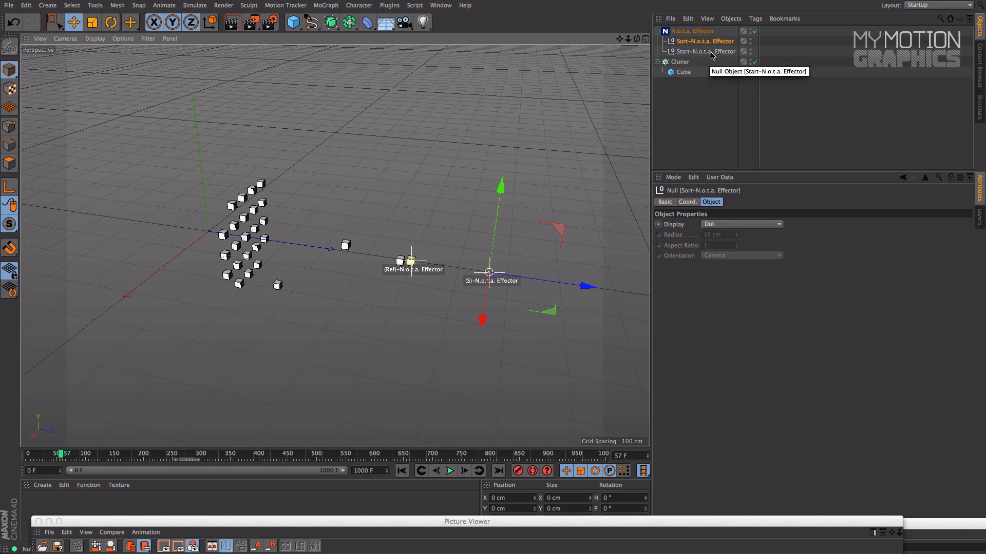
left_click_drag(582, 282, 341, 249)
left_click(449, 474)
left_click_drag(359, 329, 340, 267, "alt")
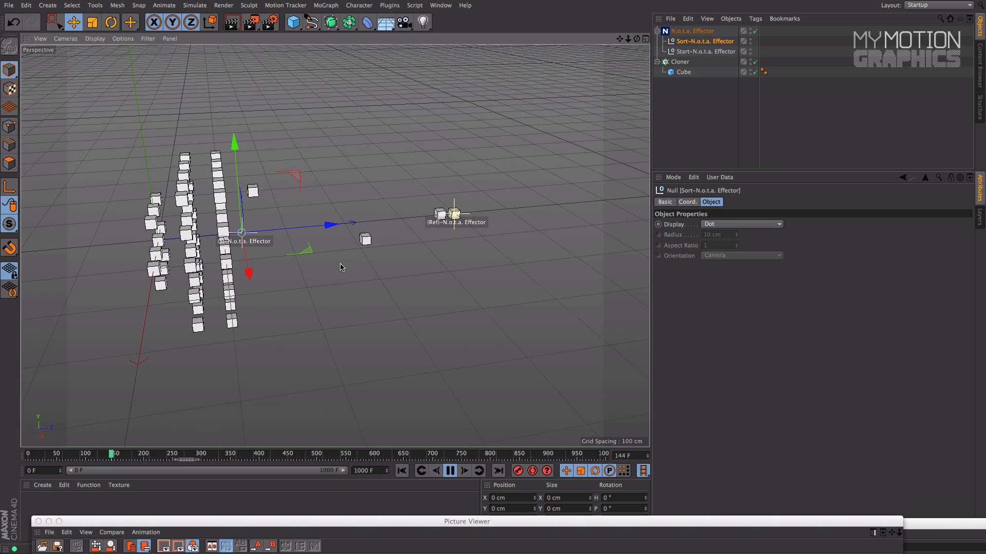
left_click_drag(331, 224, 297, 228)
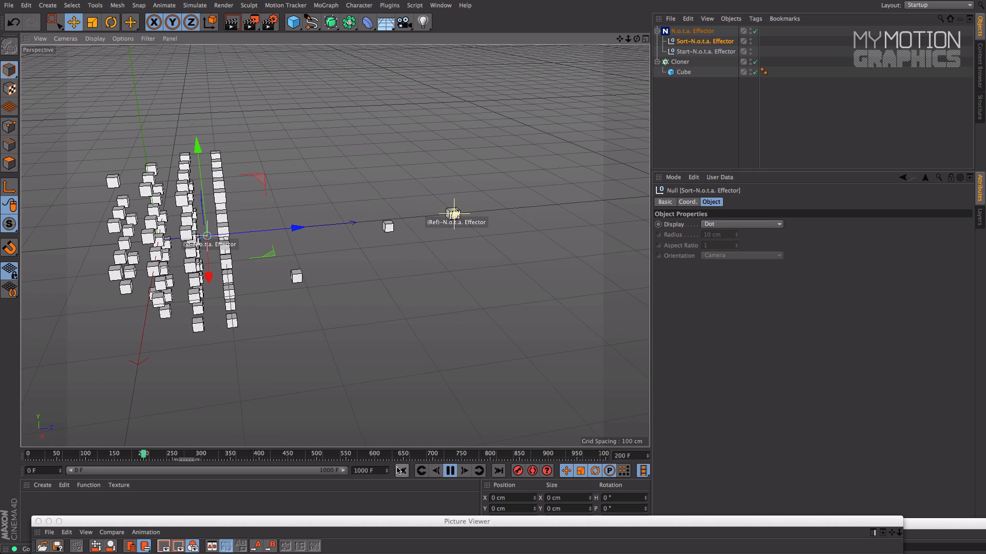
left_click(401, 470)
left_click_drag(374, 253, 385, 246, "alt")
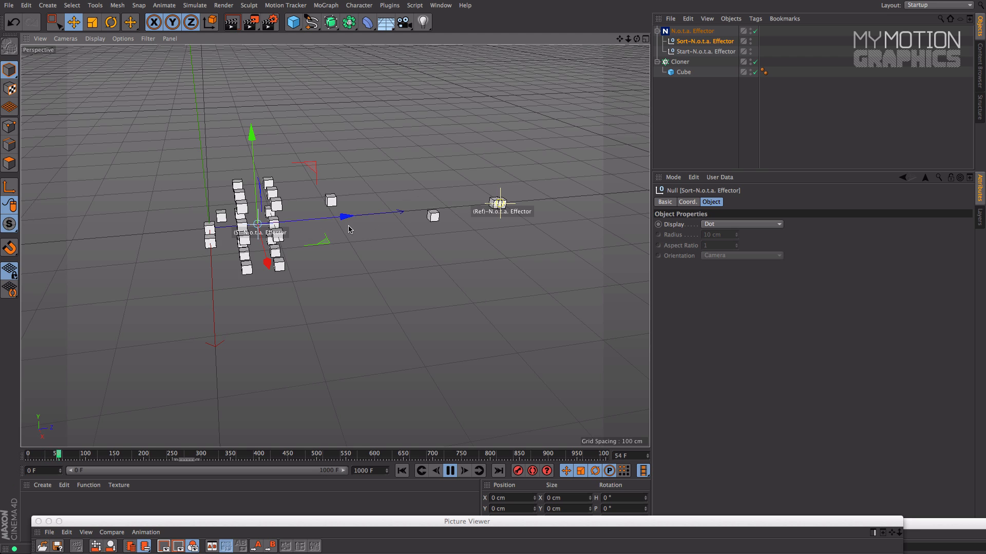
- Increase the Cloner's grid count to 7 × 7 × 7 while the animation plays
left_click(680, 62)
left_click(735, 202)
left_click(718, 270)
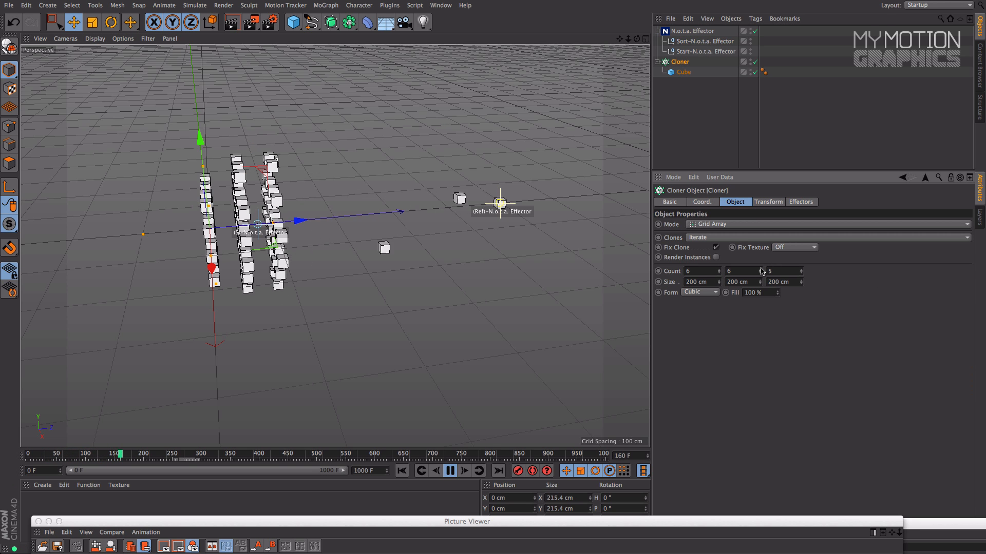
left_click(802, 270)
left_click_drag(542, 226, 540, 256, "alt")
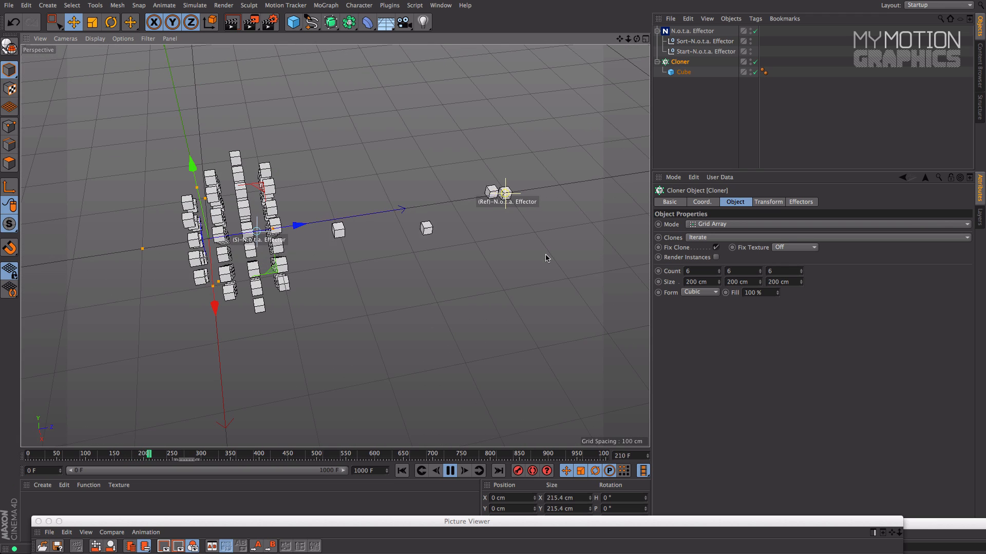
left_click(718, 269)
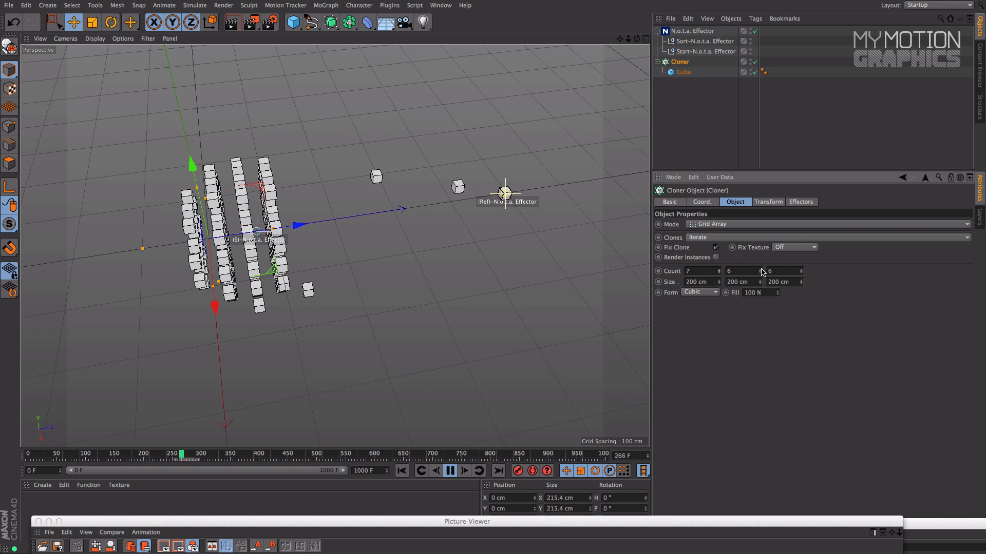
left_click(760, 269)
left_click(801, 270)
mouse_move(426, 220)
left_mouse_down("alt")
mouse_move(421, 184)
mouse_move(418, 191)
left_mouse_up("alt")
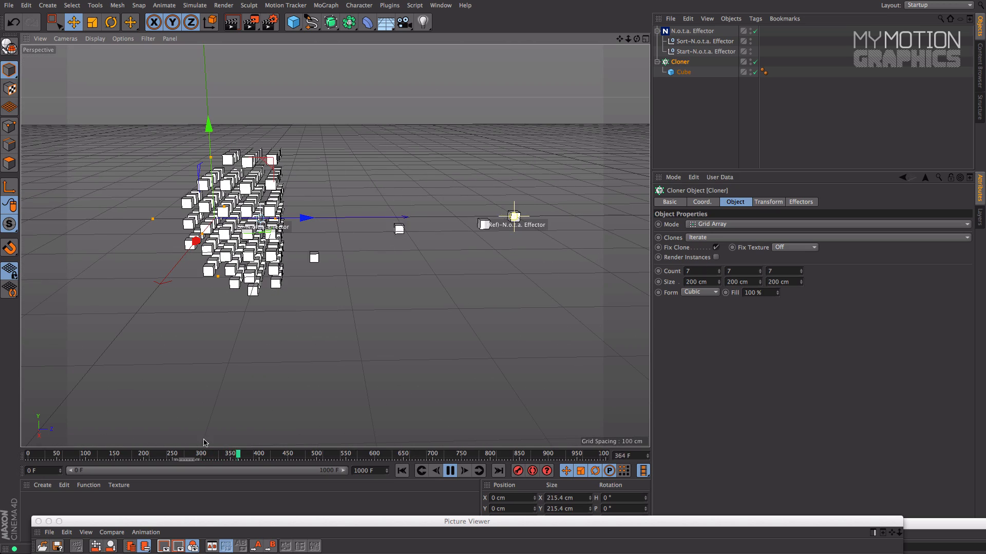
- Shift the Sort null within the clone grid to about 24.7 cm in X while replaying the animation, and pause at frame 438
left_click_drag(231, 448, 1, 441)
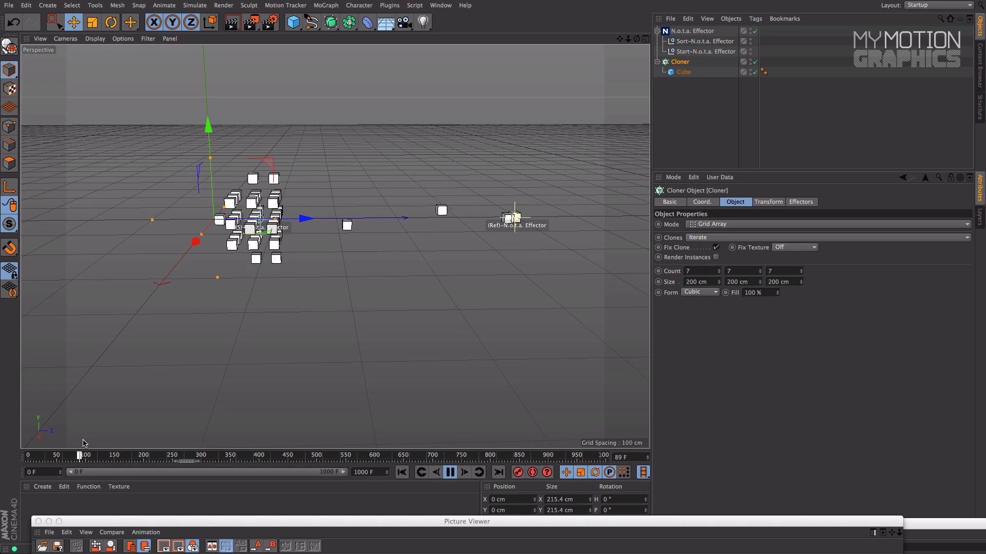
left_click(706, 51)
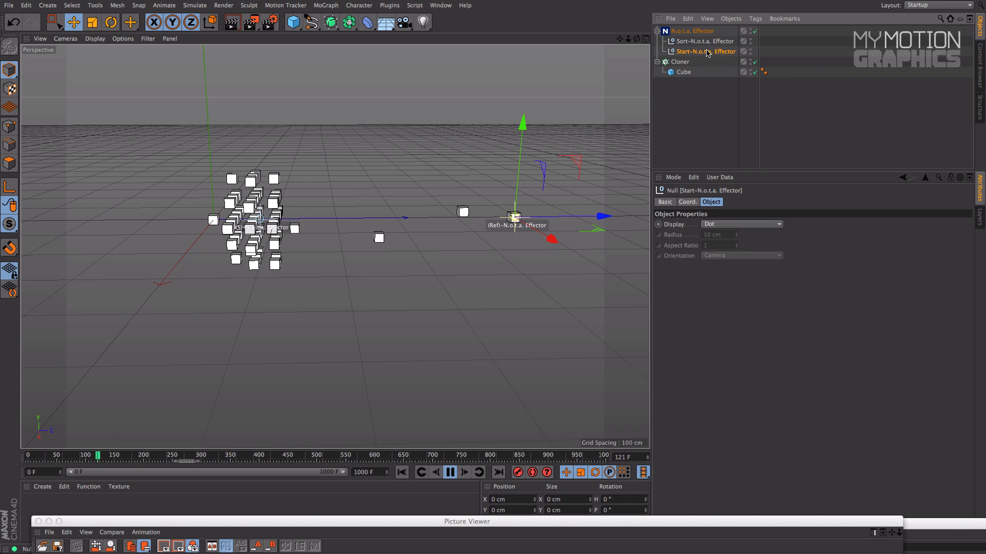
left_click(707, 45)
left_click_drag(513, 92, 276, 222, "alt")
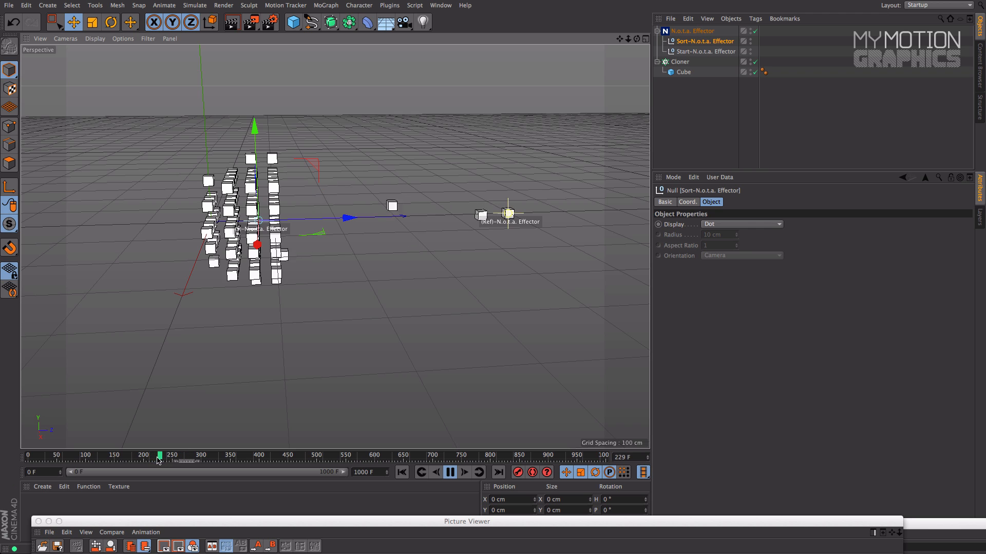
left_click_drag(158, 460, 51, 458)
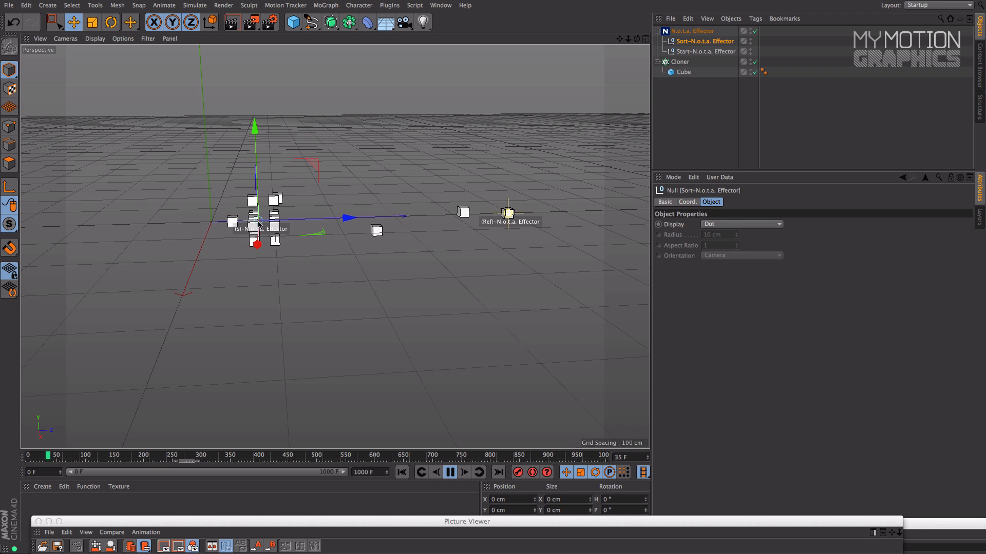
mouse_move(265, 224)
left_mouse_down("alt")
mouse_move(297, 246)
mouse_move(291, 285)
mouse_move(252, 232)
left_mouse_up("alt")
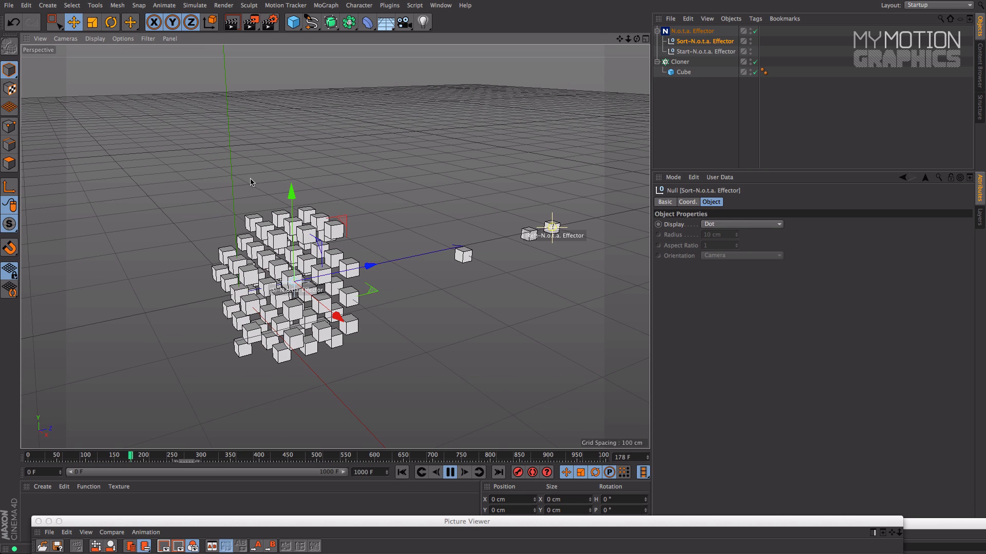
left_click_drag(252, 232, 308, 279, "alt")
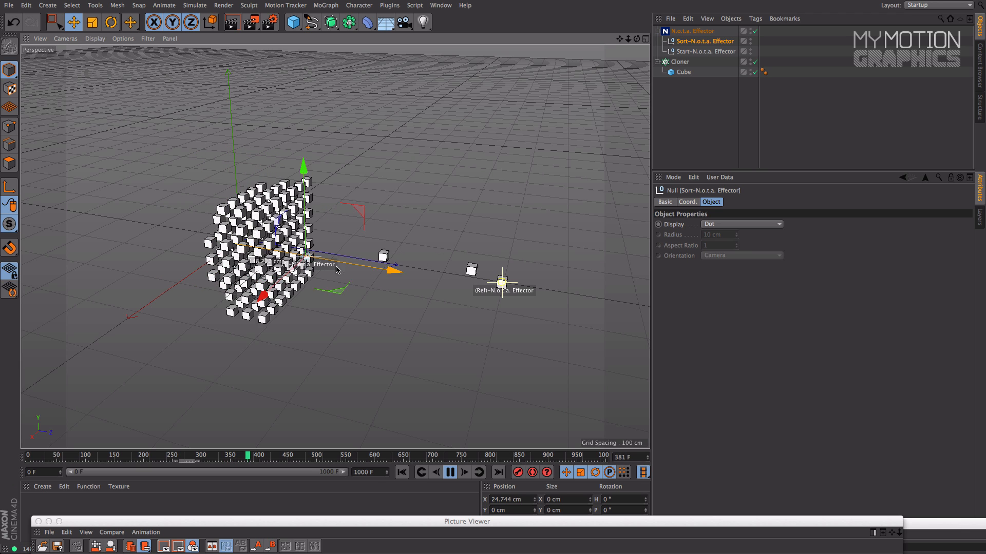
mouse_move(457, 313)
left_mouse_down("alt")
mouse_move(352, 299)
mouse_move(392, 290)
mouse_move(418, 302)
left_mouse_up("alt")
left_click(450, 472)
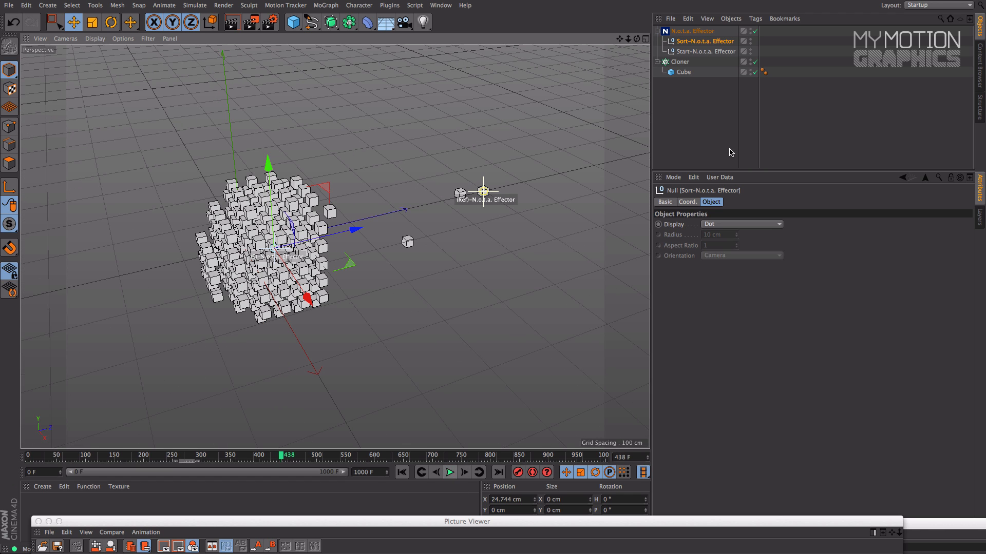
- Check the Cloner's assigned effectors and add a MoGraph Delay effector to it
left_click(704, 63)
left_click(803, 203)
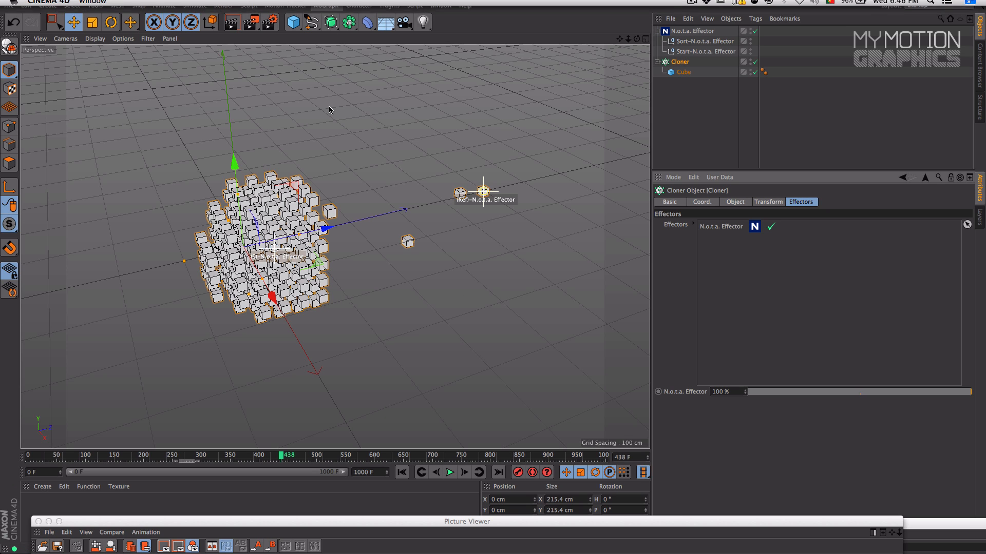
left_click(327, 6)
mouse_move(354, 20)
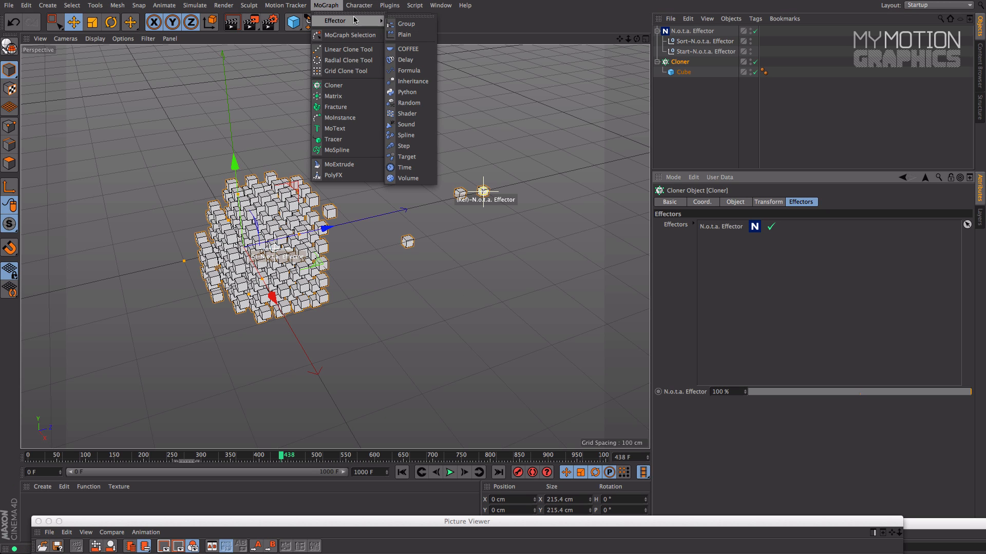
left_click(409, 60)
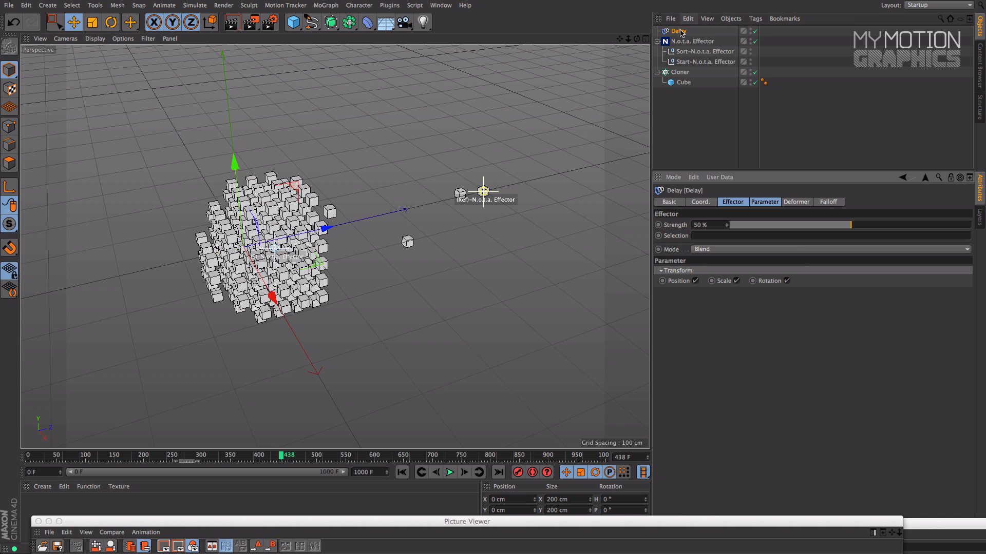
- Set the Delay effector's mode to Spring and its strength to 75%
left_click(764, 201)
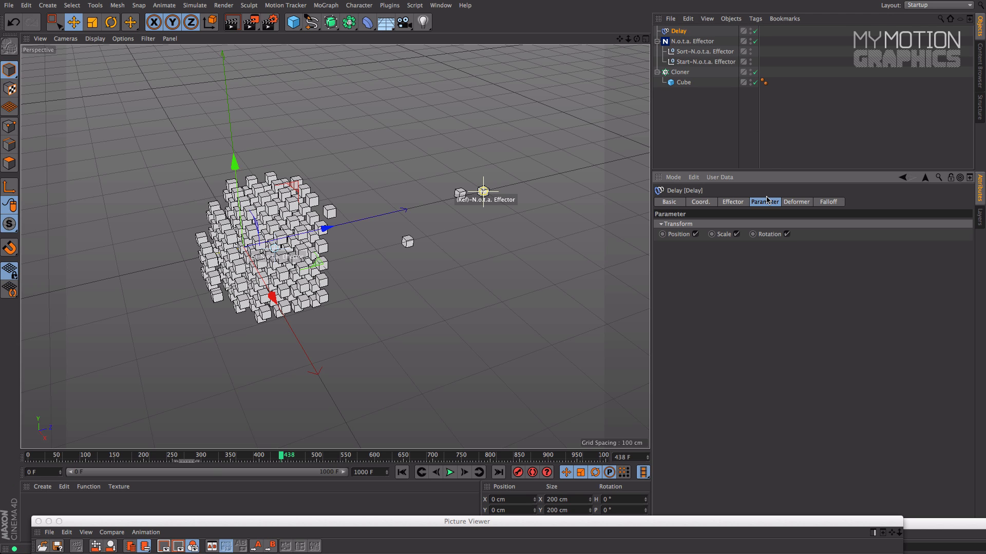
left_click(733, 202)
left_click(735, 249)
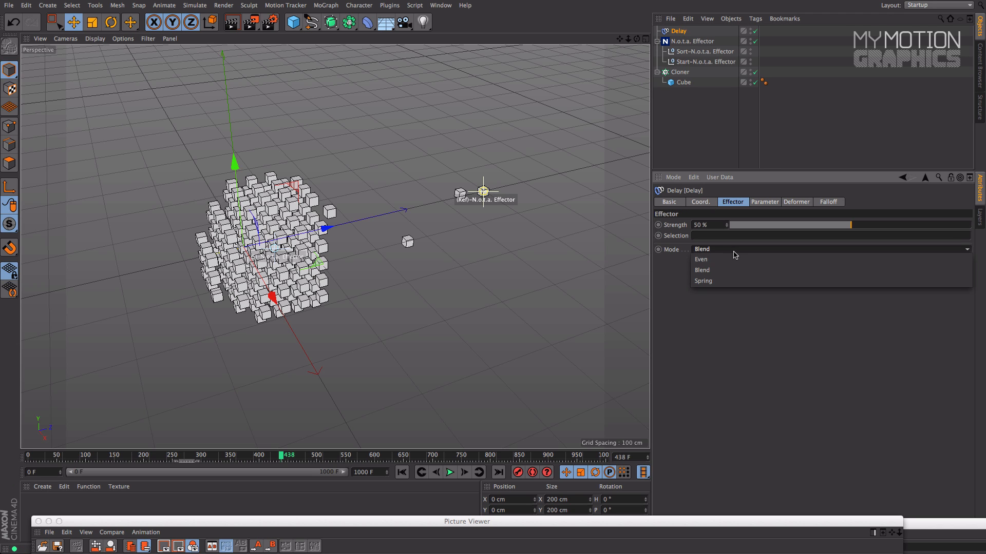
left_click(747, 280)
left_click_drag(888, 228, 912, 229)
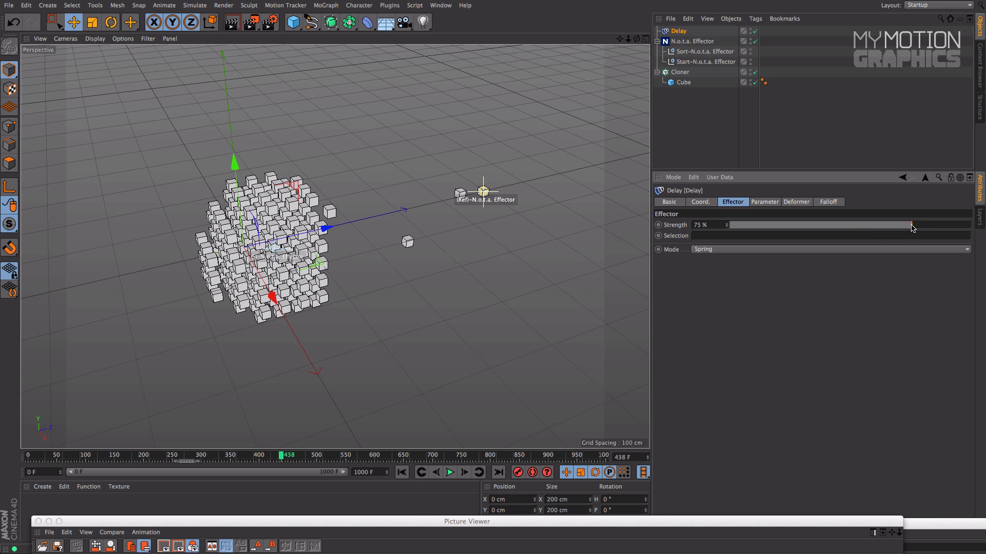
- Replay the animation from the start, set the Delay strength to 69%, select the N.o.t.a. Effector and pause at frame 390
left_click(402, 473)
left_click(449, 472)
left_click_drag(911, 226, 897, 228)
left_click_drag(431, 340, 378, 327, "alt")
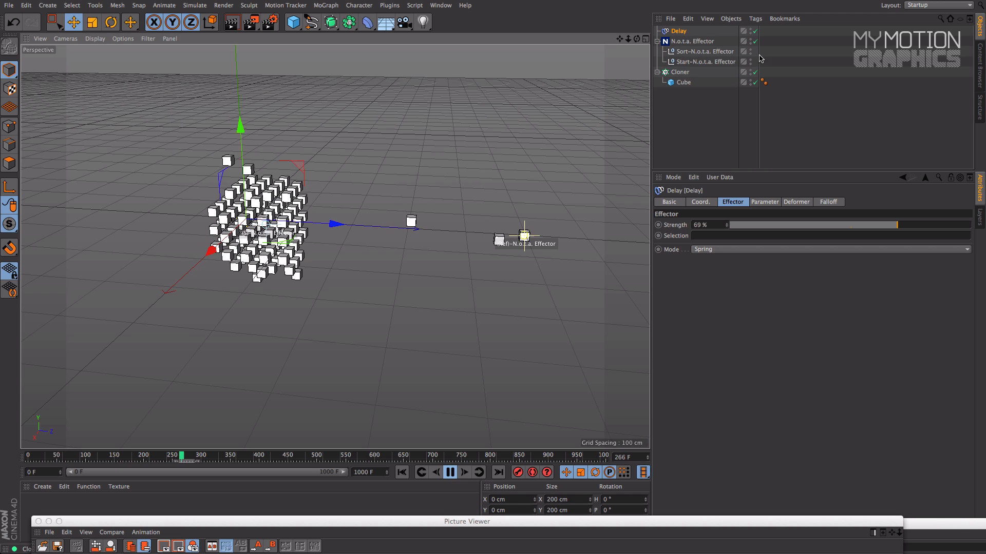
left_click(692, 41)
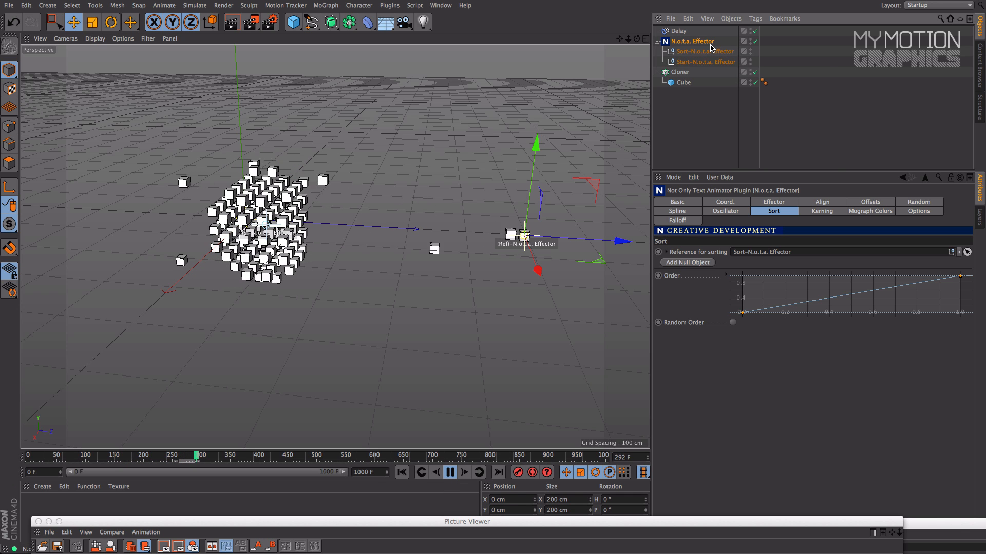
left_click(447, 476)
- Switch to the open scene "1 - Spline 01 .c4d" and view its textured cube wall from different angles
left_click(436, 7)
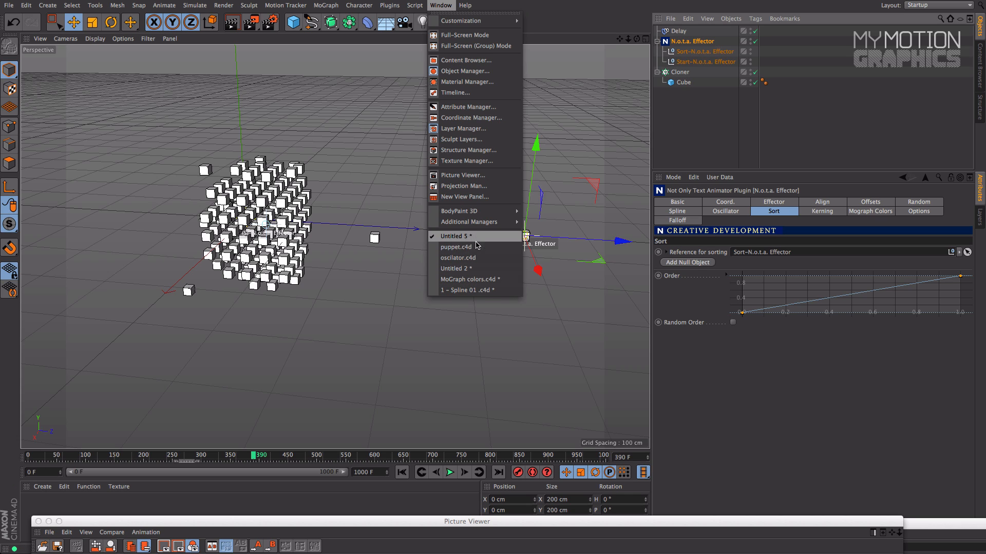
left_click(481, 291)
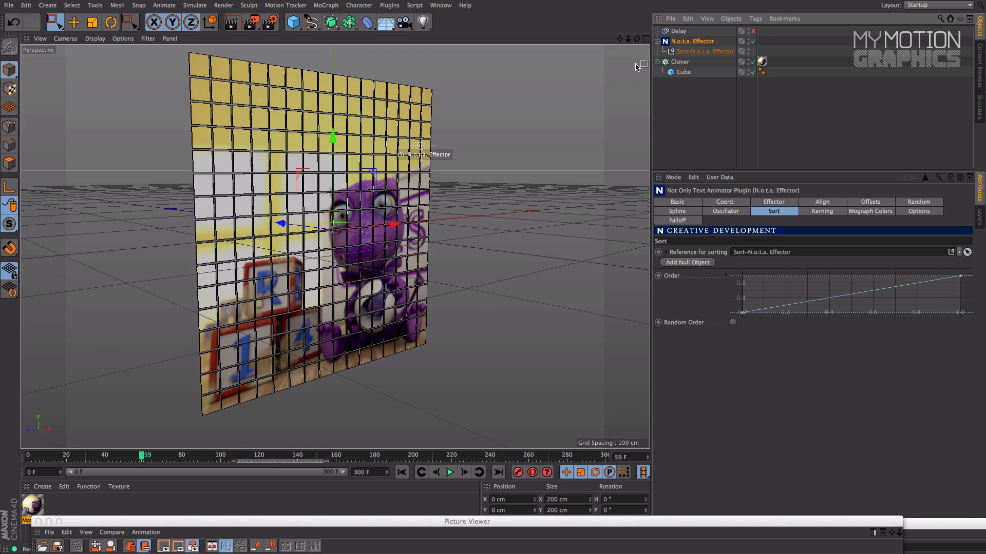
left_click_drag(636, 40, 566, 40)
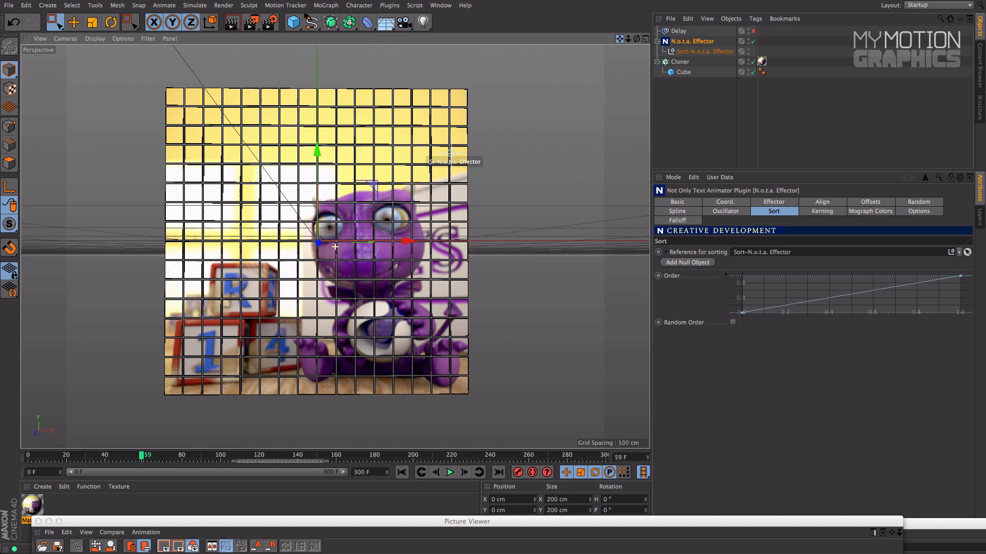
left_click_drag(551, 171, 489, 307, "alt")
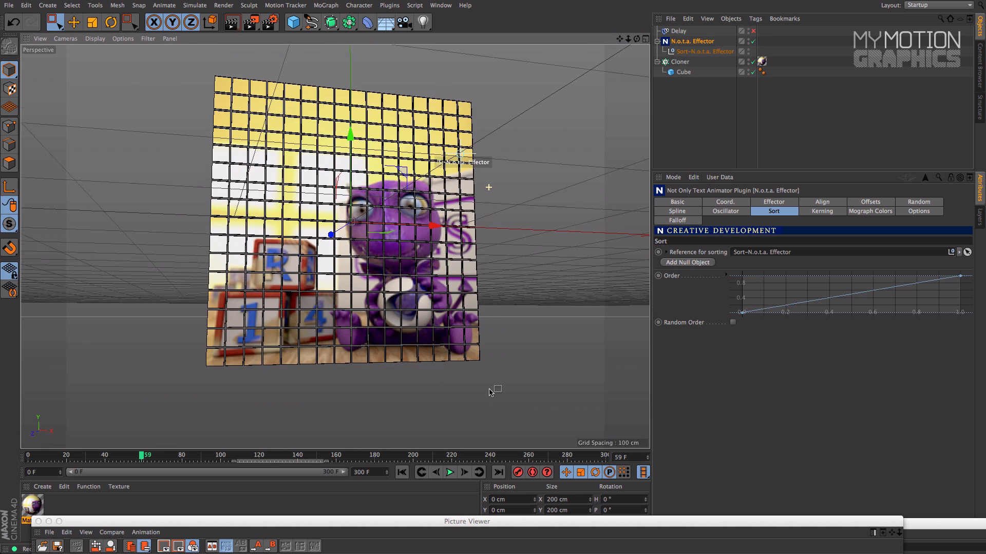
- Play the cube wall's image-flip animation from the start, restart it and pause at frame 41
left_click_drag(139, 456, 27, 458)
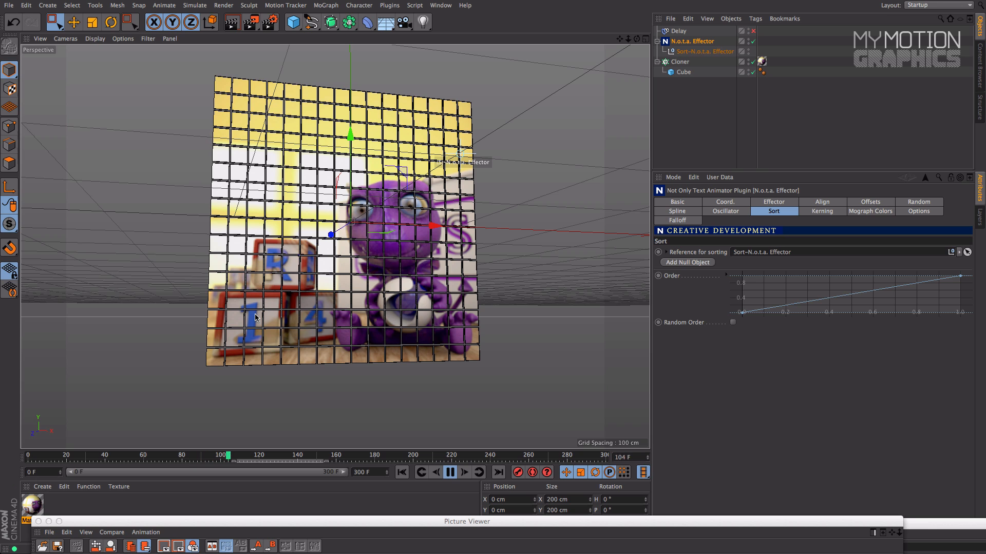
left_click_drag(309, 341, 440, 267, "alt")
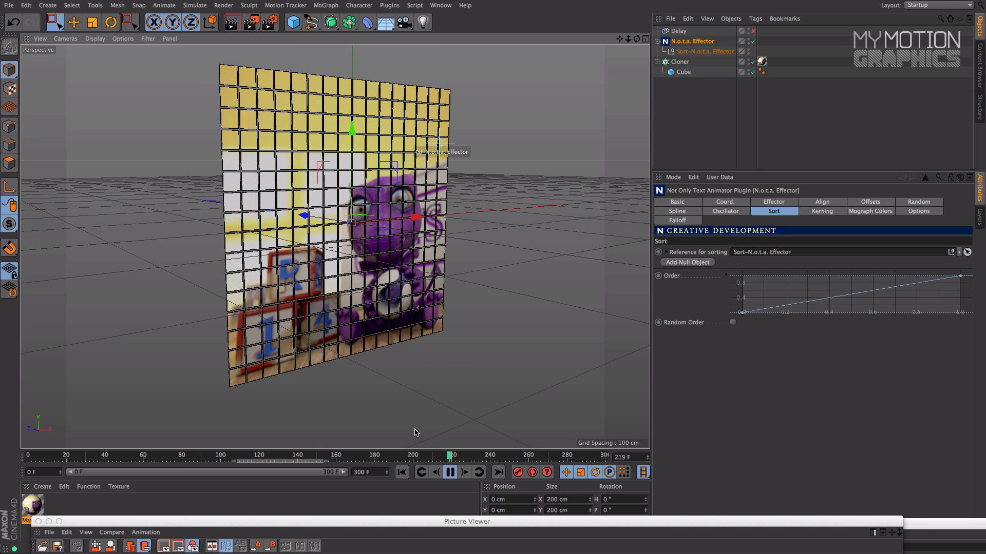
left_click(402, 472)
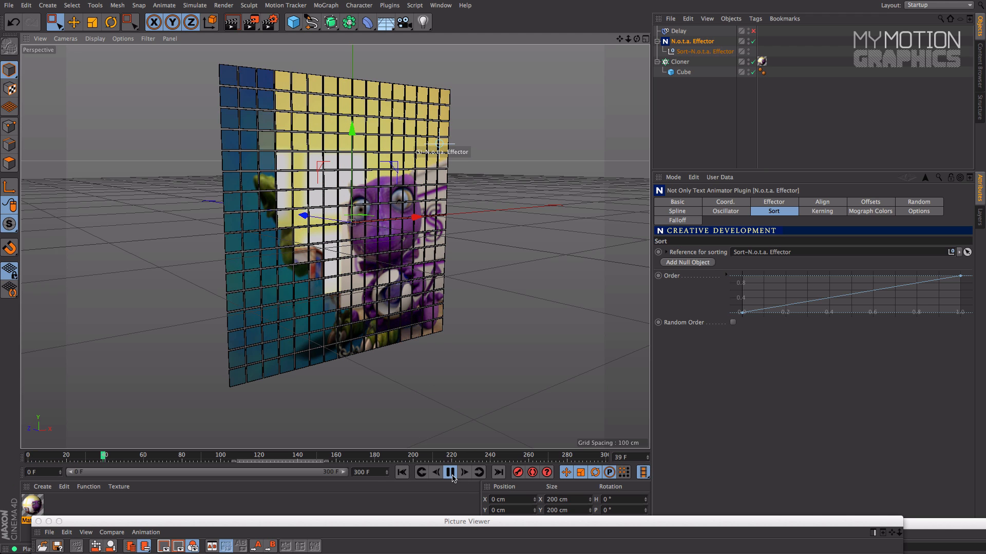
key("F8")
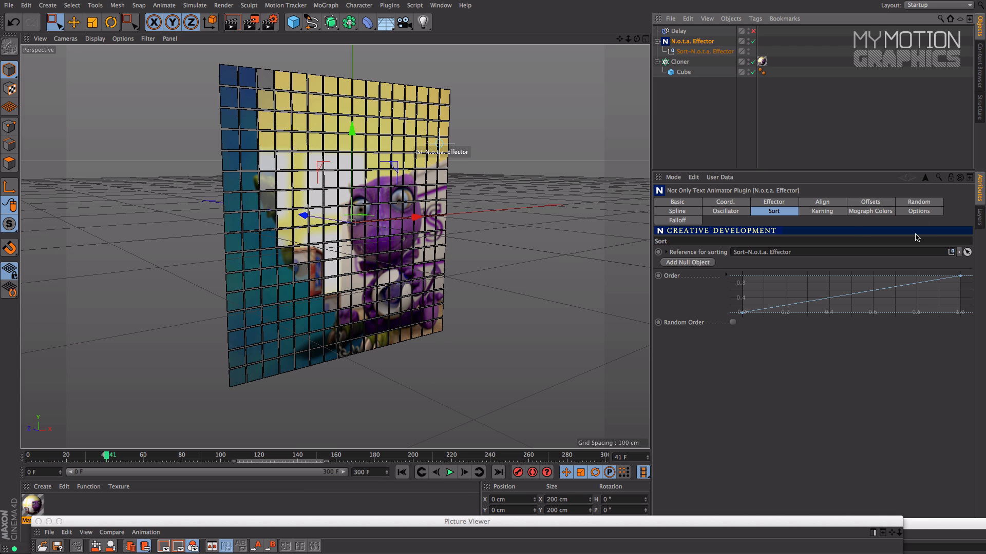
- Open the cube wall's material Mat in the Material Editor and enlarge and reposition the editor window
double_click(34, 506)
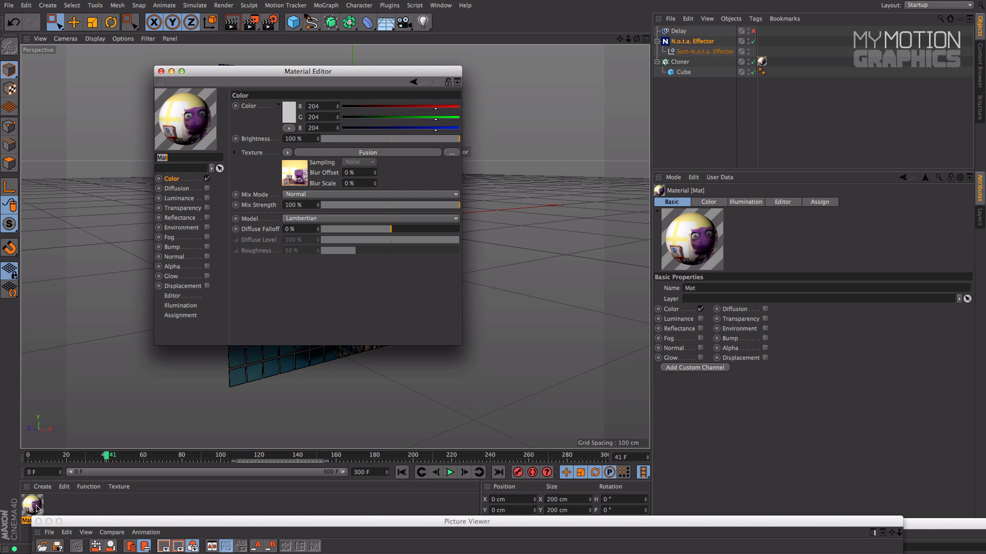
left_click_drag(272, 75, 579, 123)
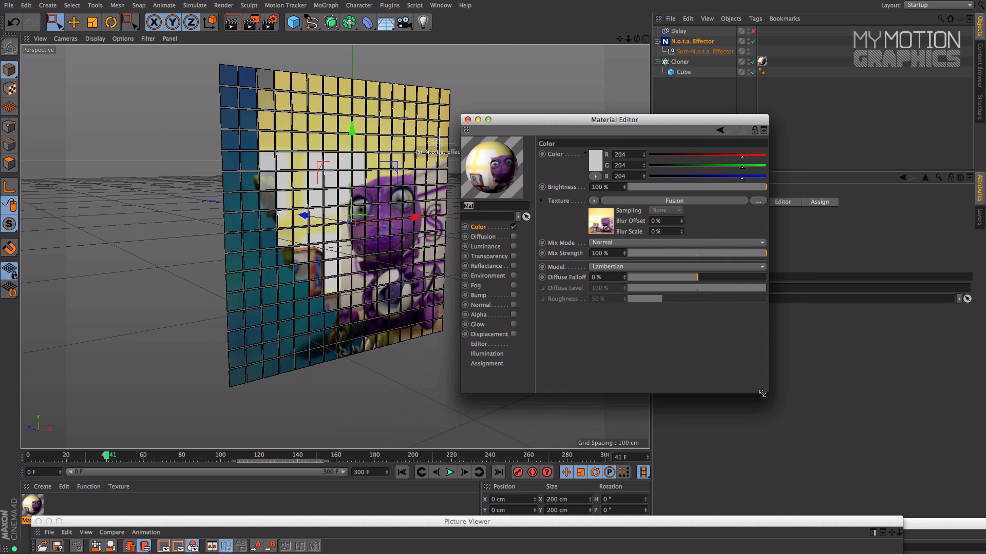
left_click_drag(762, 393, 863, 485)
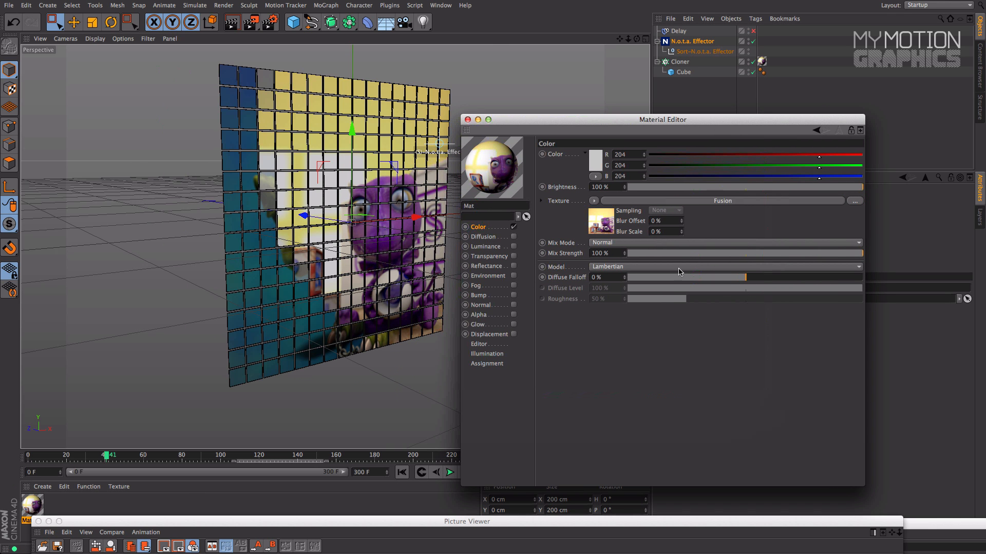
left_click_drag(633, 119, 596, 104)
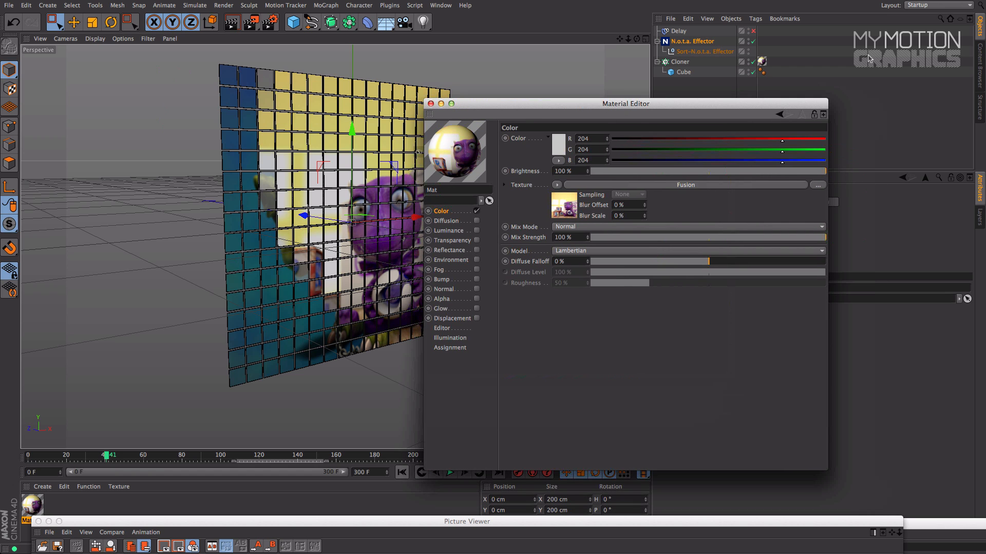
- Reposition the Material Editor and inspect the Fusion shader in Mat's Color channel, including its Base Channel image
left_click_drag(518, 107, 533, 106)
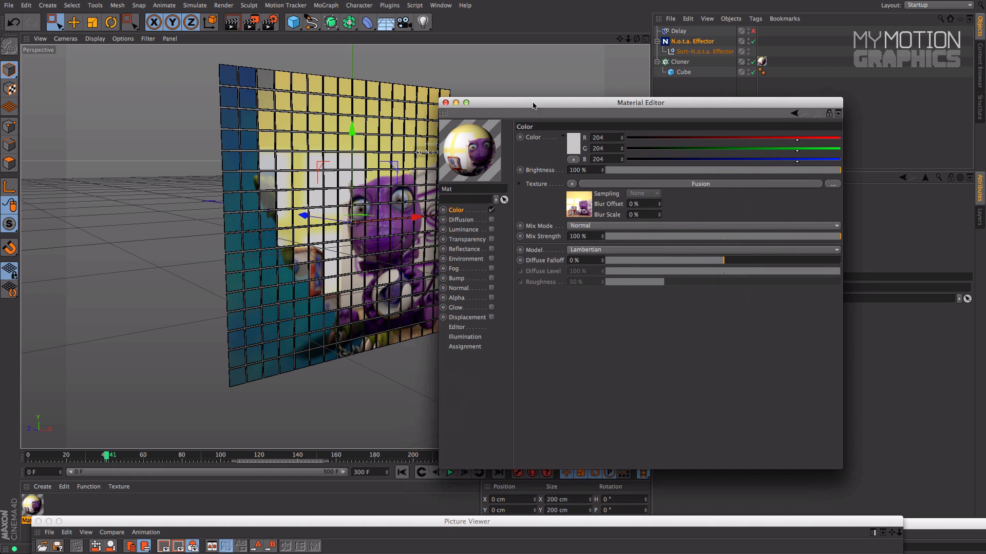
left_click(979, 66)
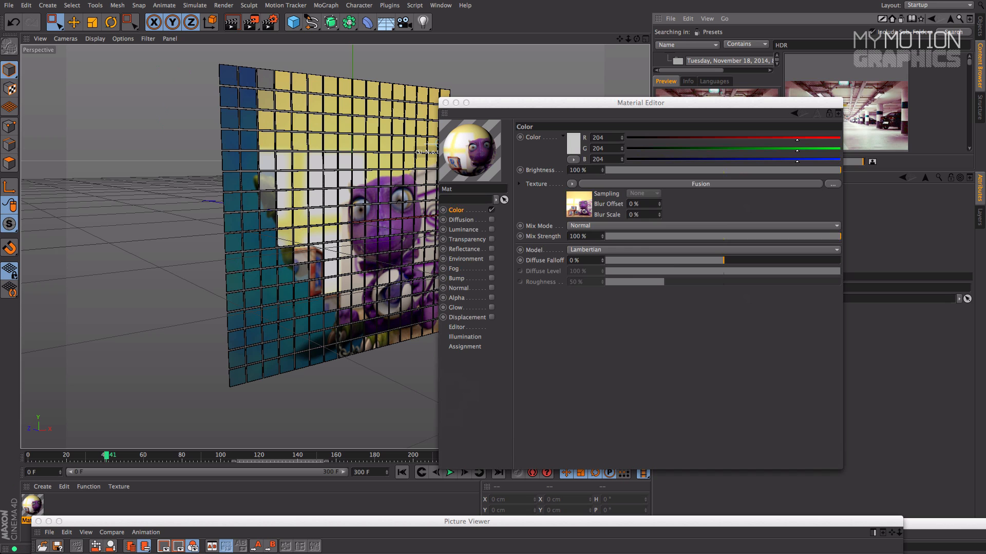
left_click(980, 24)
left_click_drag(626, 105, 707, 85)
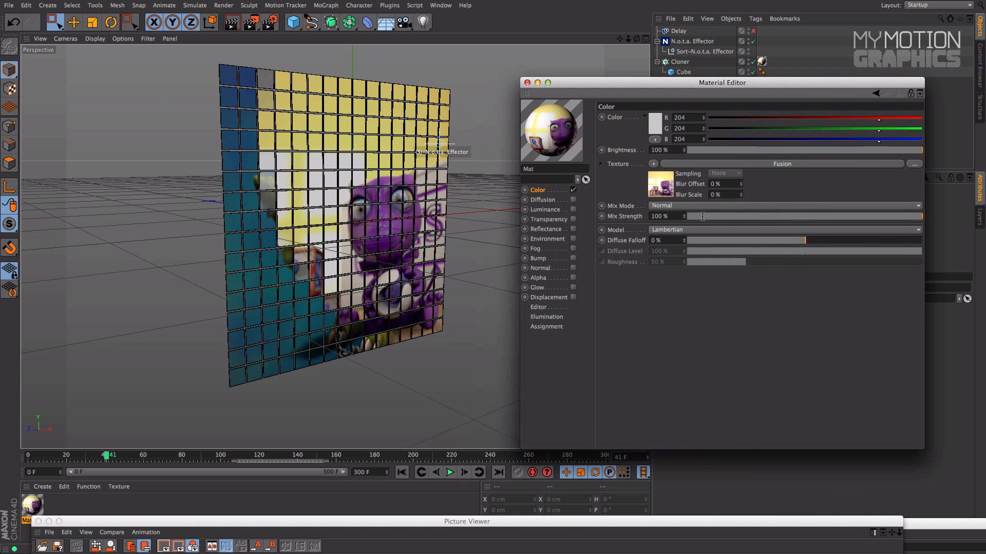
left_click(665, 190)
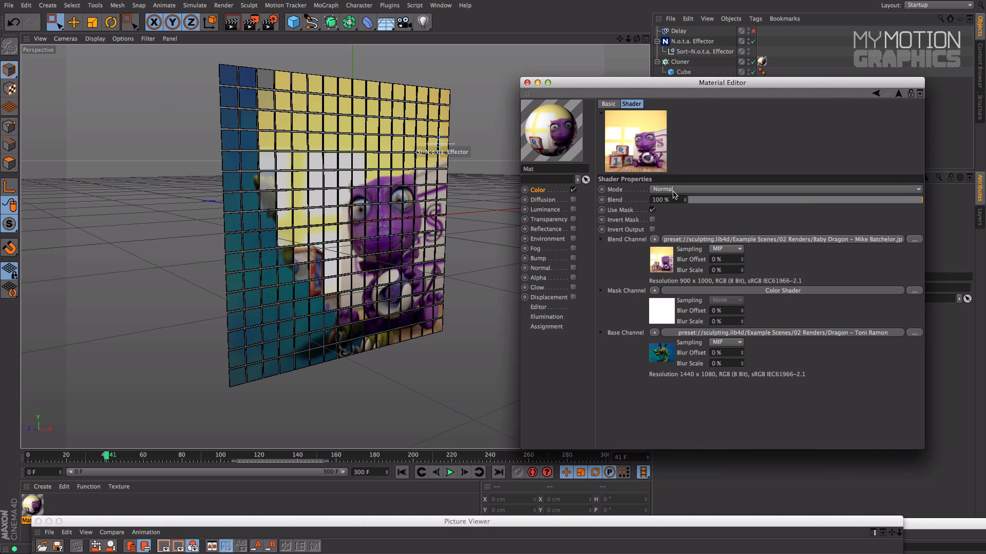
left_click(668, 359)
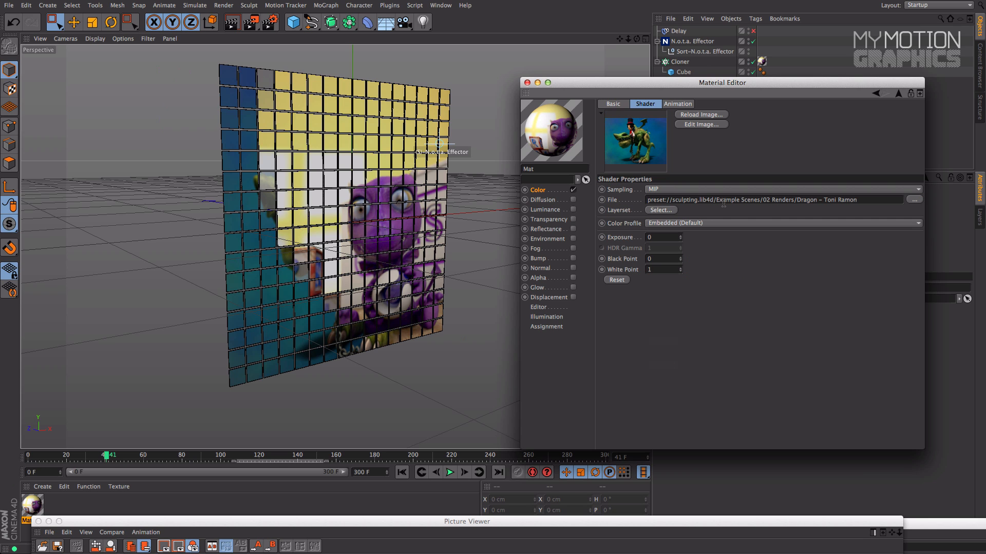
left_click(898, 95)
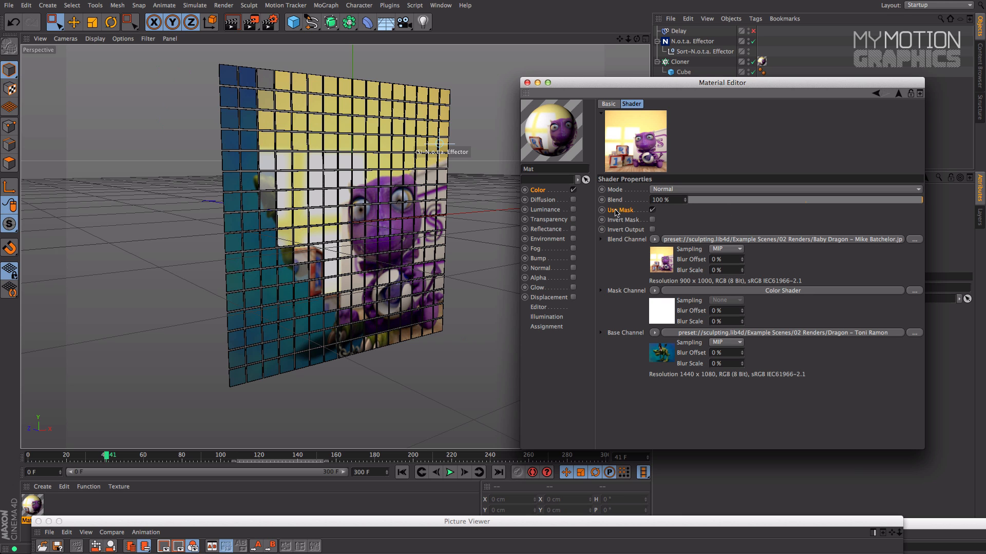
- Move the Material Editor clear of the cube wall and show the N.o.t.a. Effector's Mograph Colors settings
left_click_drag(731, 89, 478, 253)
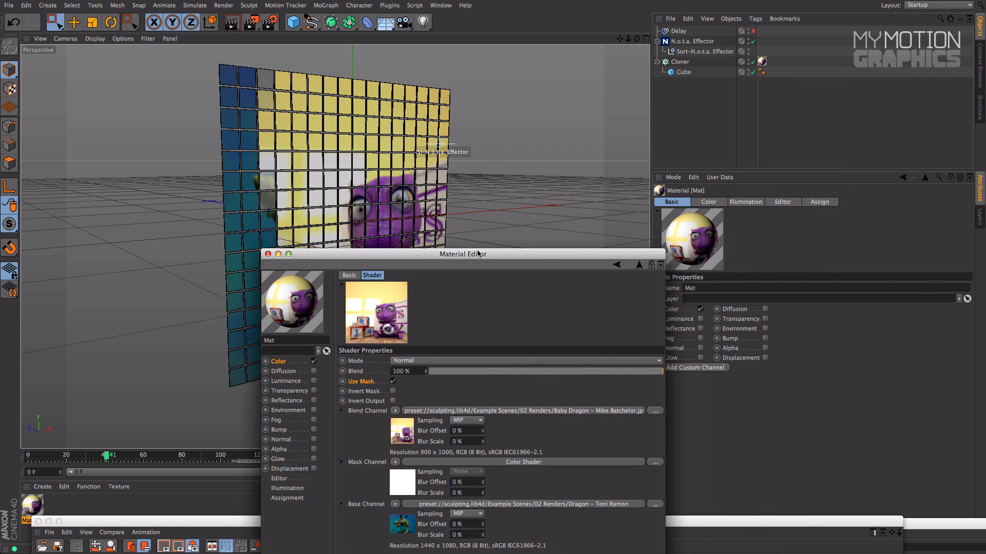
left_click(695, 53)
left_click_drag(603, 255, 474, 328)
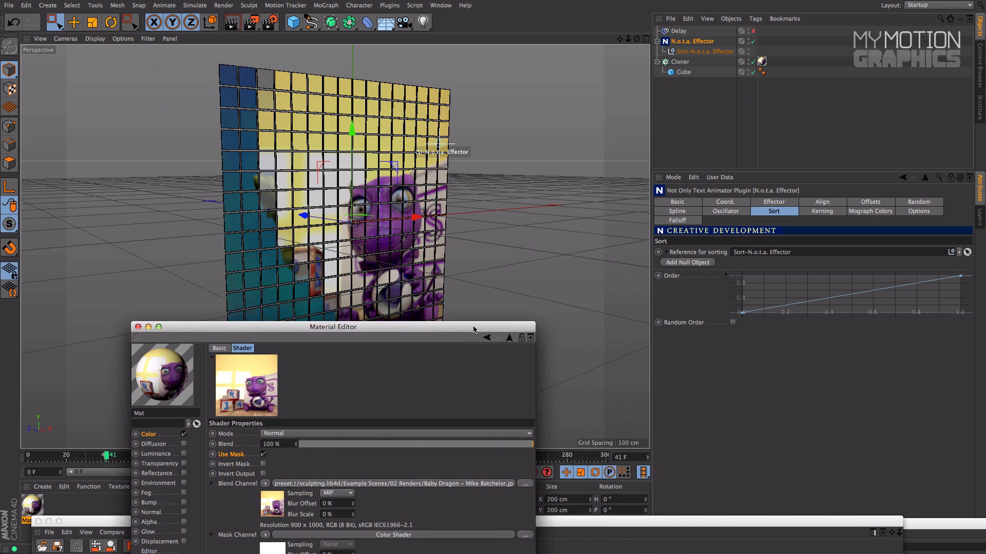
left_click(865, 211)
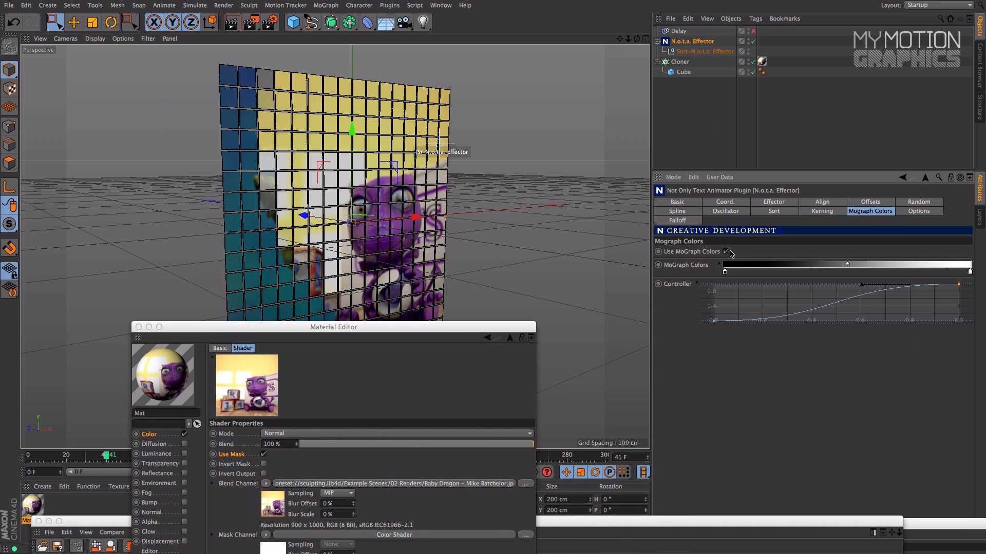
left_click_drag(432, 331, 524, 495)
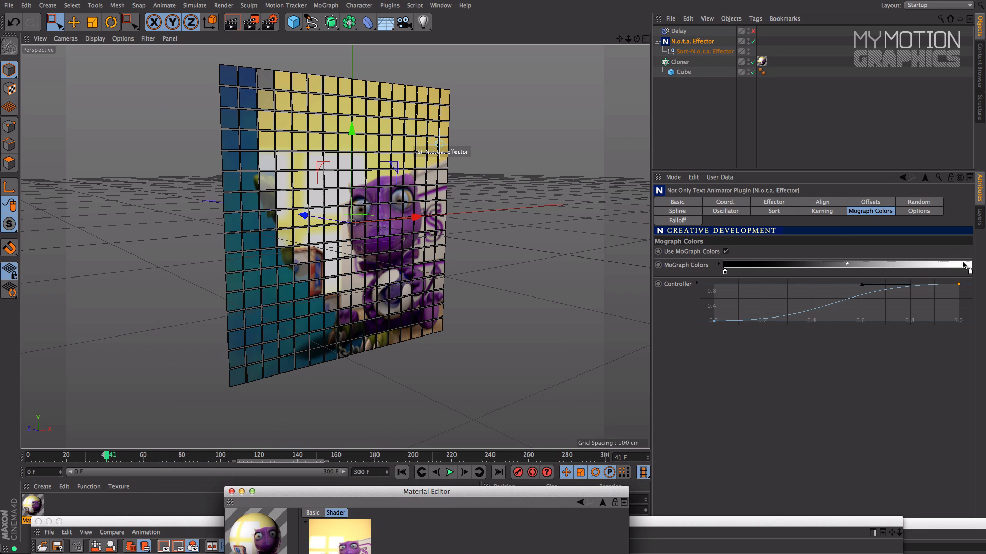
- Play the cube wall animation, restart it from the beginning and pause at frame 35
left_click(444, 475)
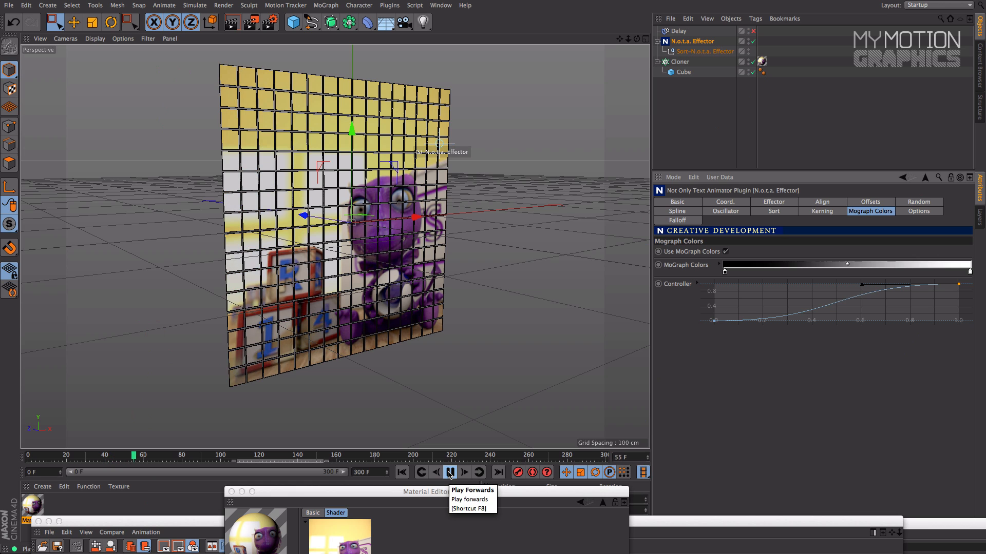
left_click(86, 456)
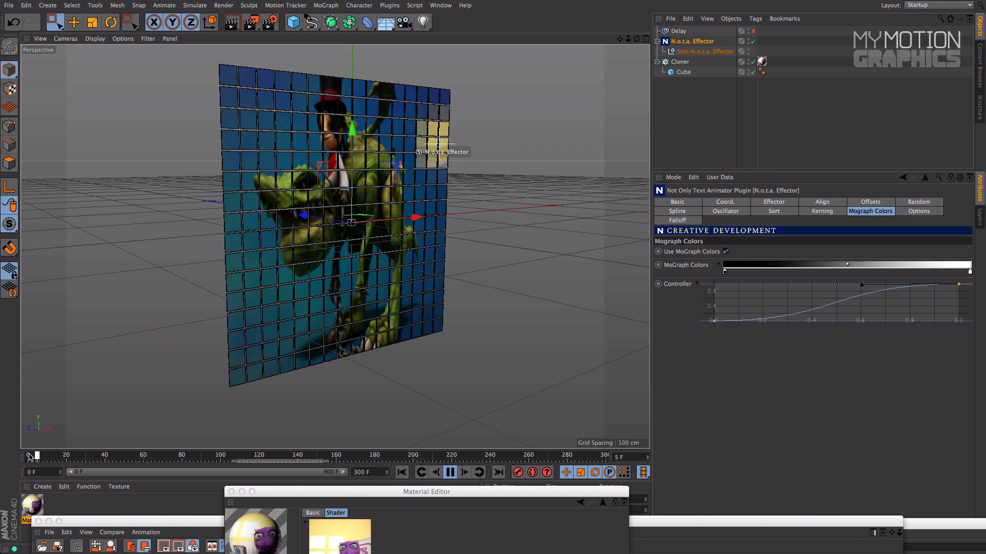
left_click(29, 456)
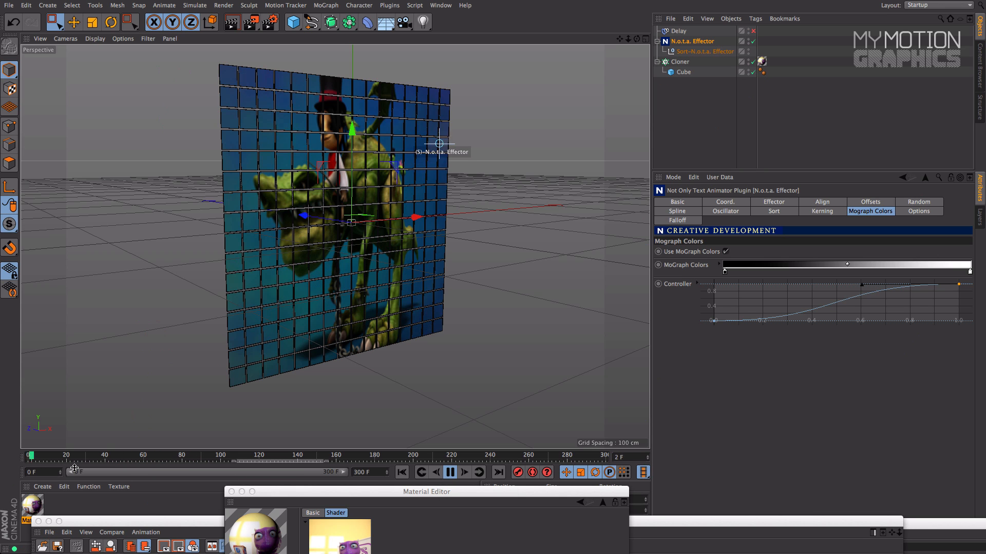
left_click(450, 473)
left_click(450, 473)
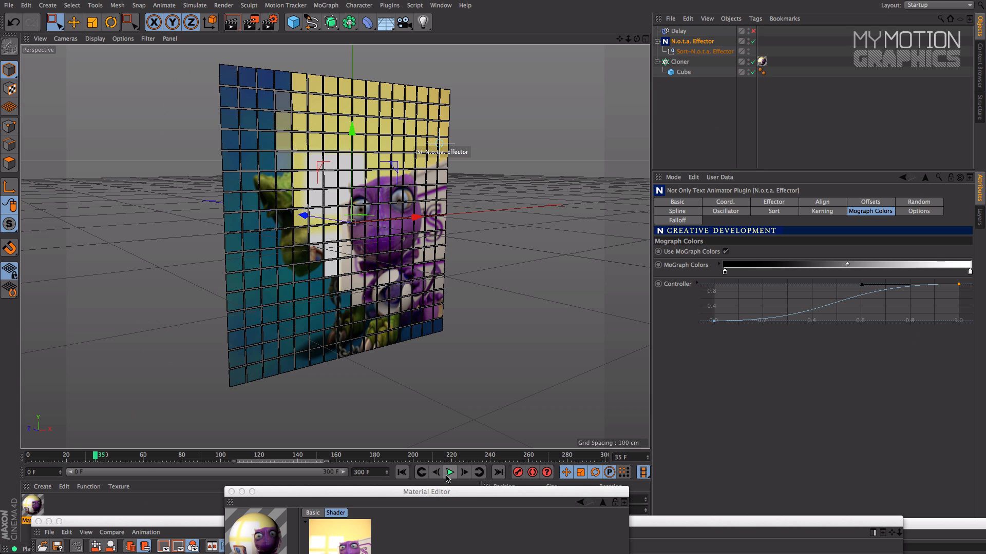
left_click(450, 473)
- Select the null Sort-N.o.t.a. Effector and view its position at the cube wall's corner from different angles
left_click(699, 41)
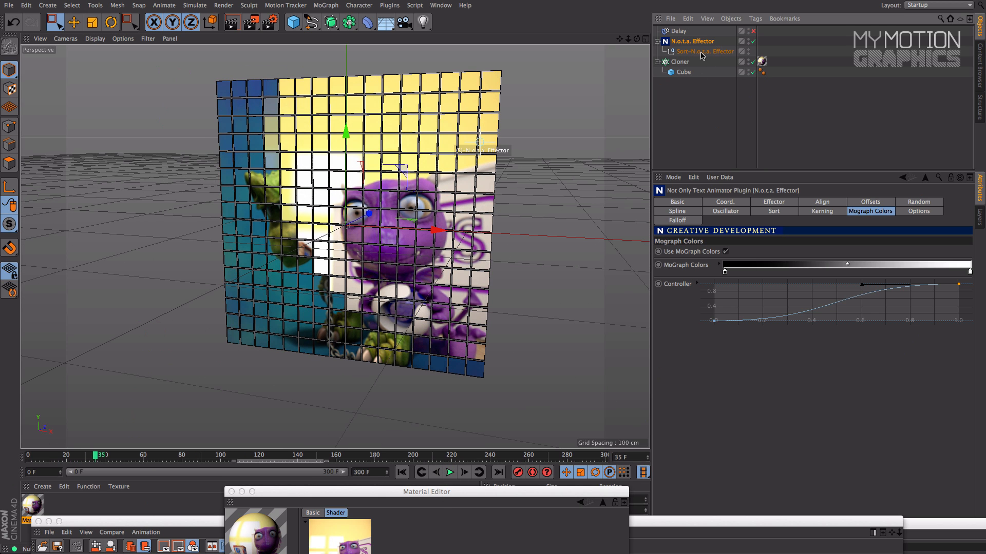
left_click(701, 52)
left_click_drag(478, 142, 382, 255)
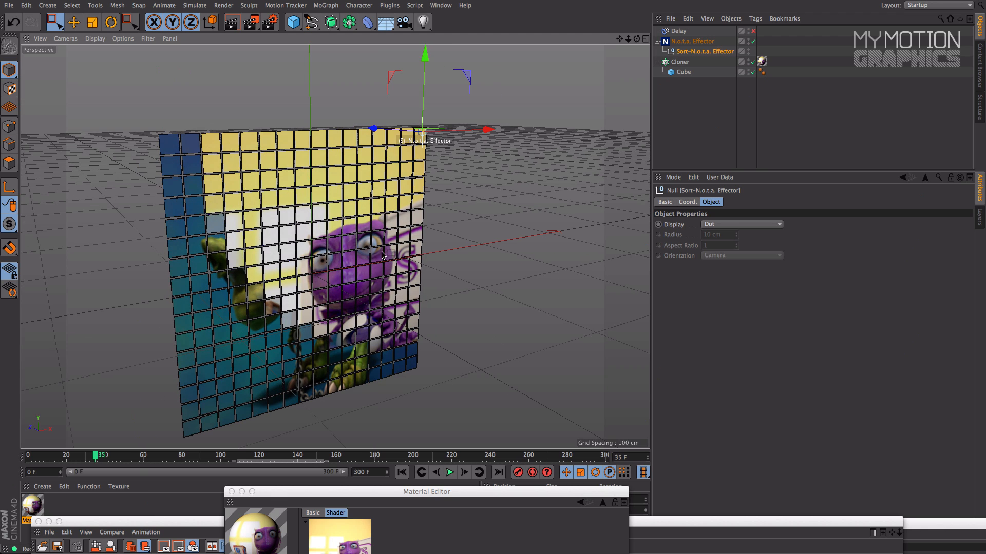
left_click_drag(470, 75, 592, 92)
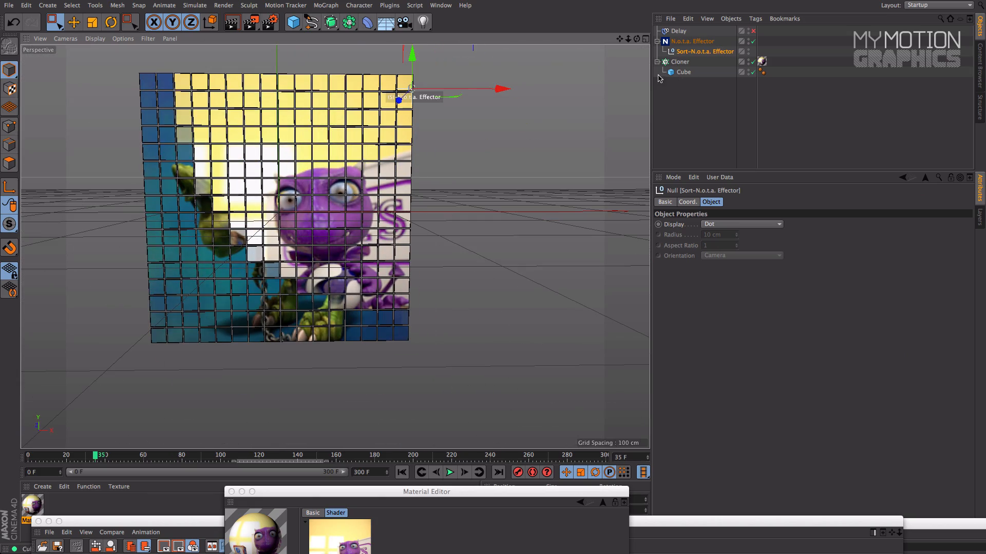
- Switch to the open scene with cloned spheres and an Attractor, and play its animation from the start
left_click(434, 6)
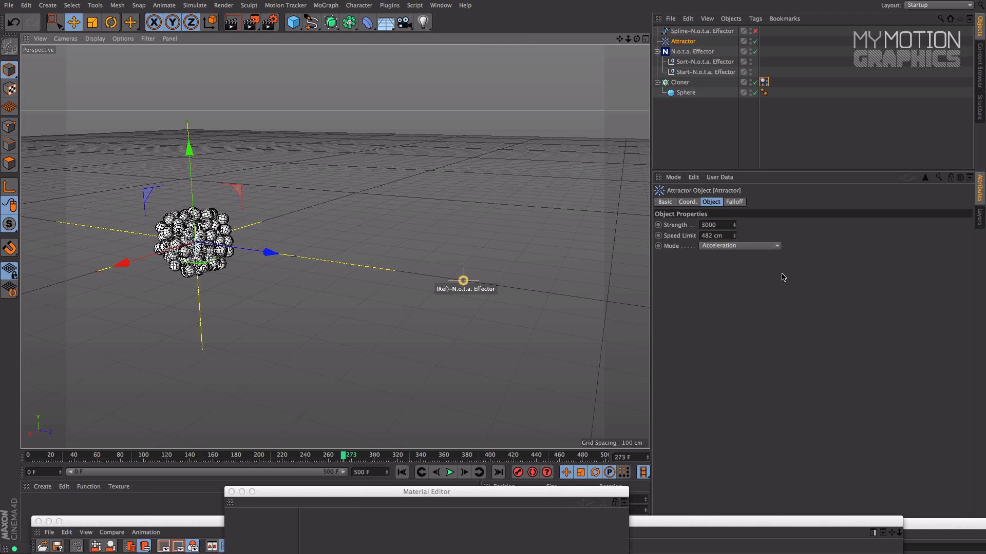
left_click_drag(420, 200, 446, 412, "alt")
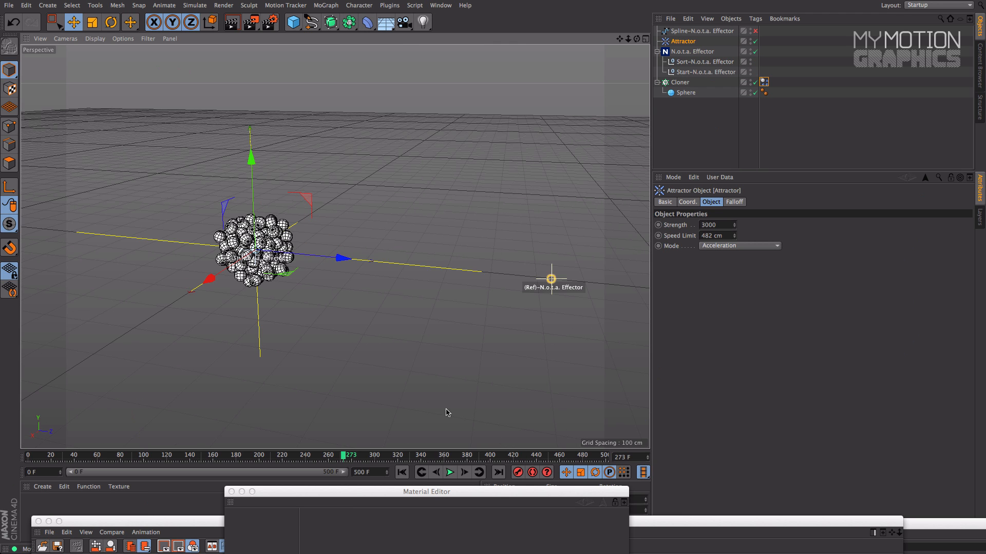
left_click(402, 473)
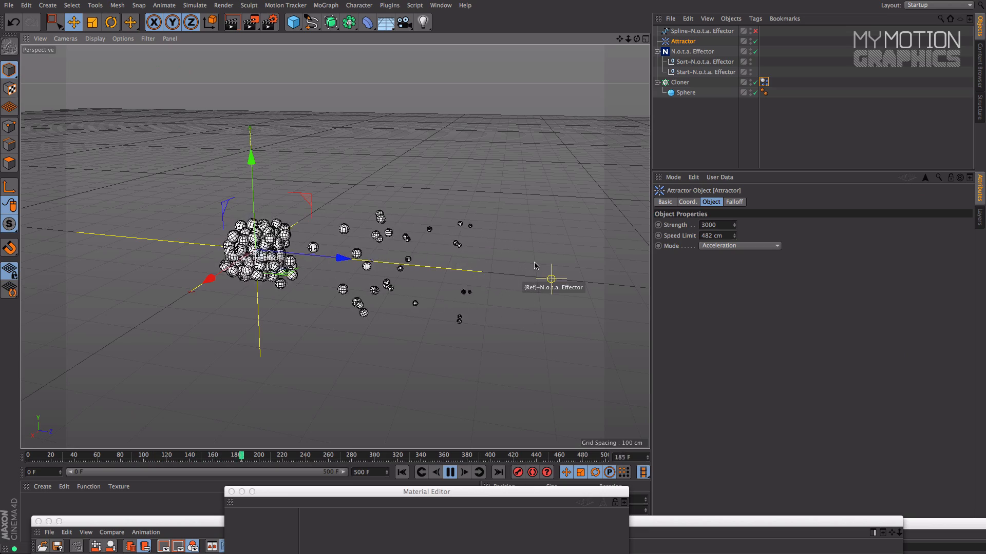
- Examine the moving spheres from a lower and closer viewpoint during playback, and pause at frame 494
left_click_drag(462, 425, 372, 385, "alt")
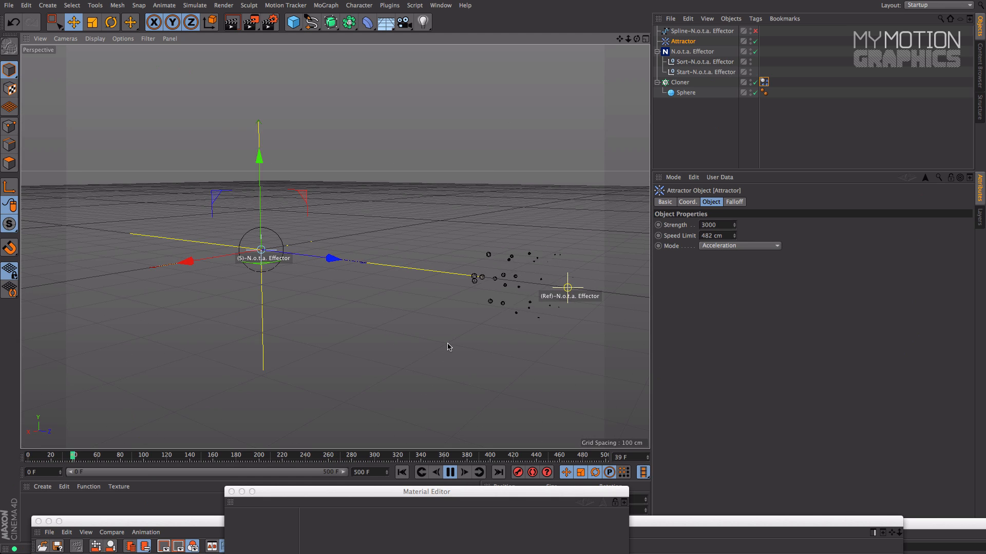
left_click(450, 473)
left_click(450, 472)
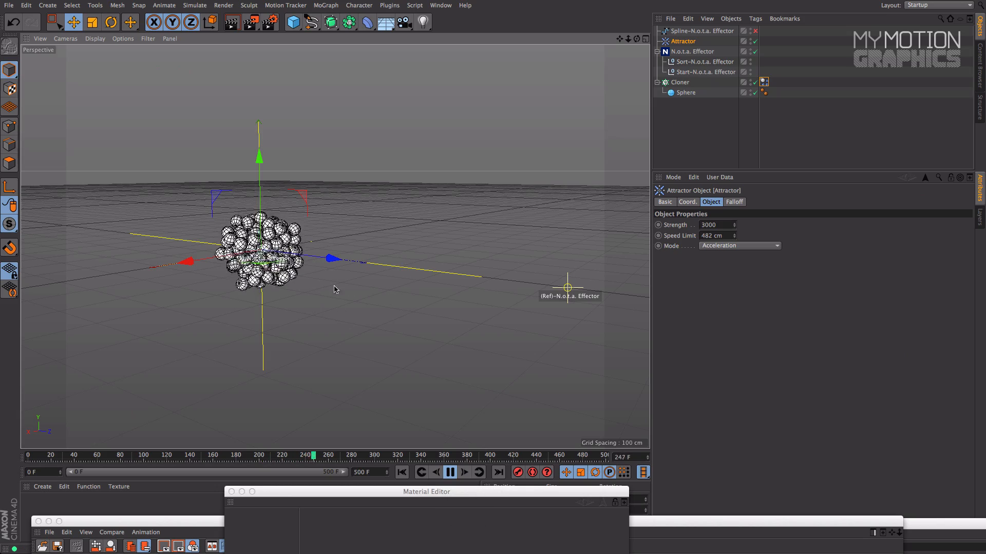
left_click_drag(627, 39, 654, 38)
mouse_move(591, 42)
left_mouse_down()
mouse_move(582, 41)
mouse_move(611, 44)
left_mouse_up()
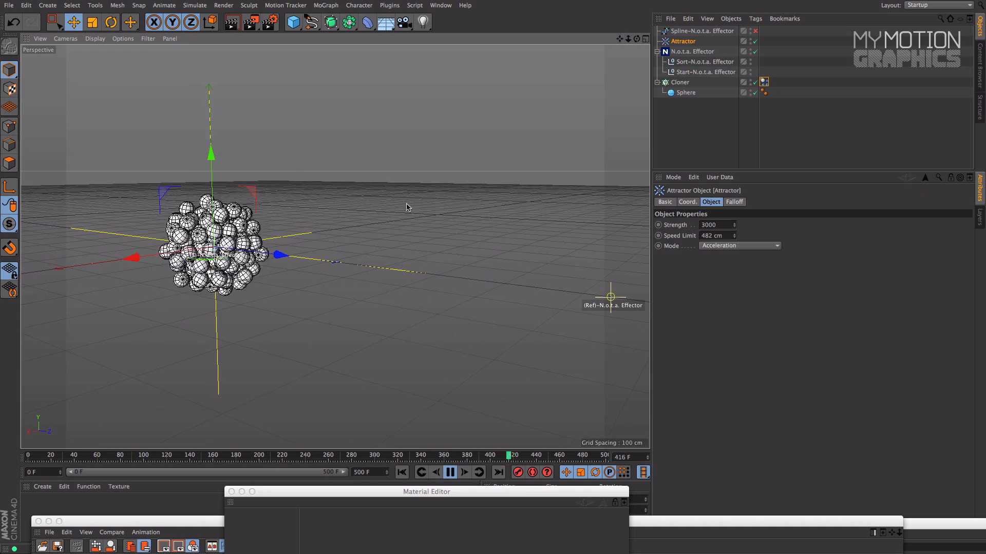
left_click(450, 473)
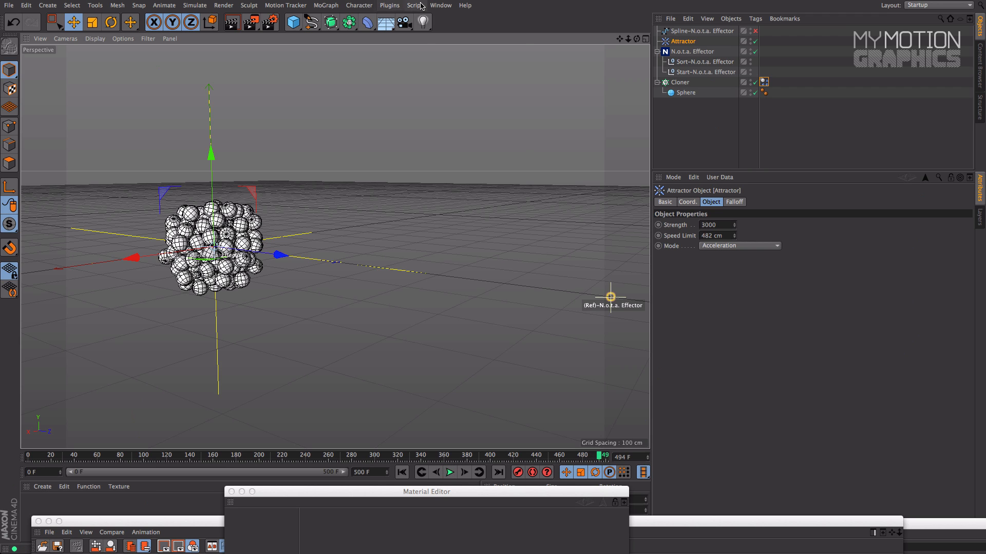
- Switch to the open scene with the cloned planes and sky, and enlarge the object list to show all objects
left_click(441, 6)
left_click(458, 258)
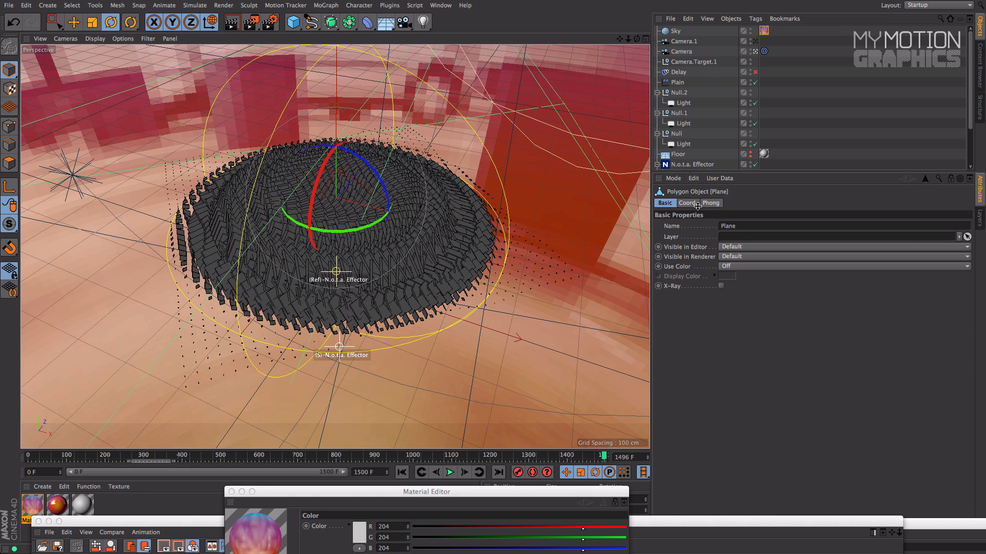
left_click_drag(693, 174, 693, 283)
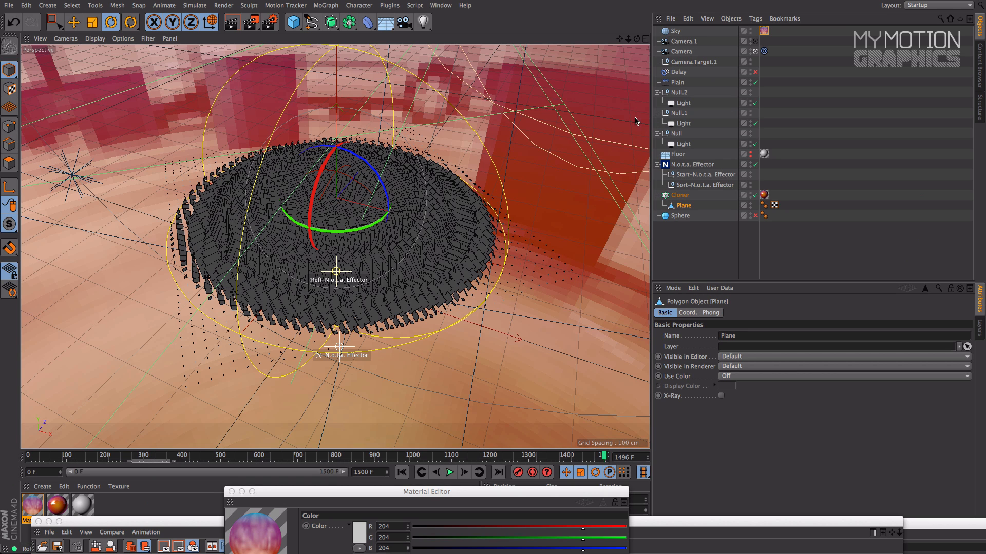
left_click_drag(629, 39, 700, 166)
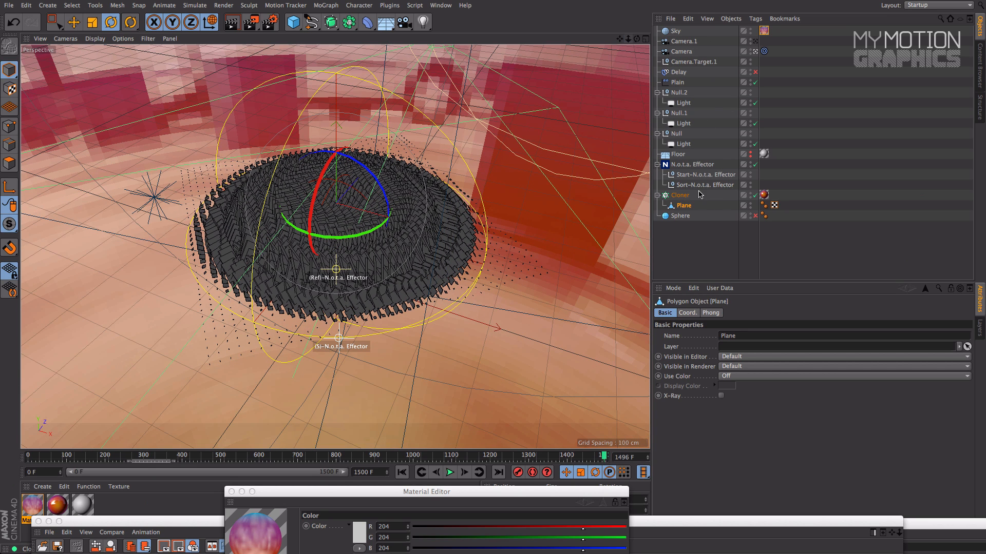
- Set the Cloner's grid array count to 20 × 1 × 20
left_click(679, 196)
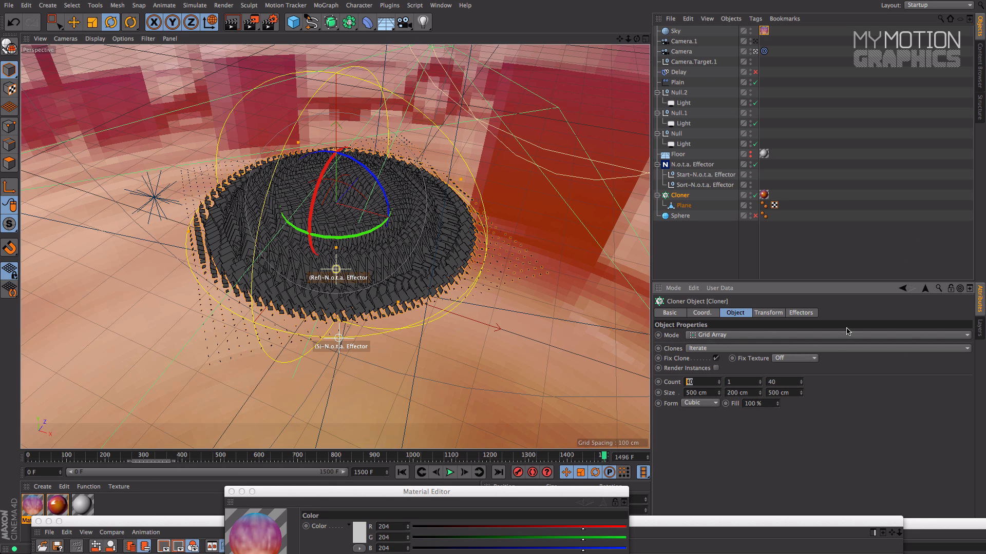
double_click(787, 382)
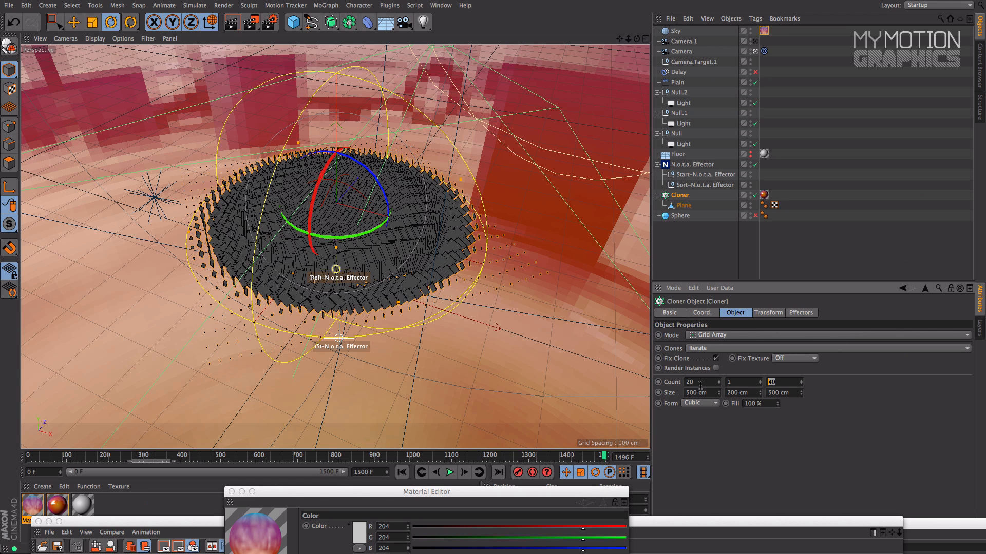
type("20")
key("Return")
- Close the Material Editor, play the cloned planes' animation and view it from another angle
left_click_drag(460, 488, 554, 409)
left_click(327, 413)
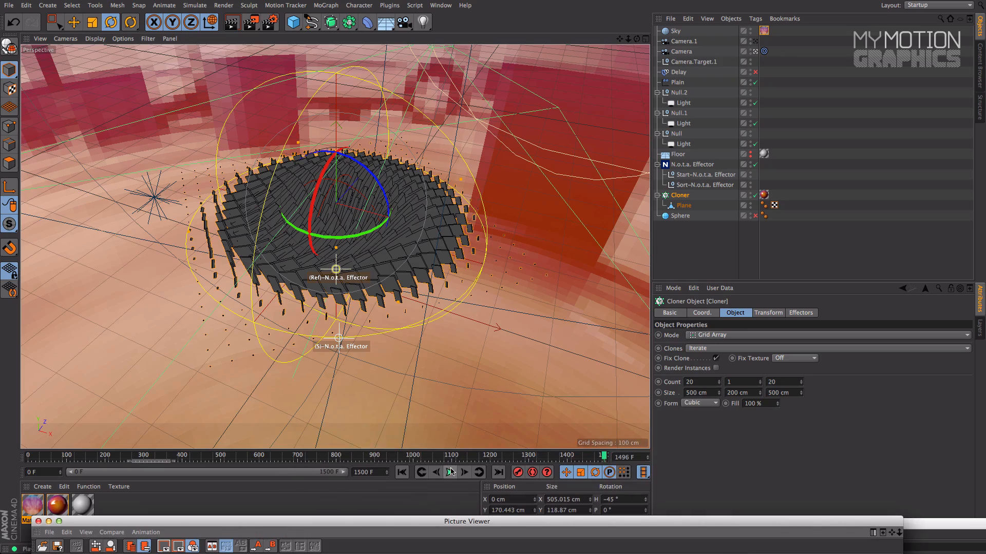
left_click(451, 472)
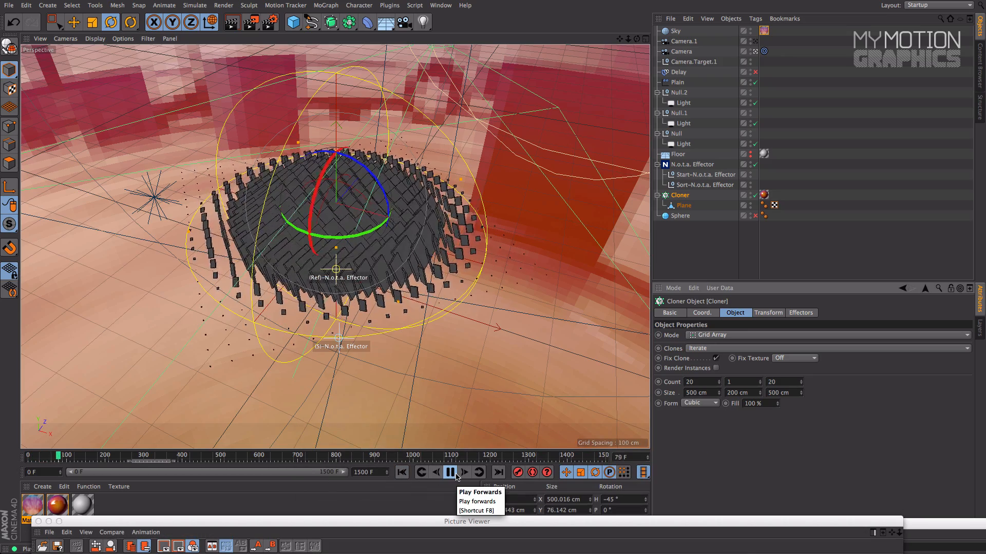
mouse_move(636, 39)
left_mouse_down()
mouse_move(570, 51)
mouse_move(640, 42)
left_mouse_up()
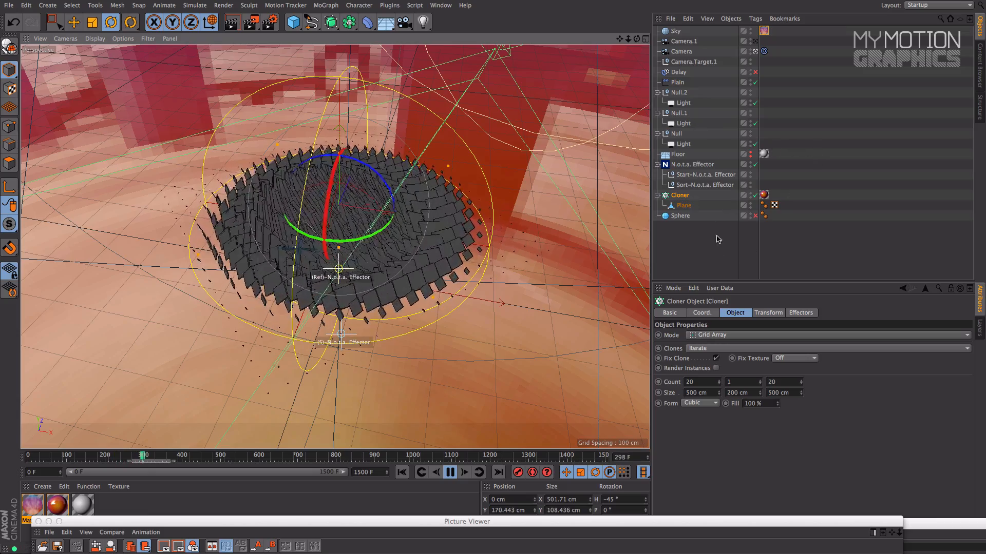
- Disable the Plain effector during playback and show its Falloff settings
left_click(755, 82)
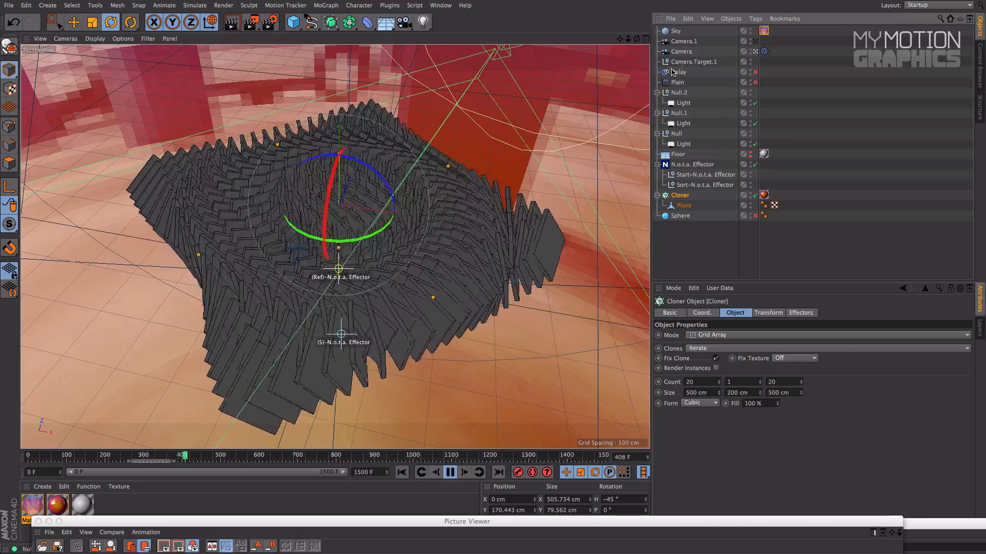
left_click(670, 83)
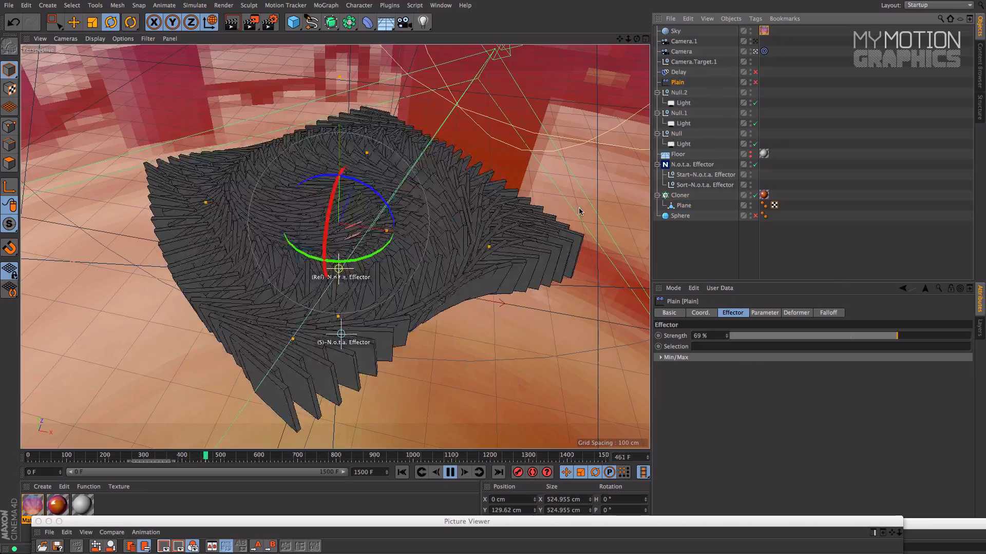
left_click(828, 313)
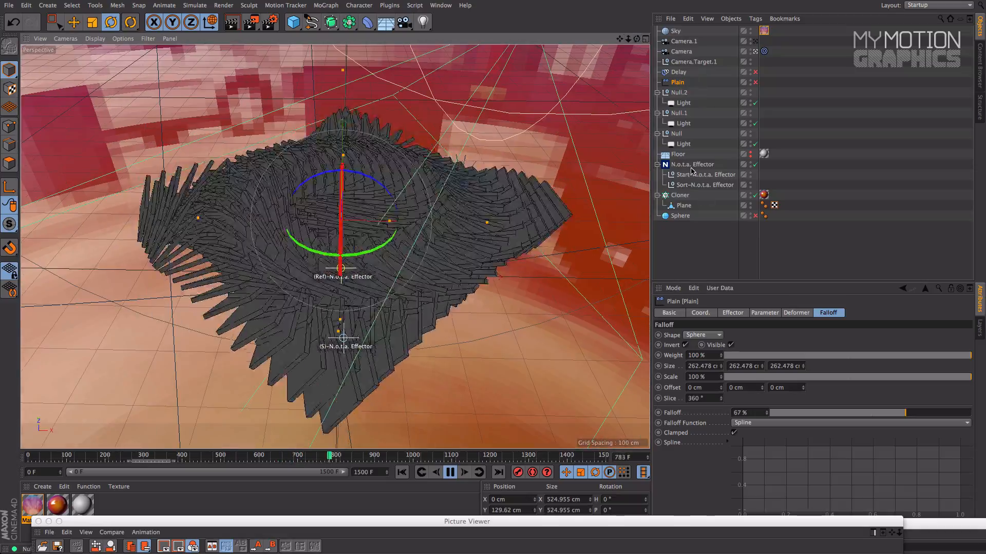
- Show the N.o.t.a. Effector's Oscillator settings, restart the animation and set the Y position oscillation to 5
left_click(691, 167)
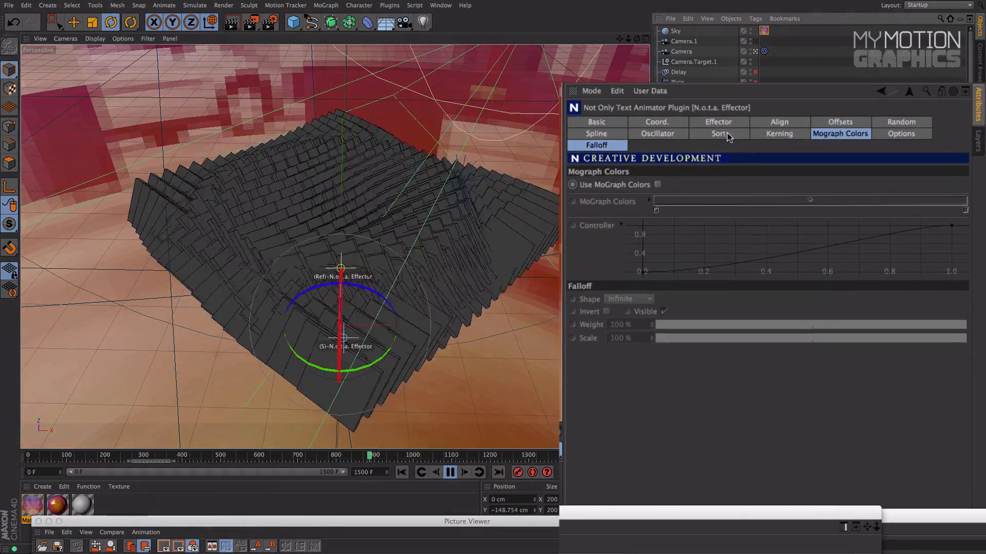
left_click(657, 134)
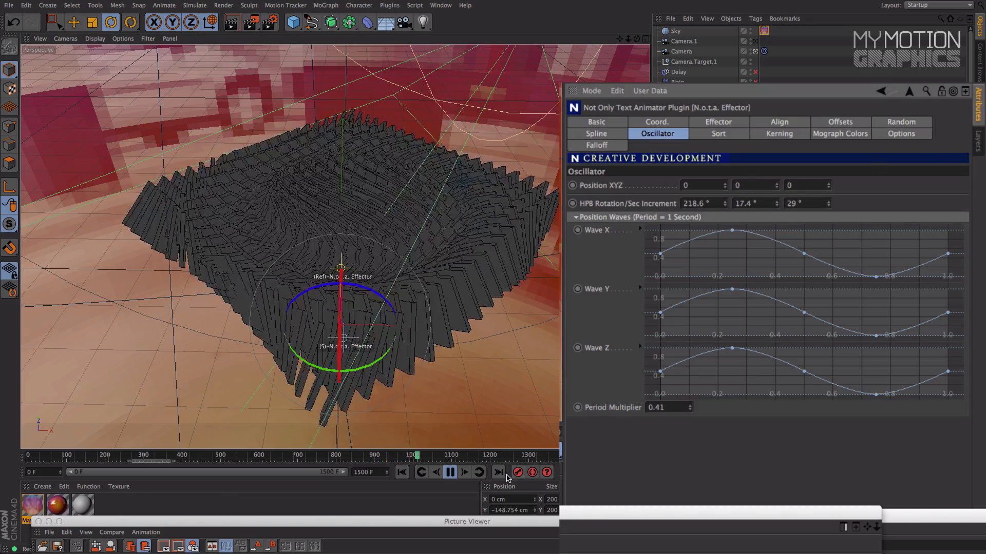
left_click(402, 472)
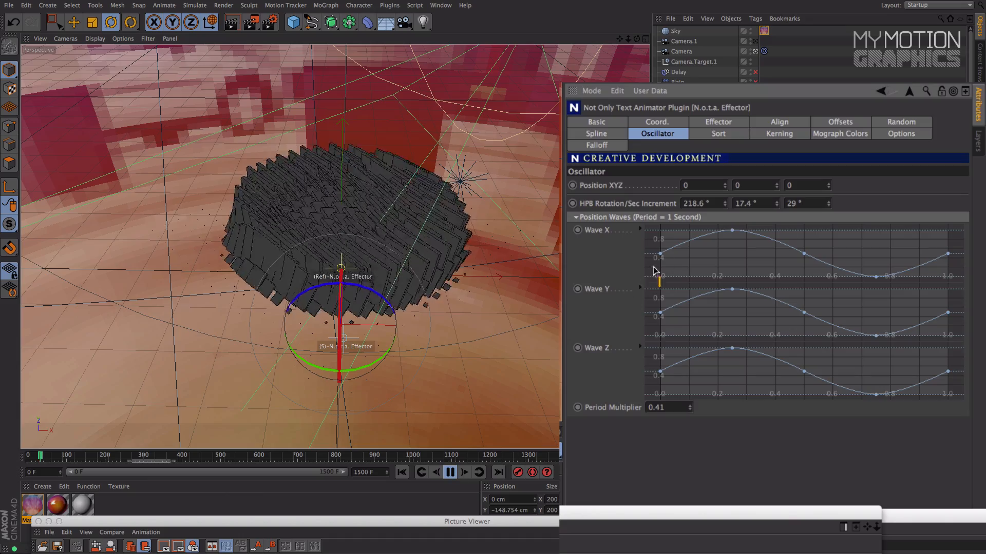
type("5")
key("Return")
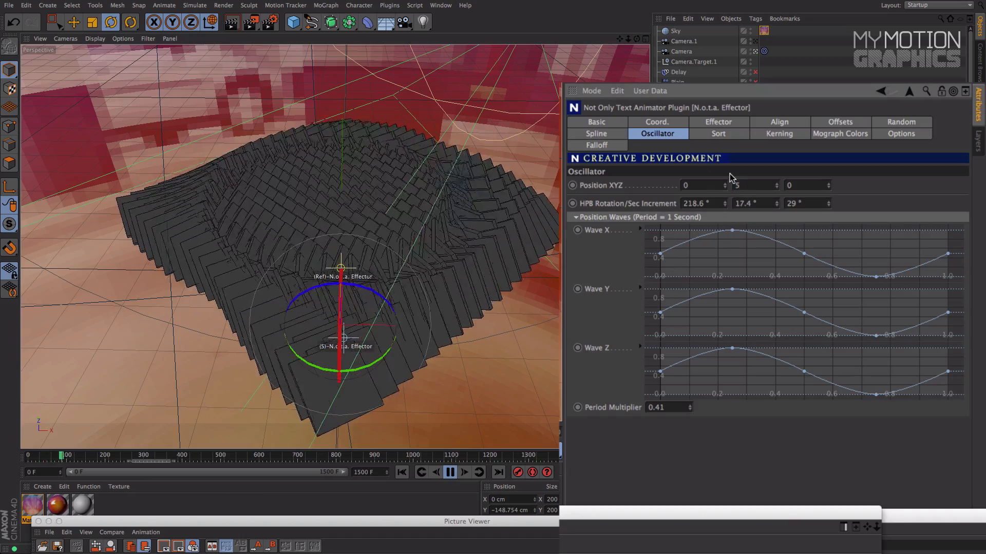
- Set all three HPB Rotation/Sec Increment values of the oscillator to 0°
left_click(707, 202)
type("0")
key("Tab")
type("0")
key("Tab")
type("0")
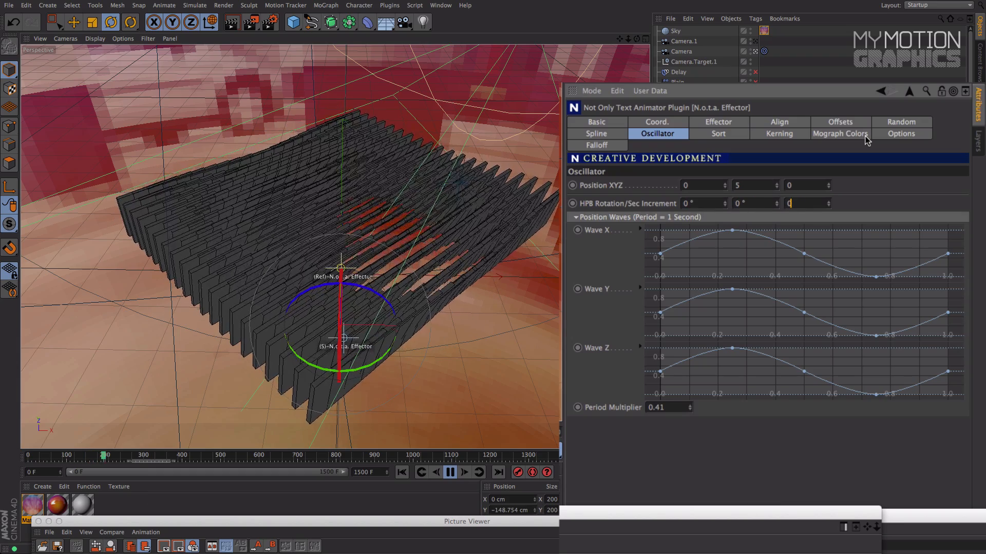
- Set the oscillator's Y position to 0 and replay the cloned planes' animation from the start
left_click_drag(741, 185, 683, 181)
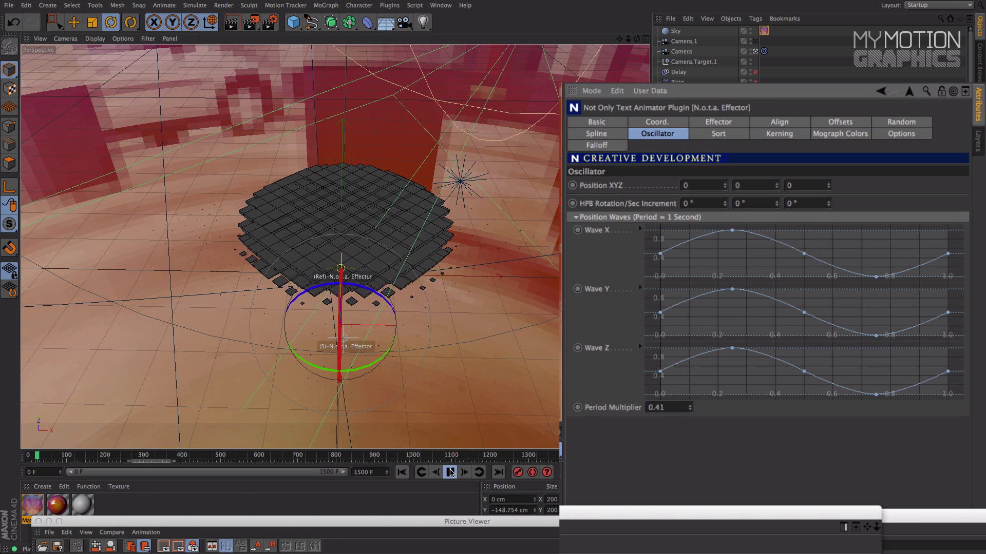
left_click(403, 473)
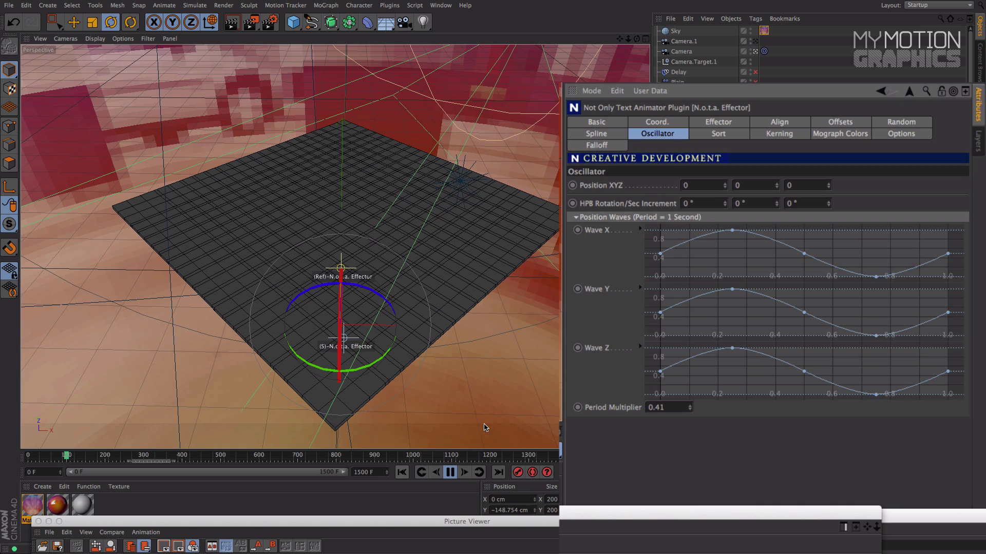
left_click(450, 472)
left_click(402, 473)
left_click(447, 474)
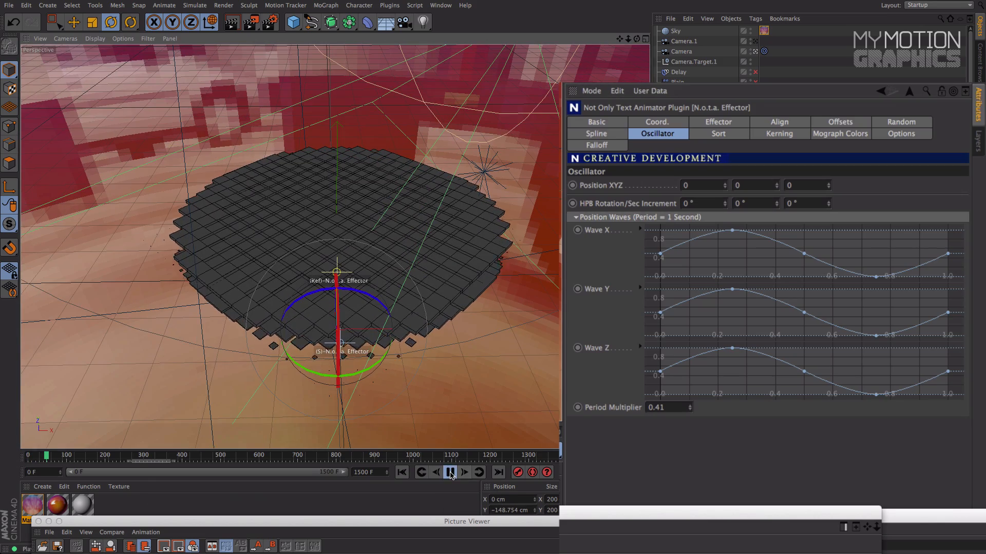
left_click(450, 472)
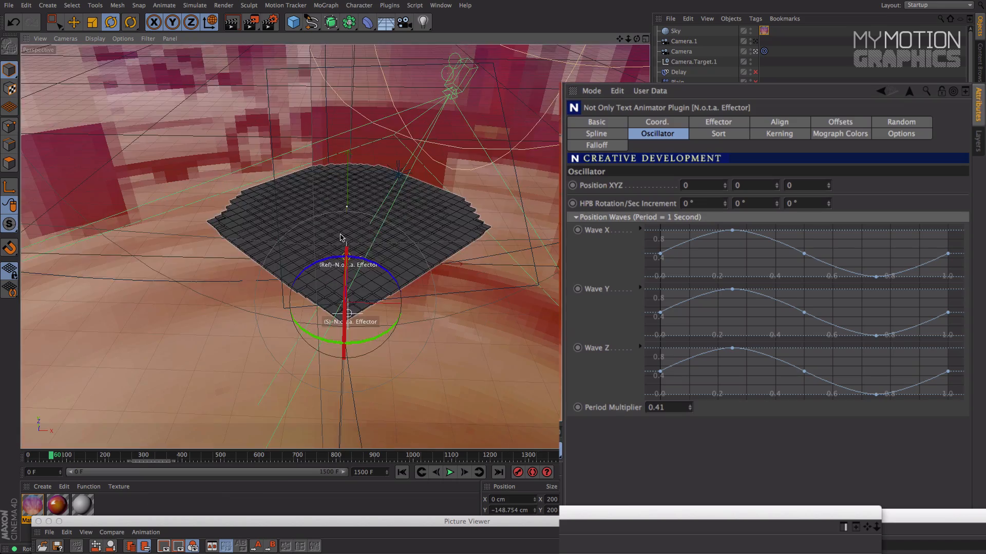
- Play the cloned planes' animation and examine the grid up close and from other angles
scroll(387, 205, "up", 10)
mouse_move(398, 233)
left_mouse_down("alt")
mouse_move(410, 250)
mouse_move(468, 256)
mouse_move(434, 275)
mouse_move(356, 246)
mouse_move(395, 250)
left_mouse_up("alt")
left_click(450, 473)
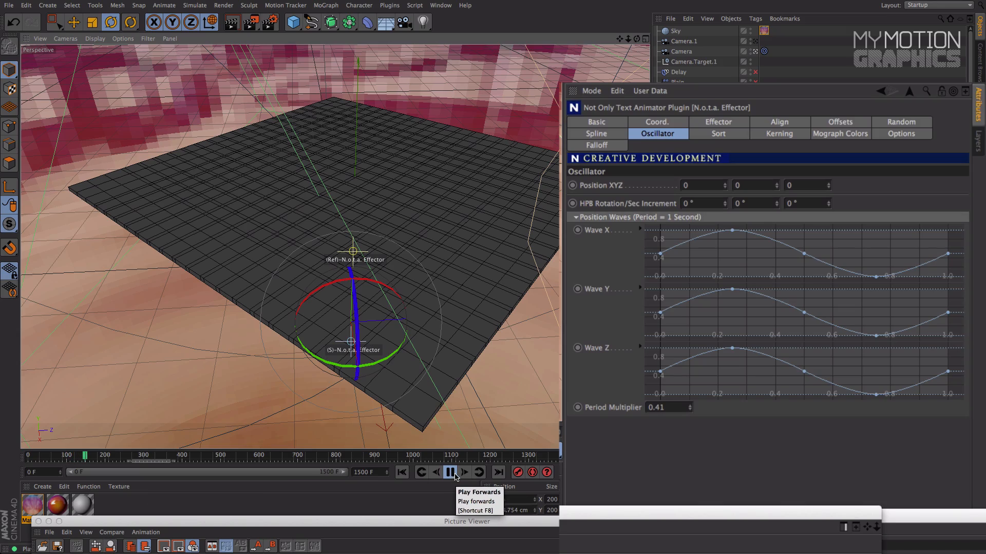
scroll(498, 204, "down", 4)
left_click_drag(497, 204, 421, 247, "alt")
scroll(421, 247, "up", 6)
scroll(419, 246, "down", 5)
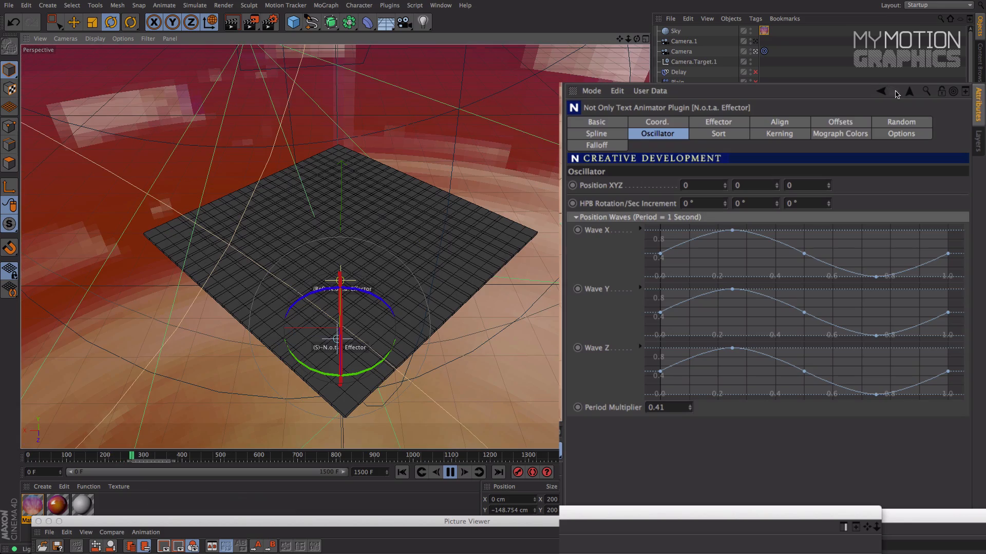
- Rewind the animation and play the planes' opening growth once more before pausing
left_click(450, 473)
left_click(398, 475)
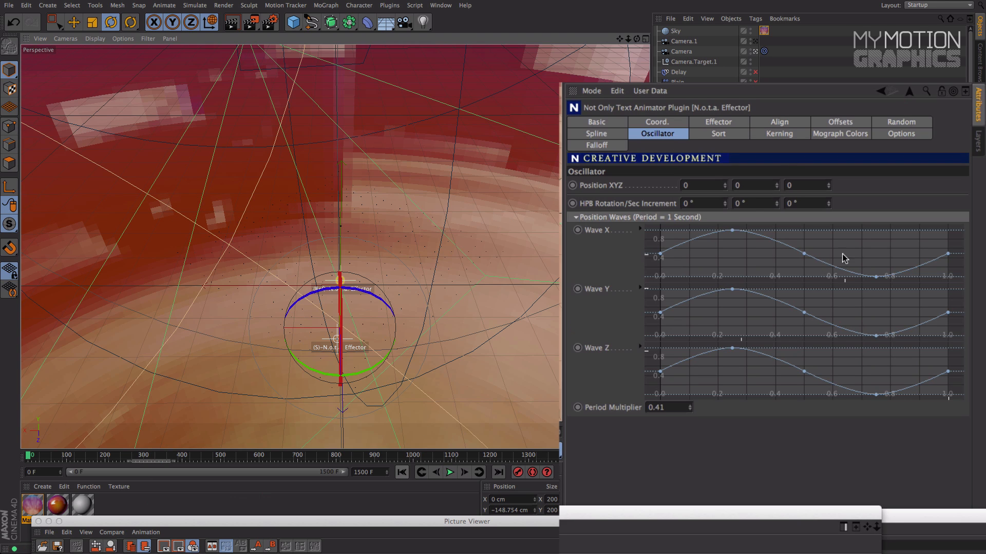
left_click(450, 472)
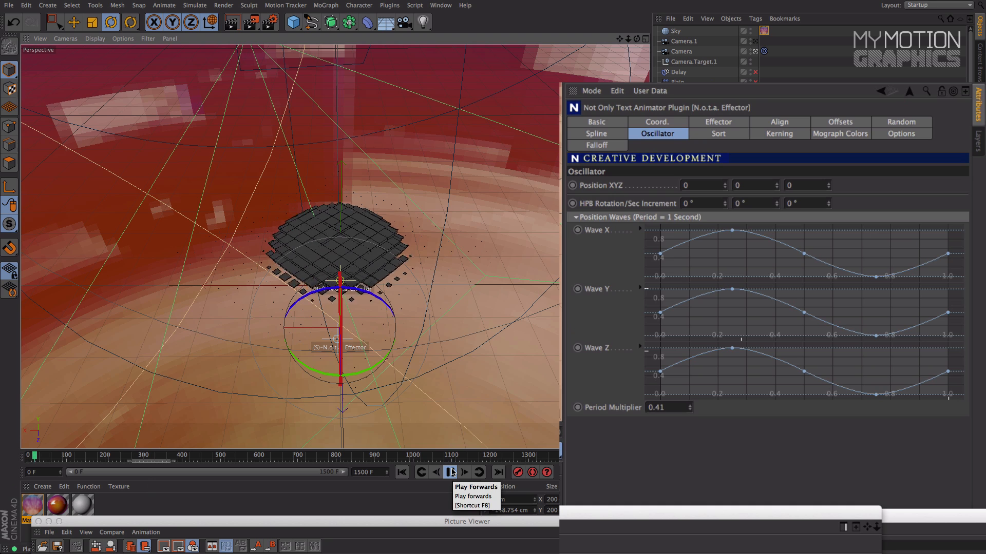
left_click(451, 472)
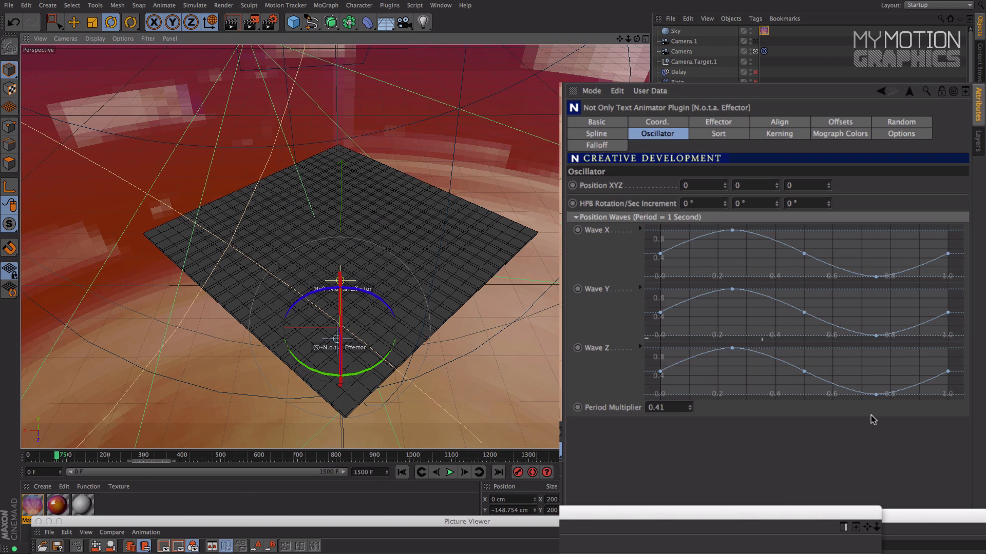
- Set the oscillator's Y position to 20 and play the waving planes
left_click(662, 408)
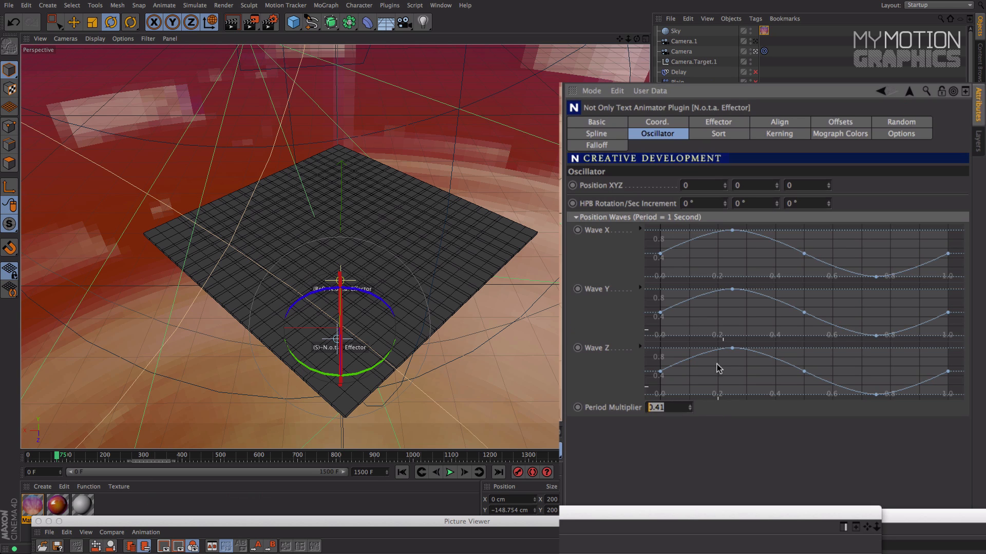
left_click(598, 205)
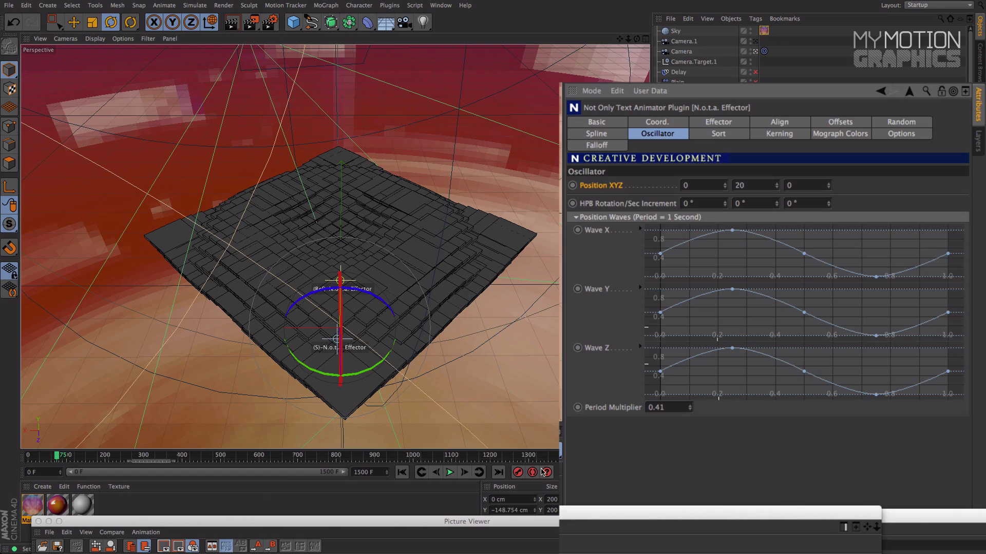
left_click(450, 472)
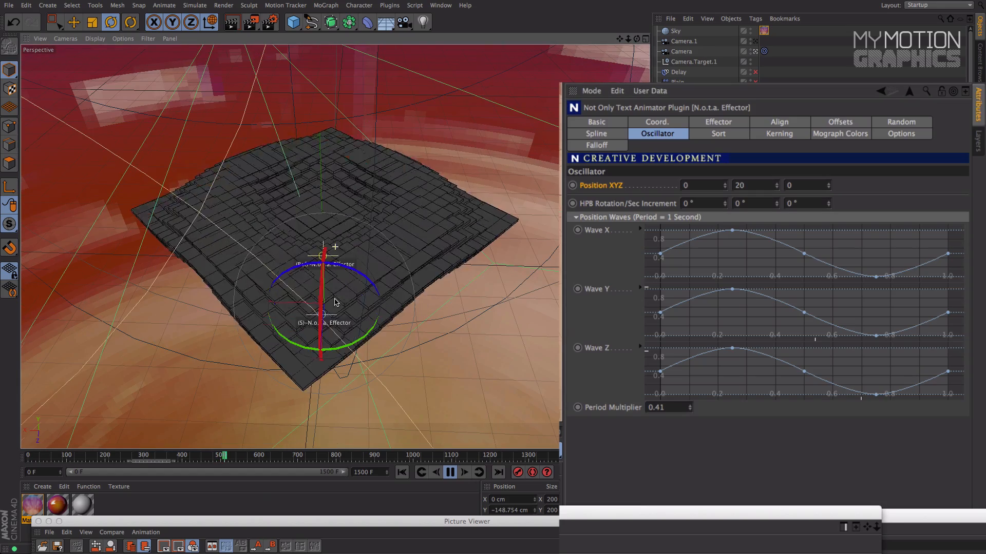
- Set the Period Multiplier to 0.38 and the oscillator's position to 43 in X and 24 in Y
left_click(663, 407)
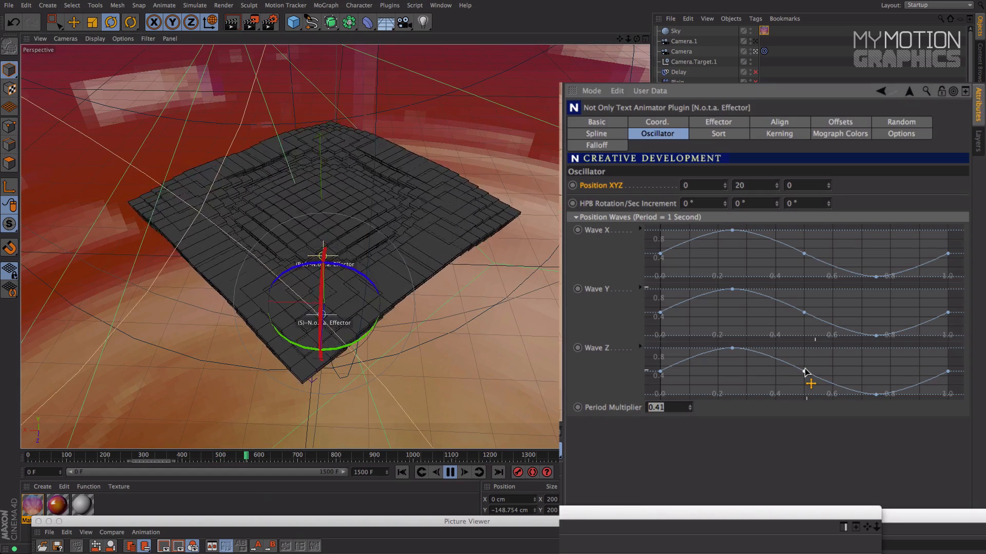
left_click_drag(690, 408, 693, 405)
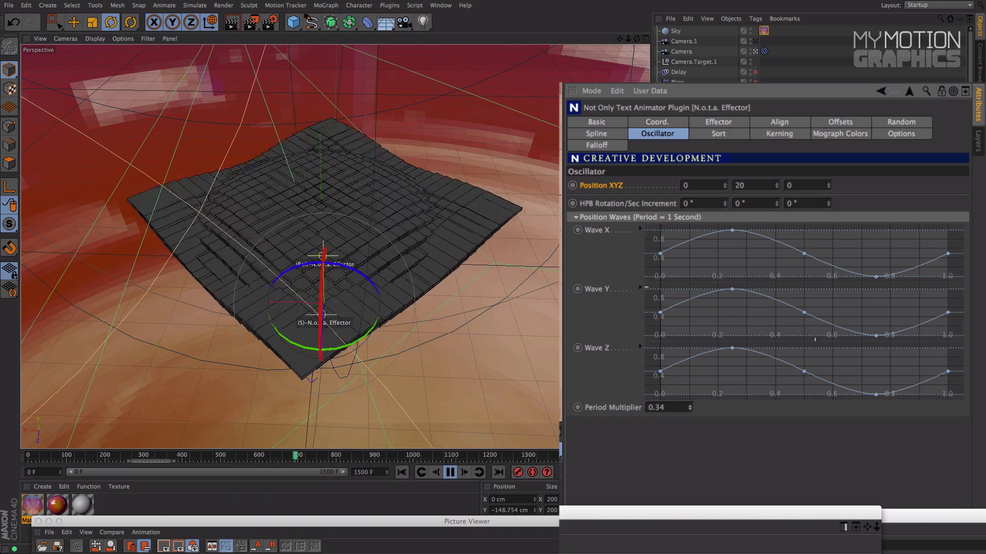
left_click_drag(776, 186, 776, 183)
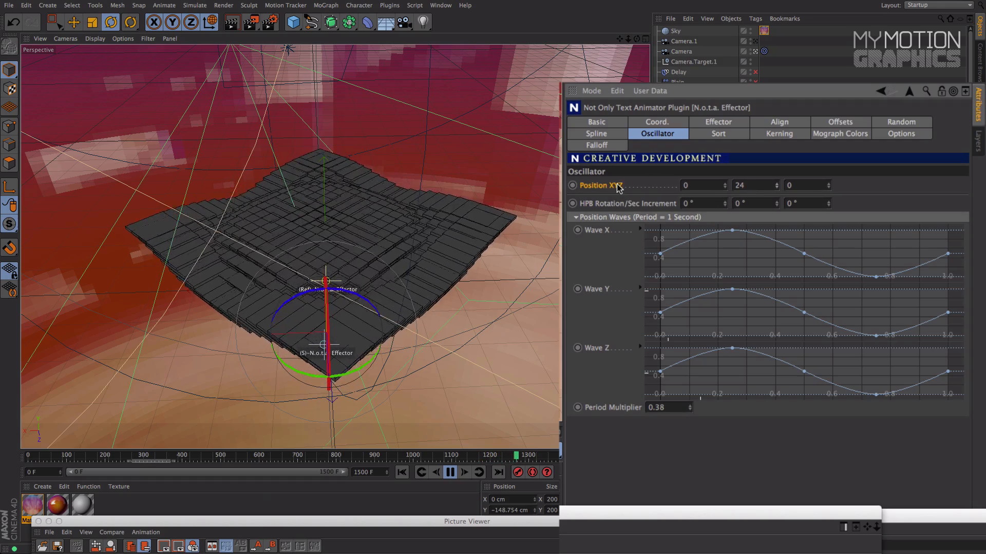
left_click_drag(725, 185, 724, 177)
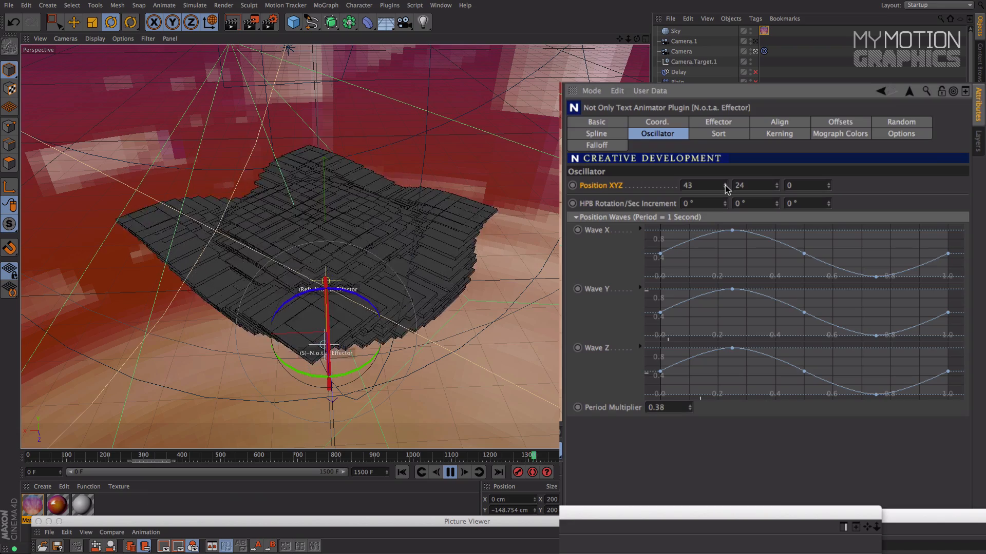
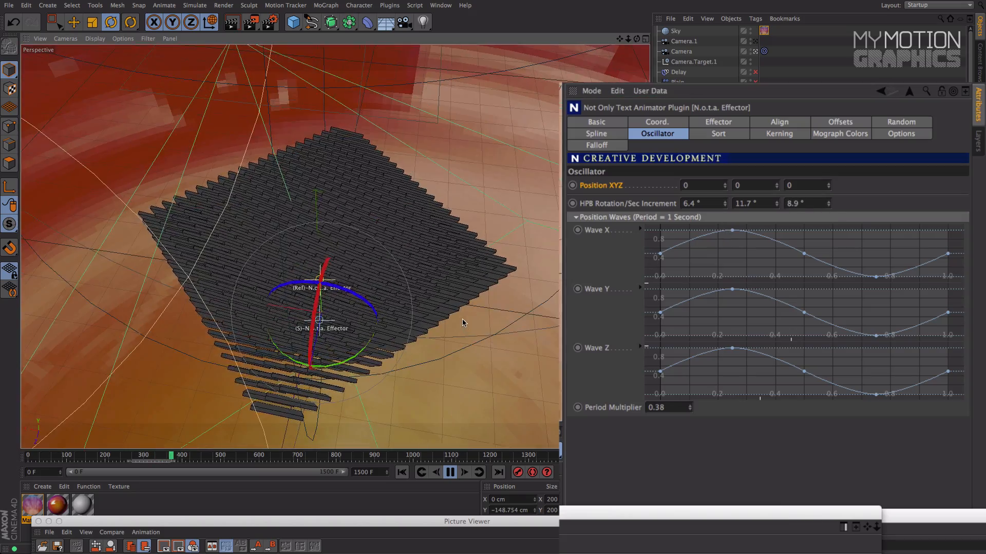
- Set the oscillator's HPB rotation increments to 31.4°, 28.2° and 19.7°, and the Period Multiplier to 2.68
left_click_drag(724, 204, 830, 201)
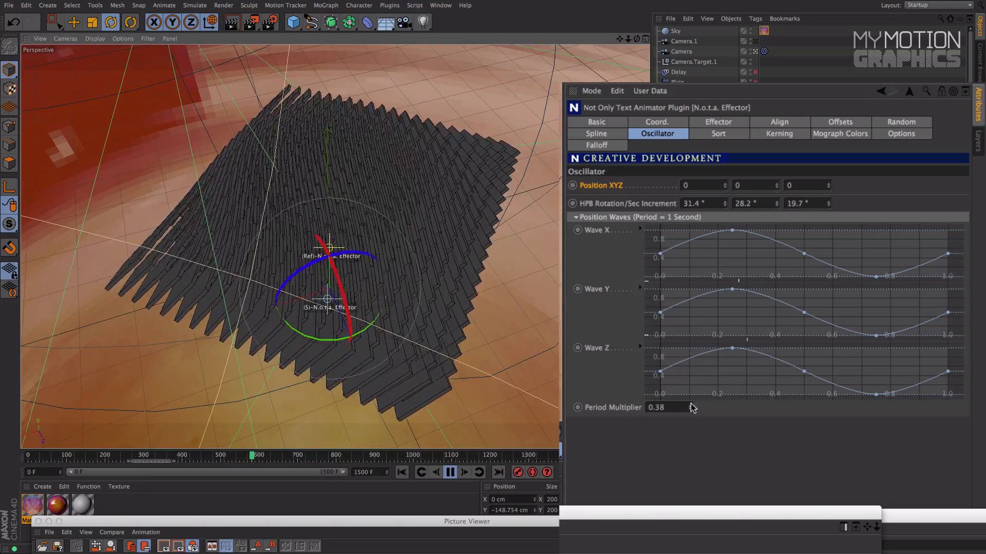
left_click_drag(690, 407, 691, 405)
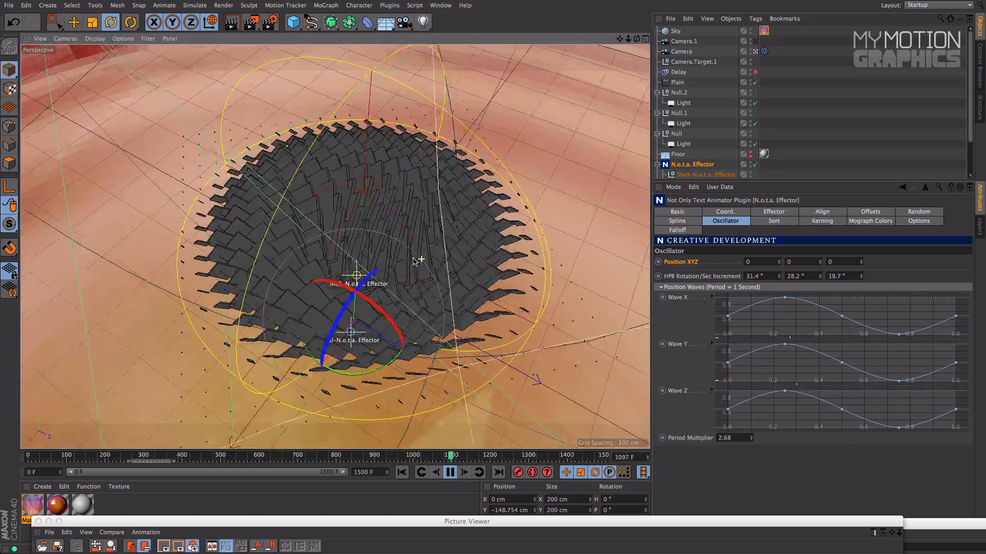
- Enable the Delay effector and set the oscillator's Y position to 5 and the Period Multiplier to 0.83
left_click(755, 71)
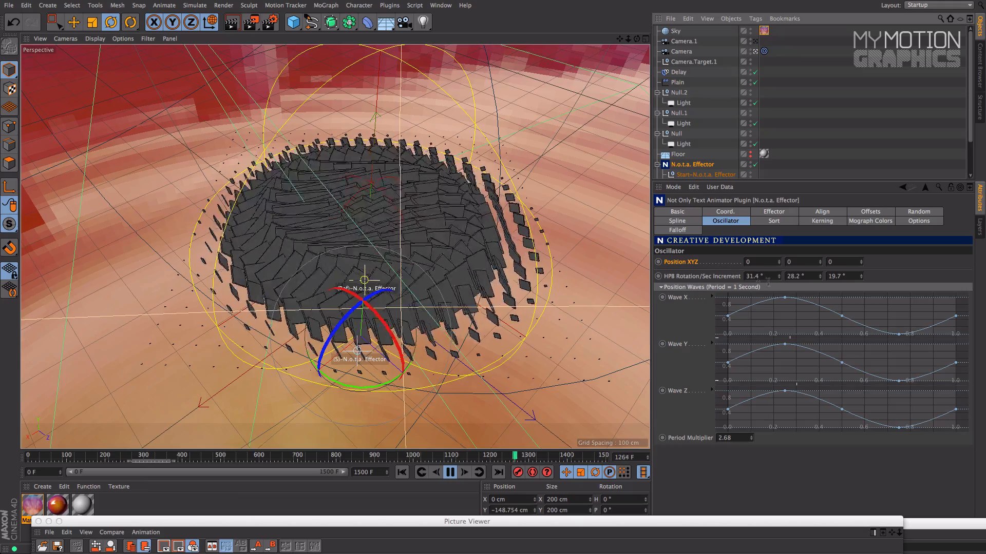
left_click_drag(821, 263, 776, 260)
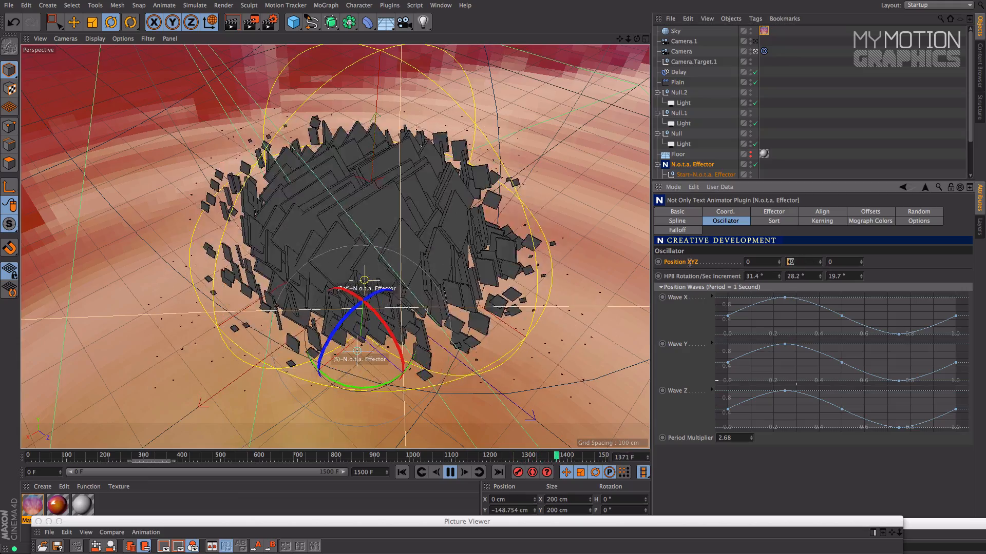
type("5")
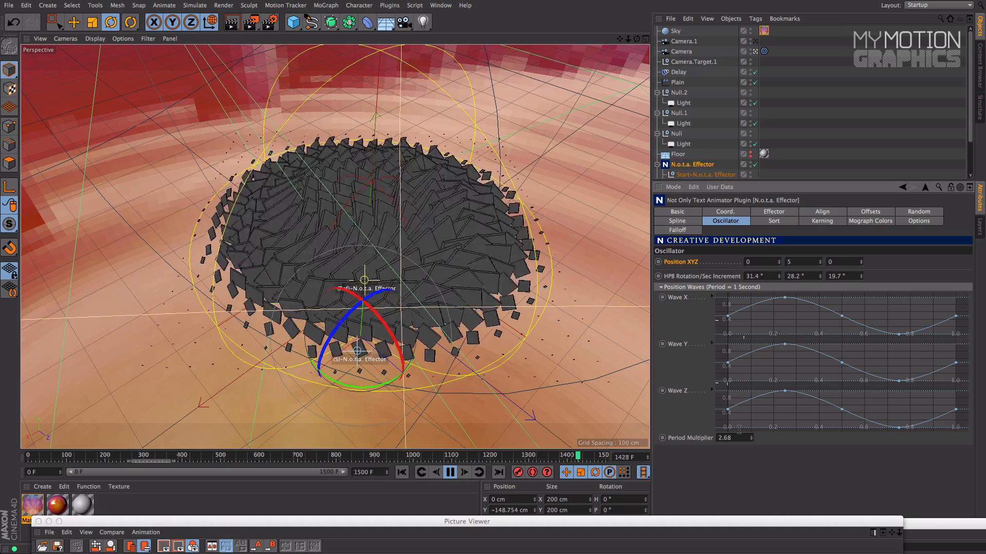
left_click_drag(751, 438, 752, 441)
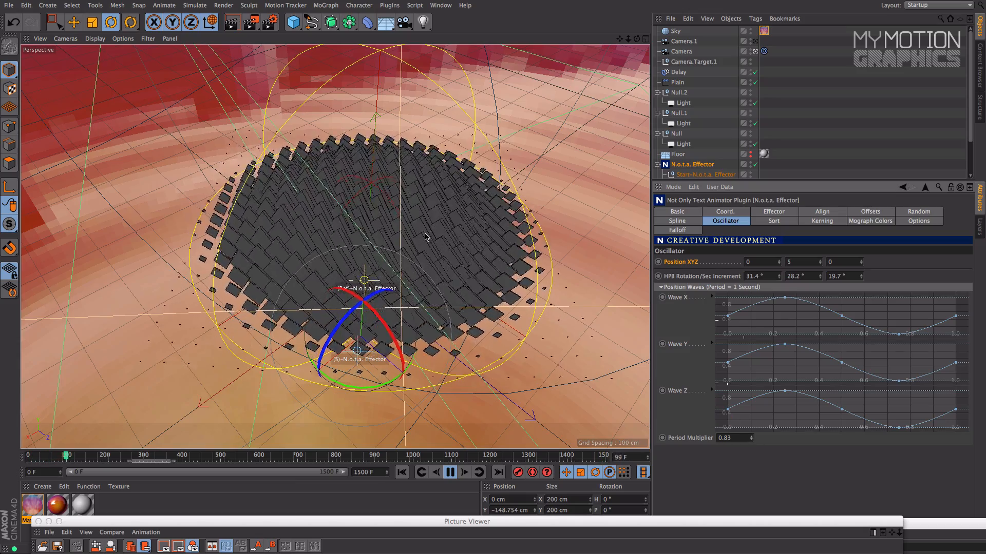
- Stop the playback and switch to the open puppet.c4d scene
left_click_drag(416, 248, 373, 220, "alt")
left_click(450, 472)
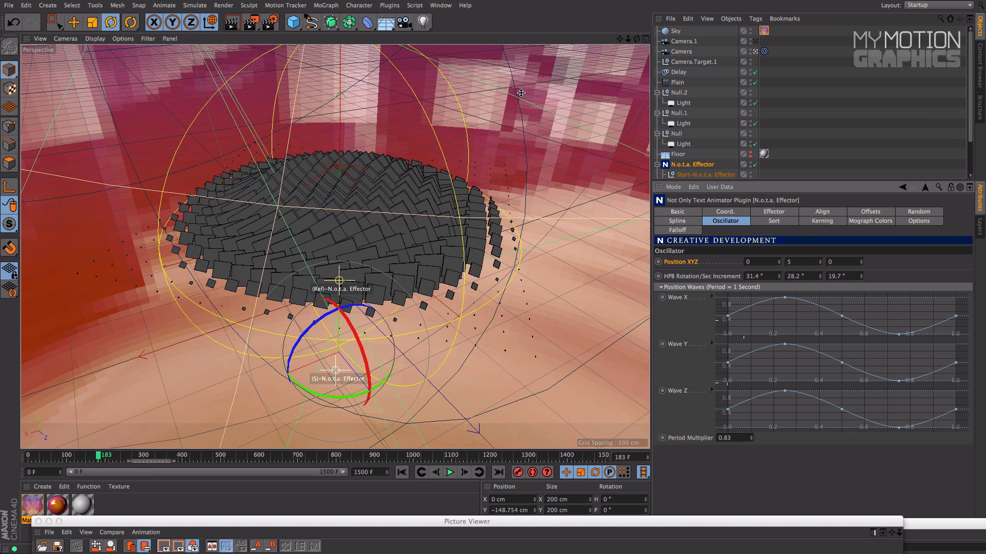
left_click(440, 5)
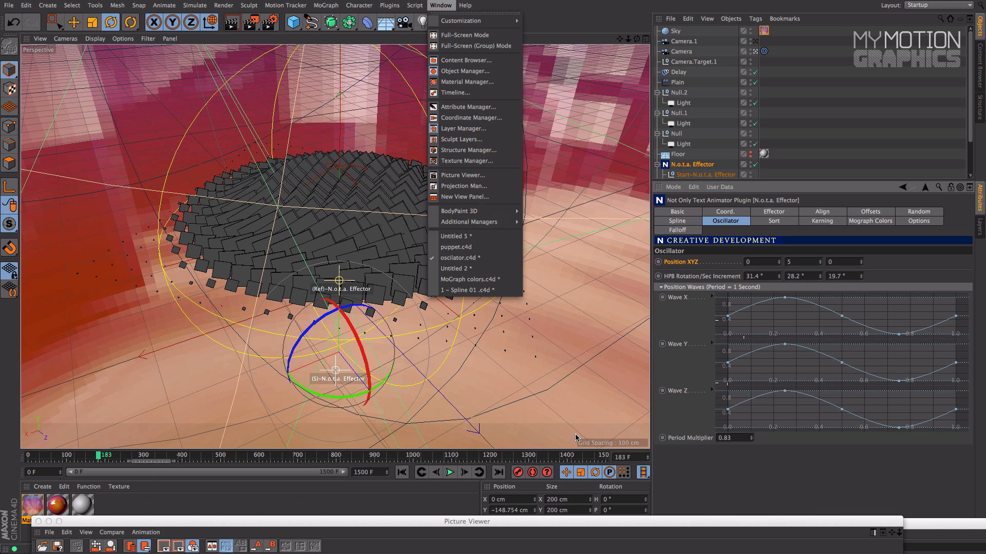
left_click(484, 247)
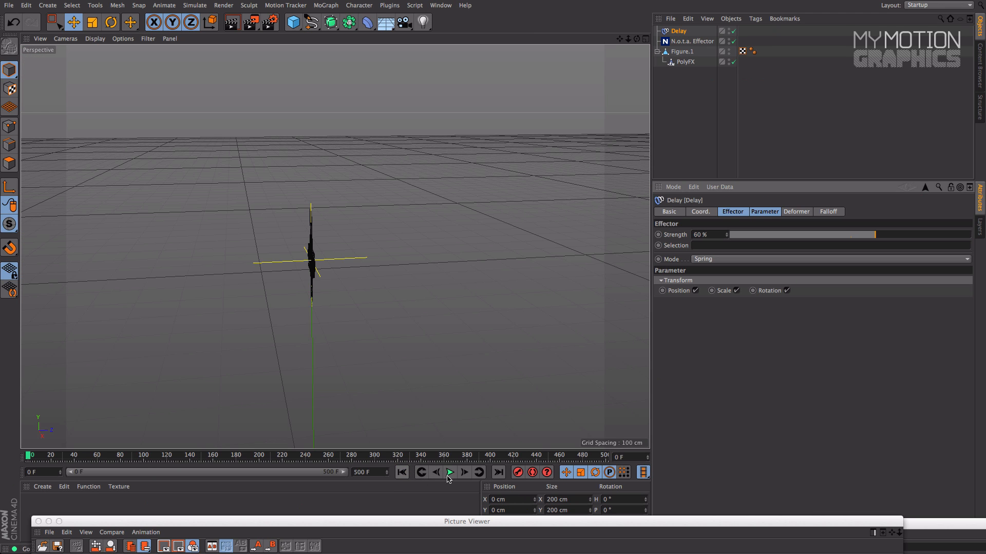
- Disable the Delay and N.o.t.a. effectors, bring the whole Figure.1 puppet into view and clear the selection
left_click_drag(636, 39, 669, 47)
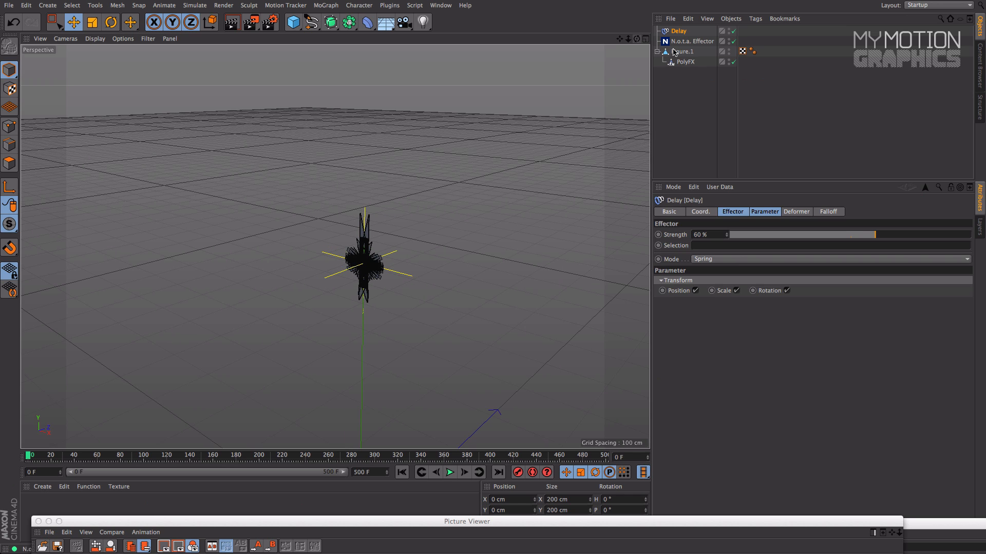
left_click(674, 51)
left_click(734, 41)
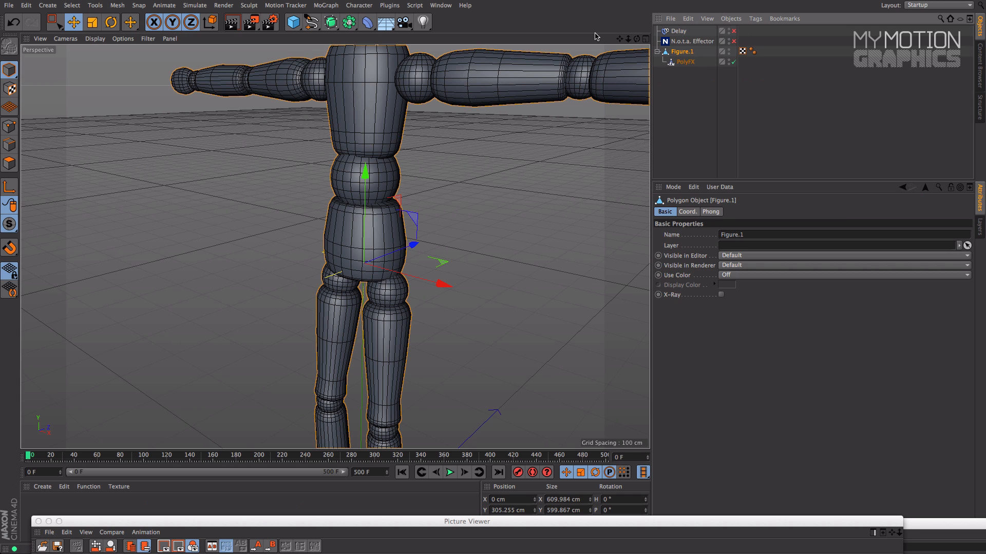
left_click_drag(627, 40, 626, 40)
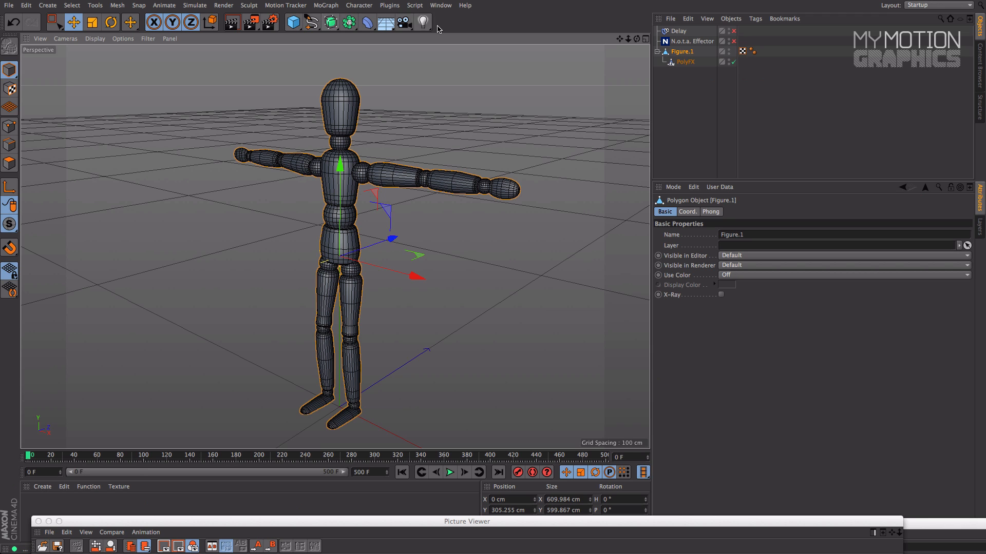
left_click_drag(422, 22, 425, 43)
left_click_drag(293, 22, 567, 308)
left_click(594, 285)
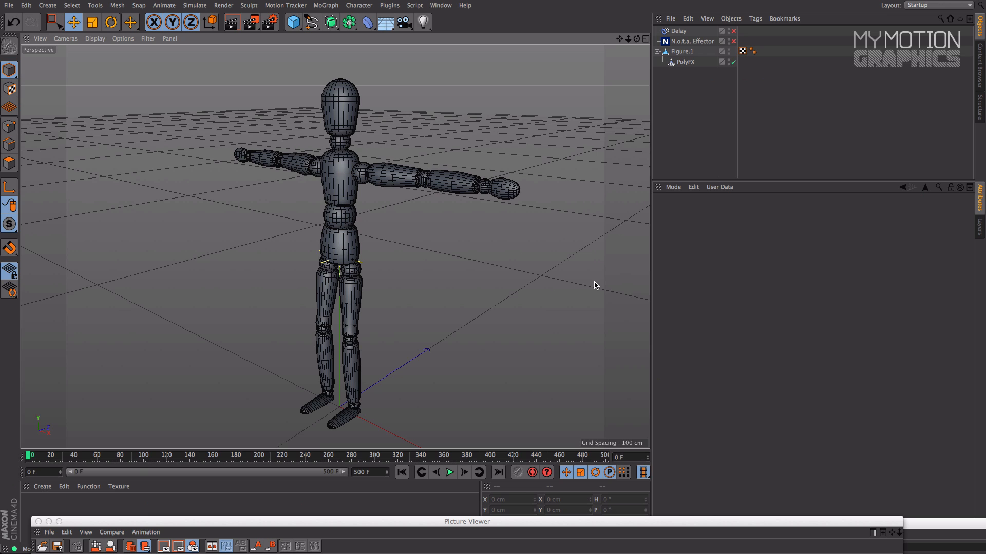
- Inspect the N.o.t.a. Effector and the Figure.1 object, and examine which effectors are assigned to its PolyFX object
left_click(690, 43)
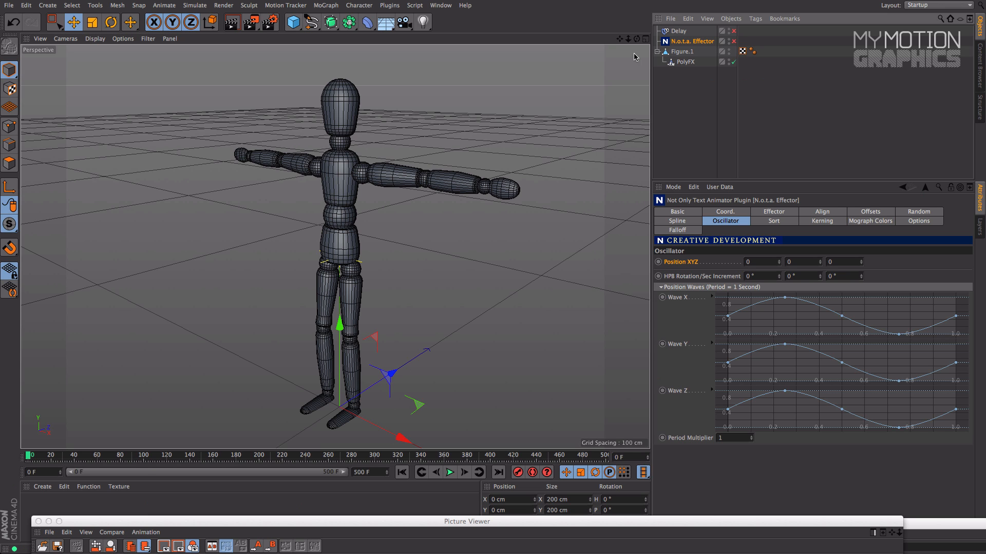
left_click(676, 64)
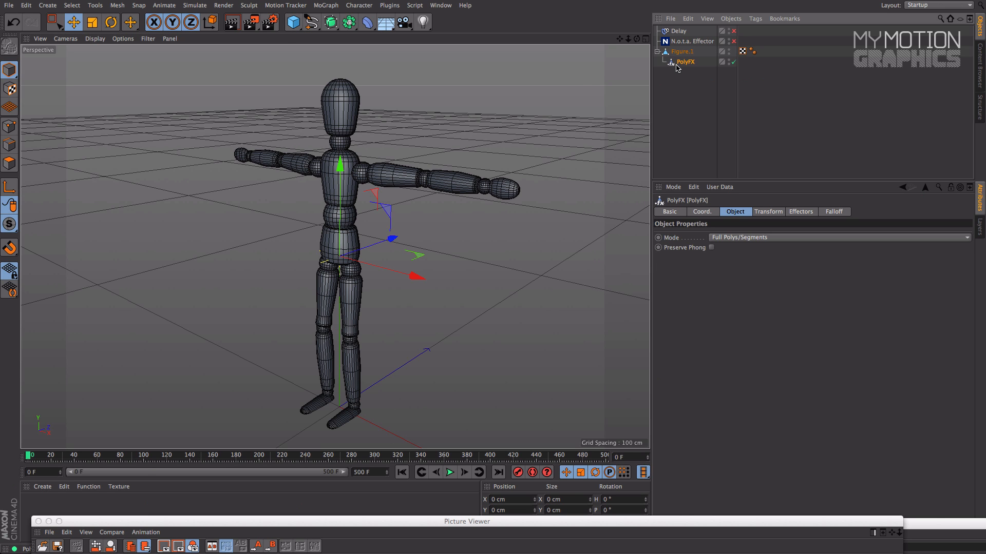
left_click(679, 52)
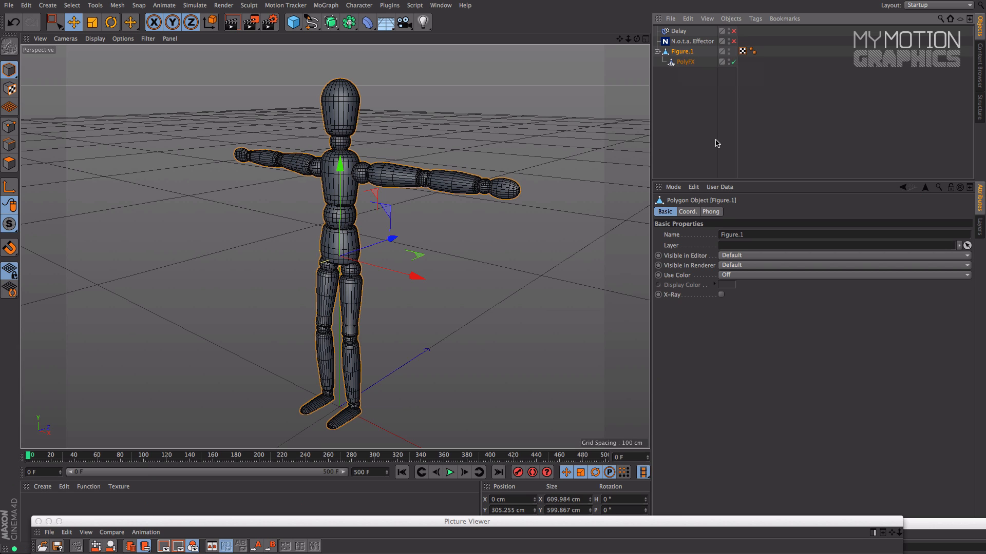
left_click(689, 65)
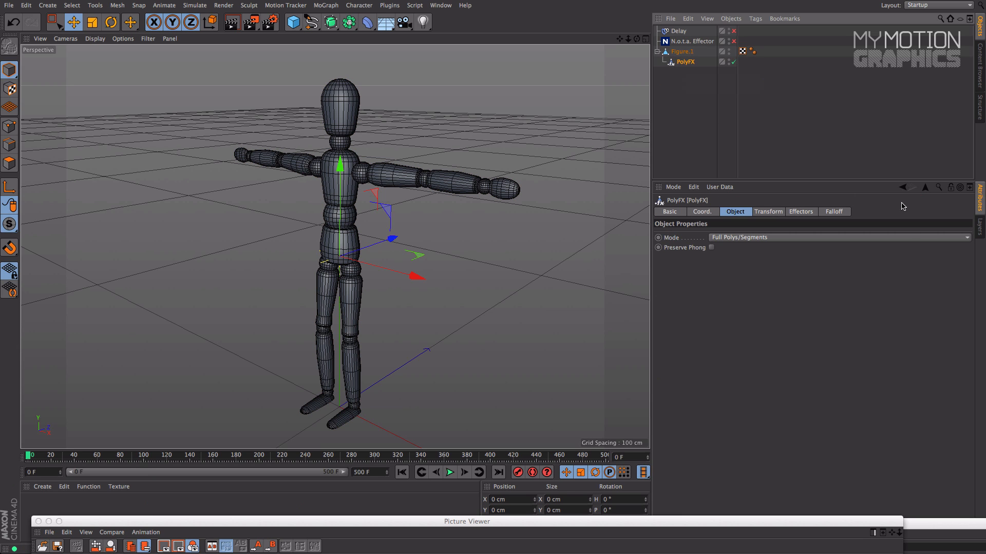
left_click(806, 213)
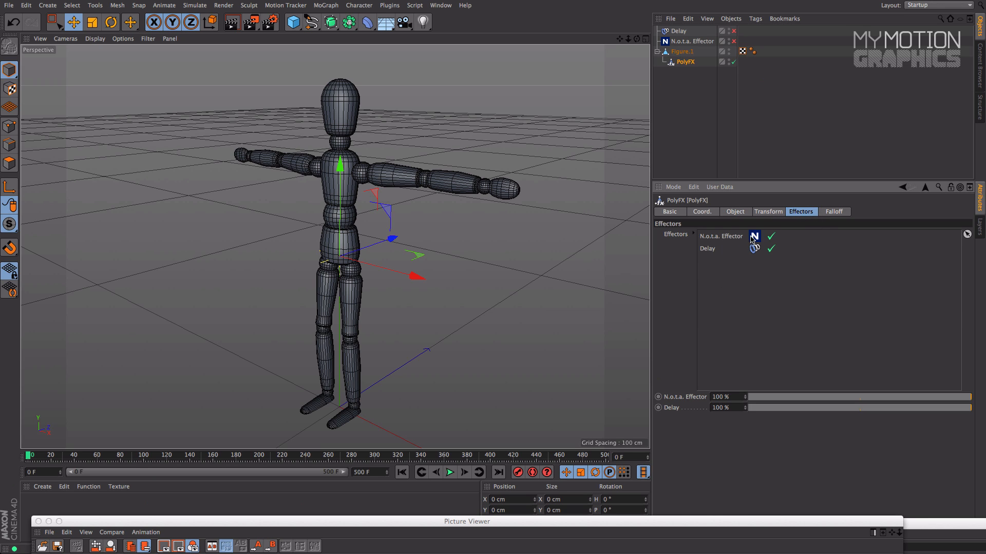
- Enable the N.o.t.a. Effector, play the puppet animation and display the effector's main timing settings
left_click(734, 41)
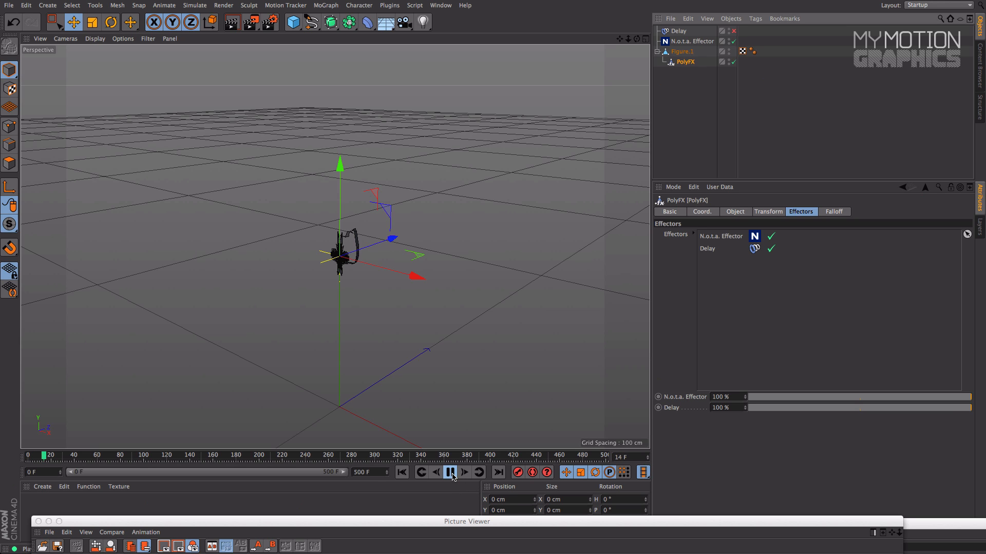
left_click(702, 42)
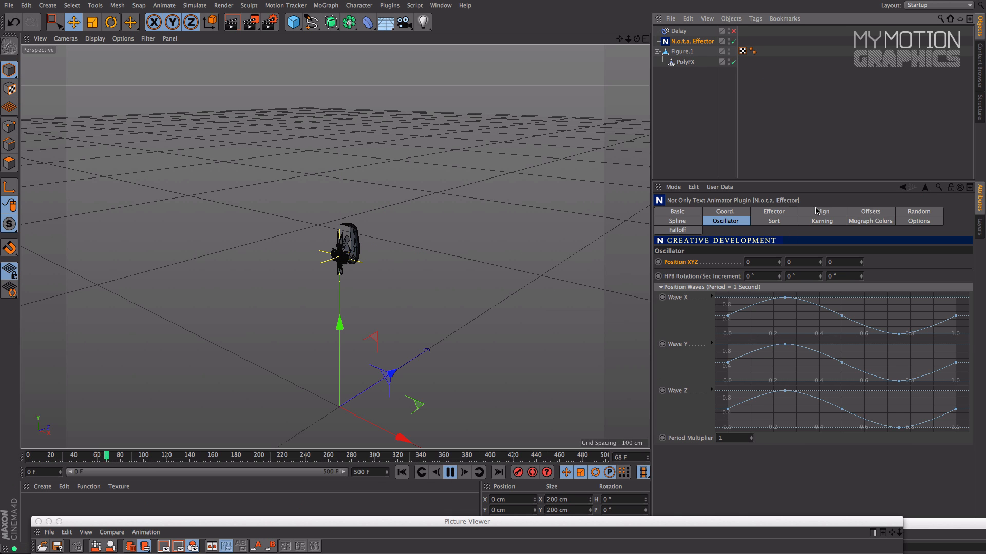
left_click(761, 213)
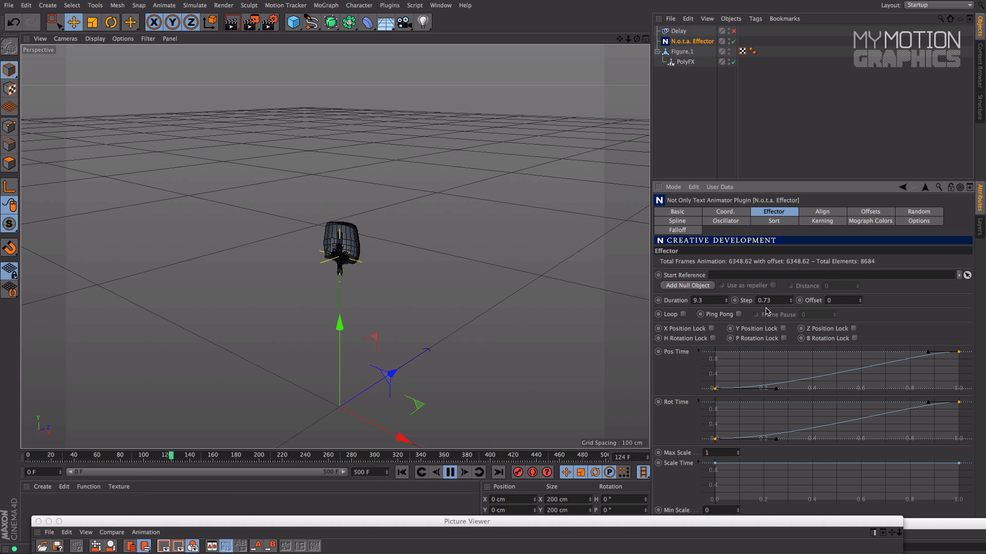
left_click_drag(636, 39, 439, 418)
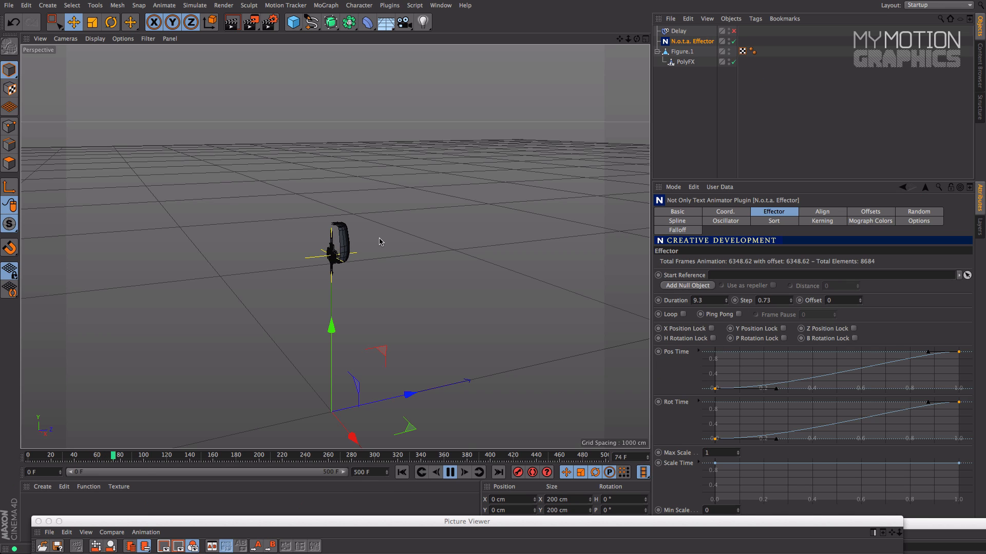
- Set the N.o.t.a. Effector's Duration to 6.5 and Step to 0.46
left_click(709, 300)
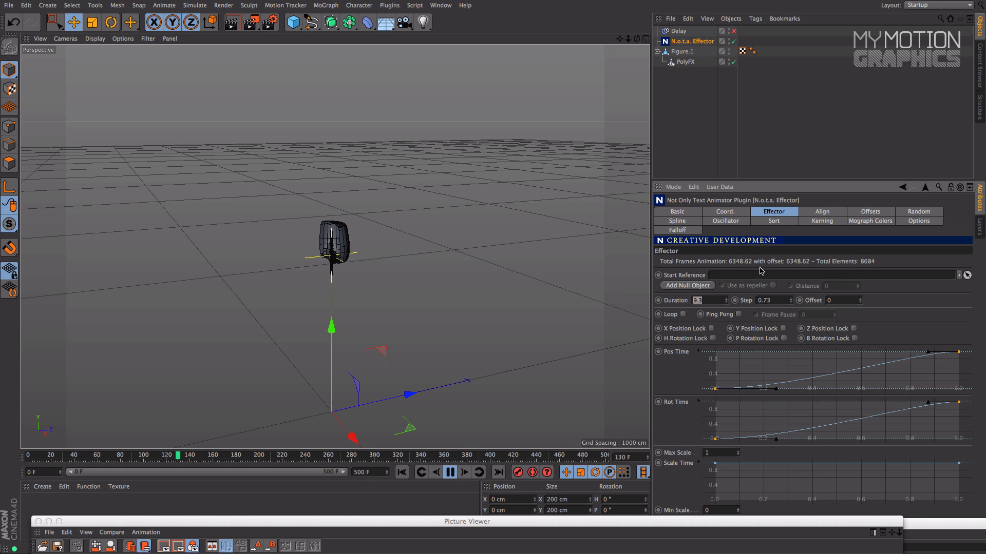
left_click_drag(791, 301, 791, 316)
left_click(726, 298)
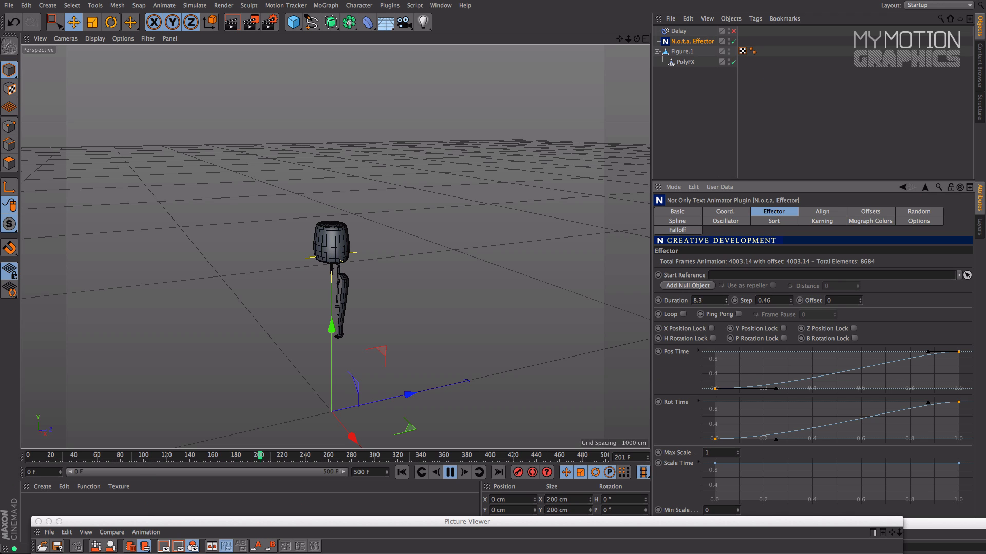
- Set the project length to 1000 frames and extend the preview range to cover it
left_click(370, 473)
type("1000")
key("Return")
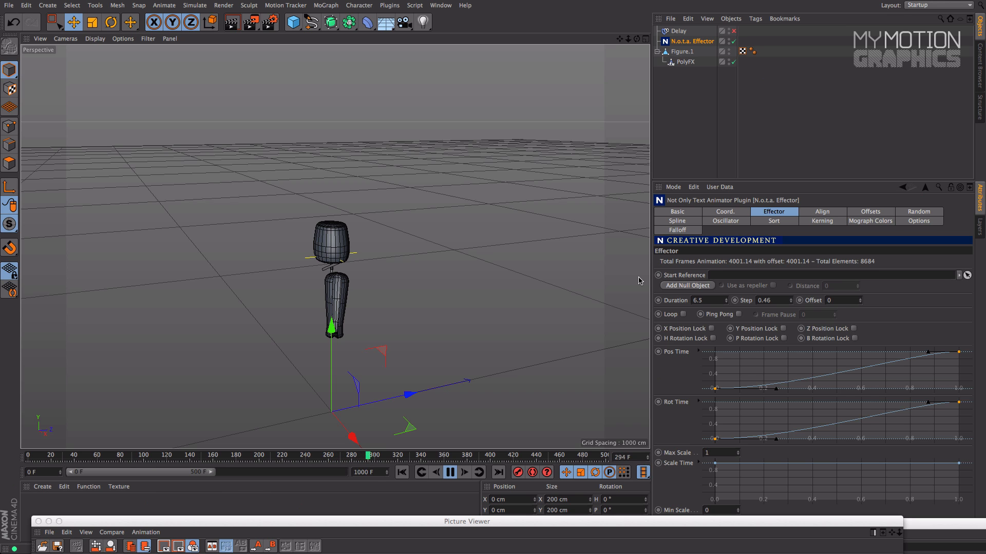
double_click(242, 475)
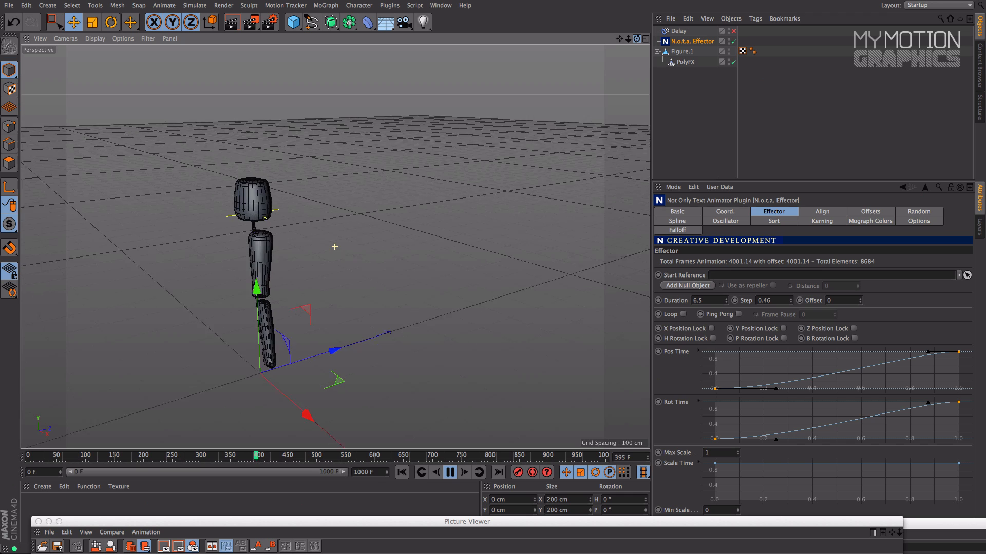
- Add a null as the N.o.t.a. Effector's Start Reference and move it beside the figure, raised to about Y 299 cm
left_click(682, 52)
left_click(690, 42)
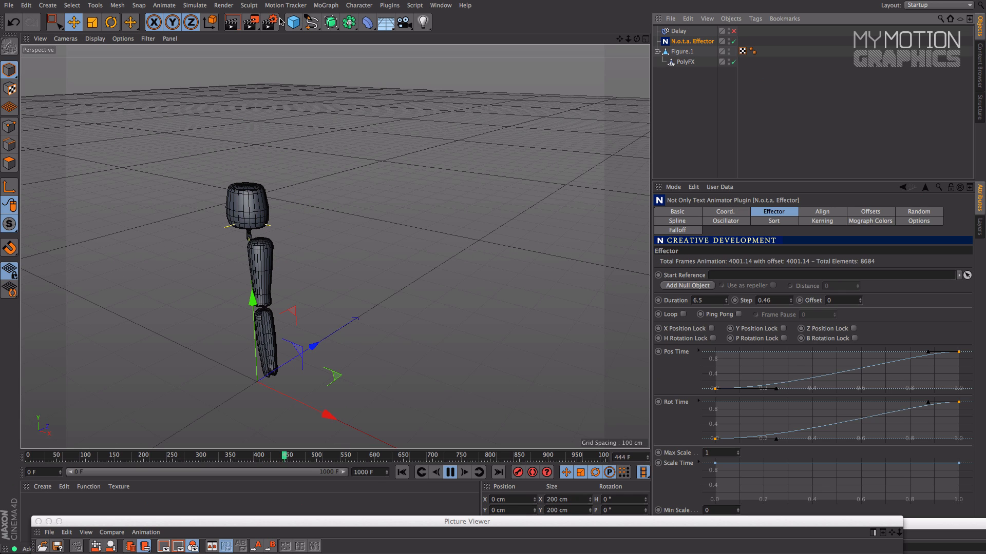
left_click(683, 286)
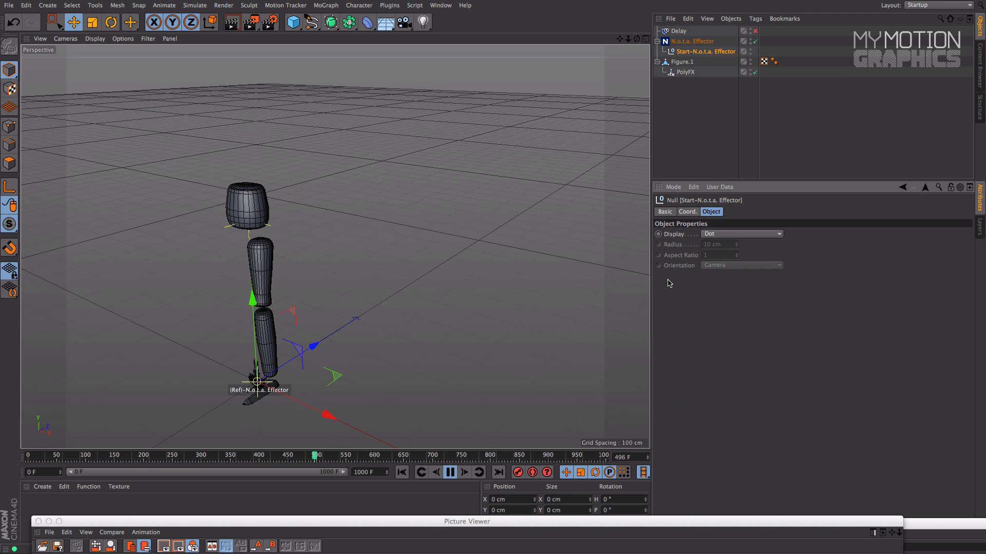
left_click(706, 52)
left_click(693, 41)
left_click(706, 51)
left_click_drag(252, 300, 147, 130)
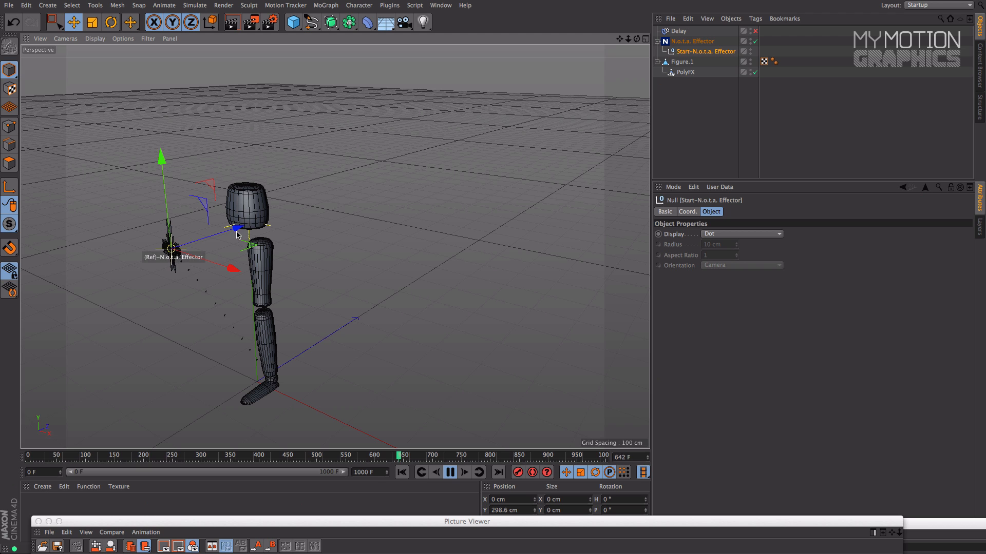
- Set the N.o.t.a. Effector's Duration to 5.7 and Step to 0.44
left_click_drag(627, 43, 621, 40)
left_click(691, 45)
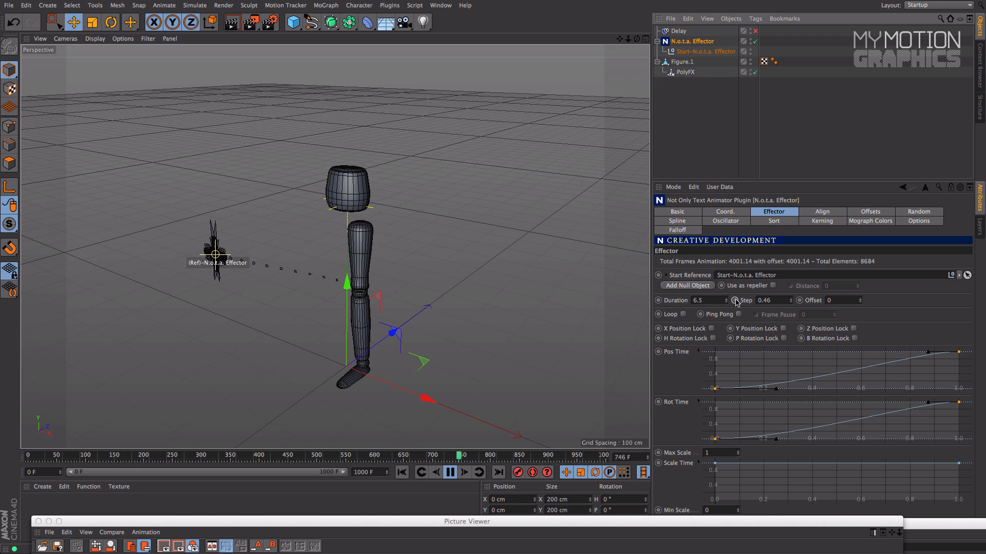
left_click_drag(727, 303, 726, 313)
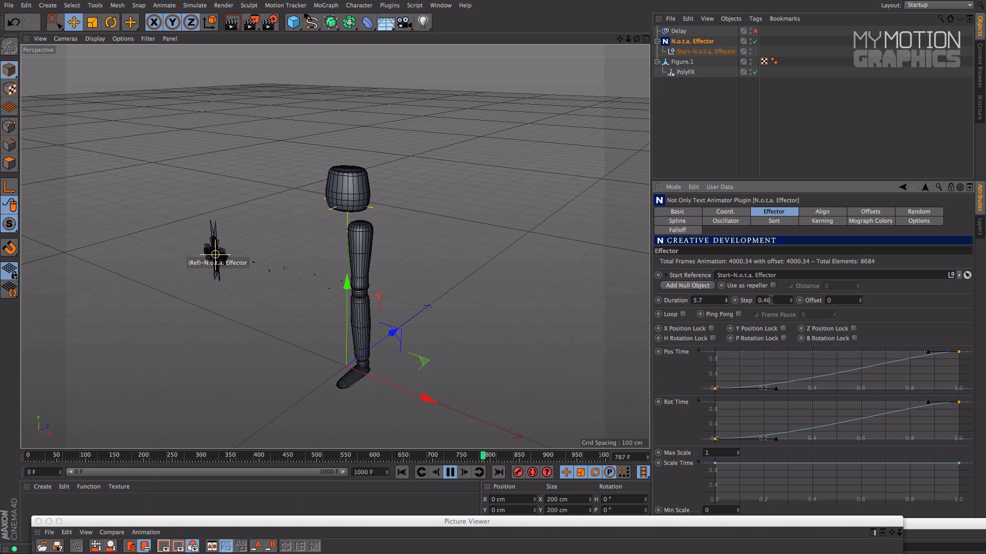
left_click_drag(790, 300, 792, 303)
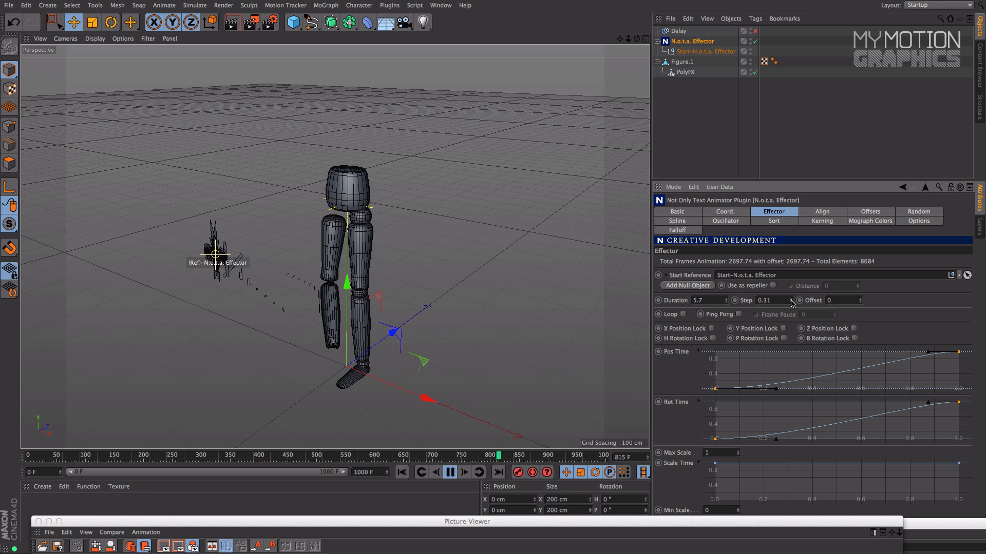
left_click_drag(792, 302, 792, 301)
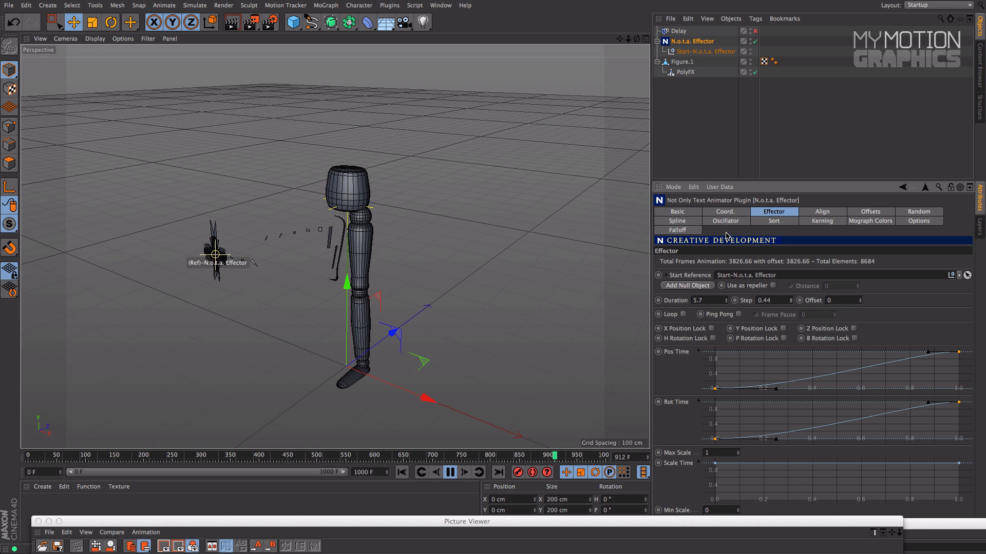
- Extend the project length and preview range to 5000 frames and move the playhead to a late stage of the puppet's assembly
left_click_drag(628, 40, 611, 47)
left_click_drag(376, 472, 334, 469)
type("5000")
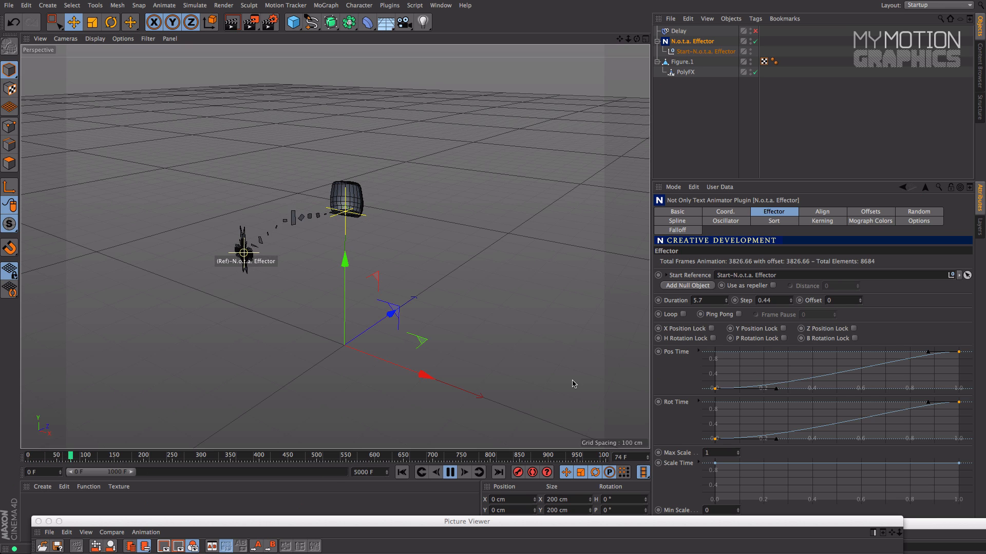
key("Return")
left_click_drag(301, 455, 369, 451)
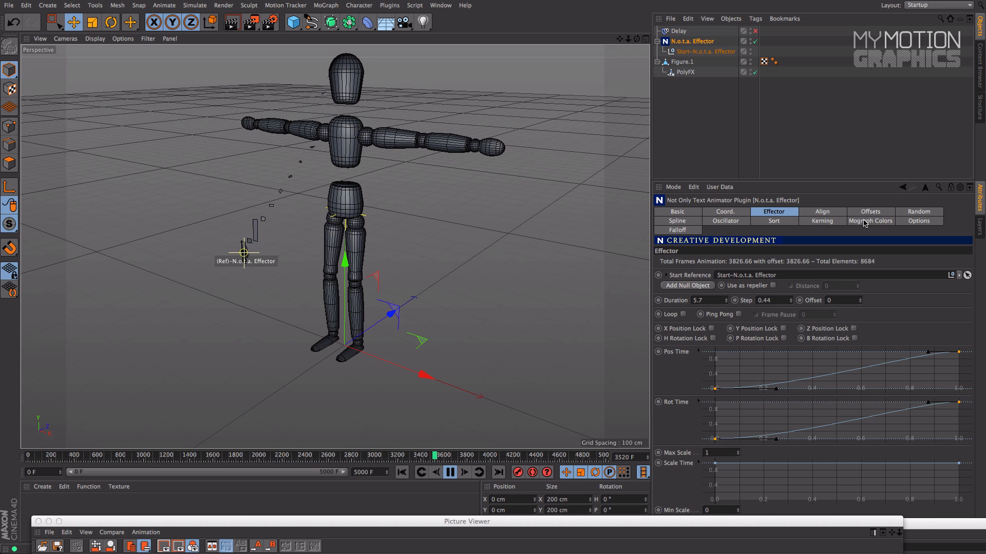
- Add a sorting reference null, raise it to about Y 460 cm in the figure's chest, and scrub the timeline to check the build order
left_click(774, 221)
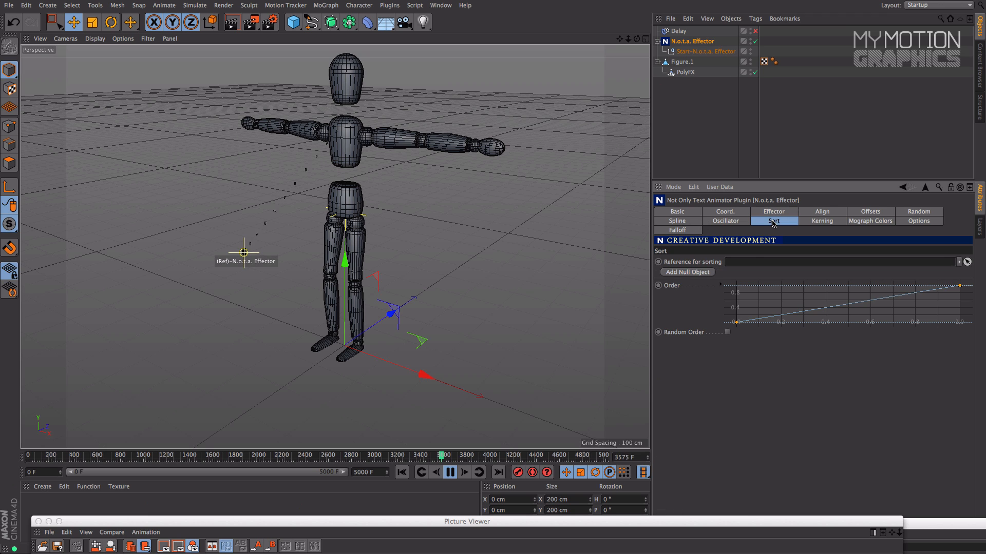
left_click(688, 273)
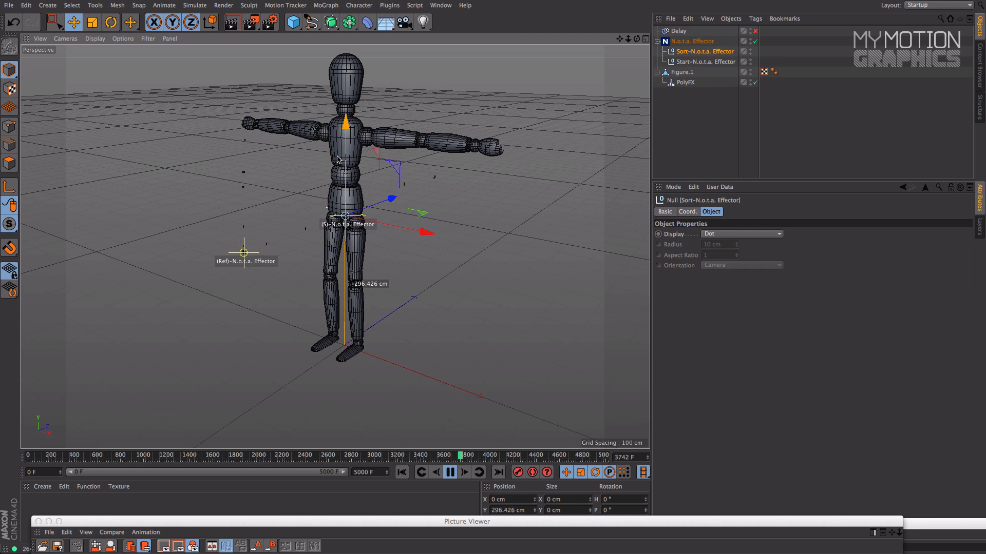
left_click_drag(464, 456, 92, 465)
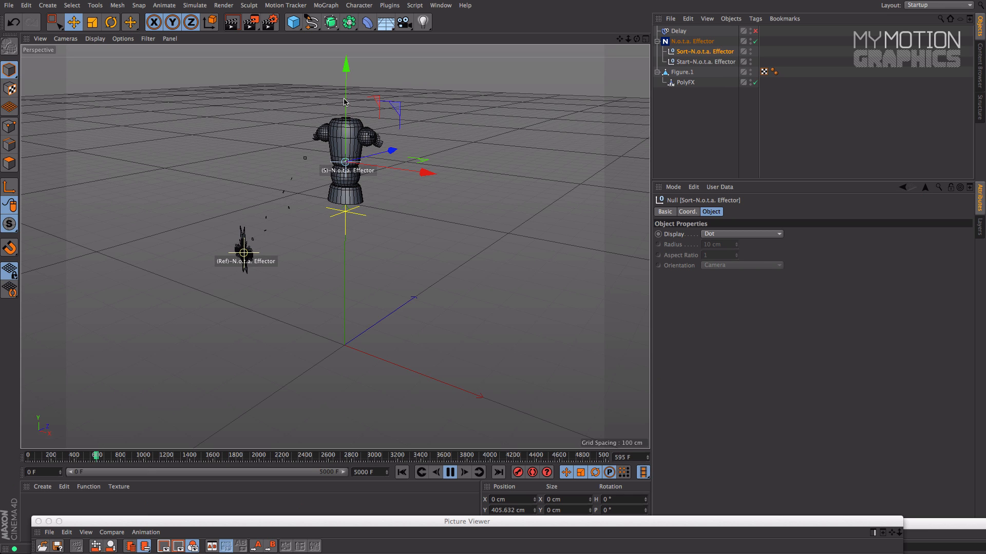
left_click_drag(103, 456, 190, 455)
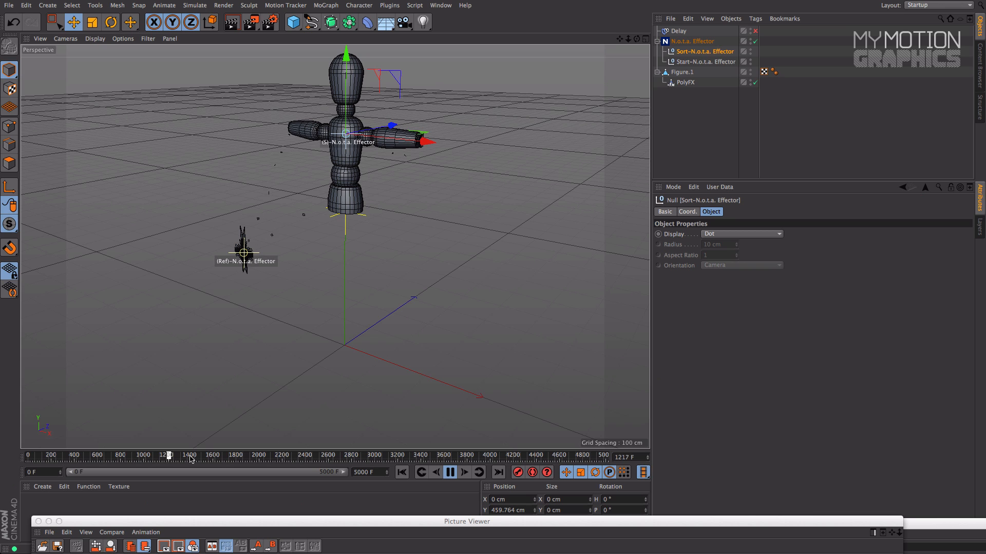
- Set the N.o.t.a. Effector's random offset to 179.5 in X, 0 in Y and 200 in Z
left_click(692, 42)
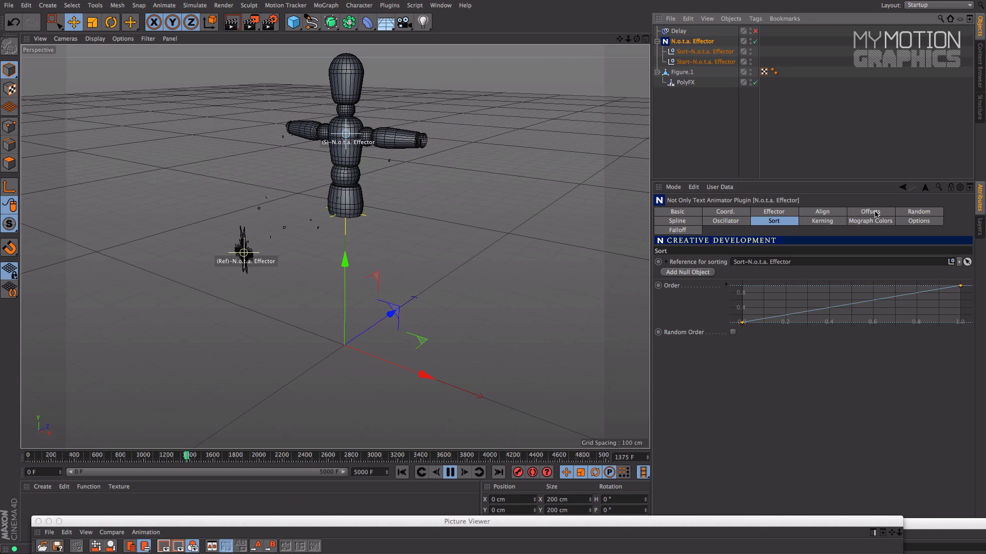
left_click(723, 214)
left_click(780, 213)
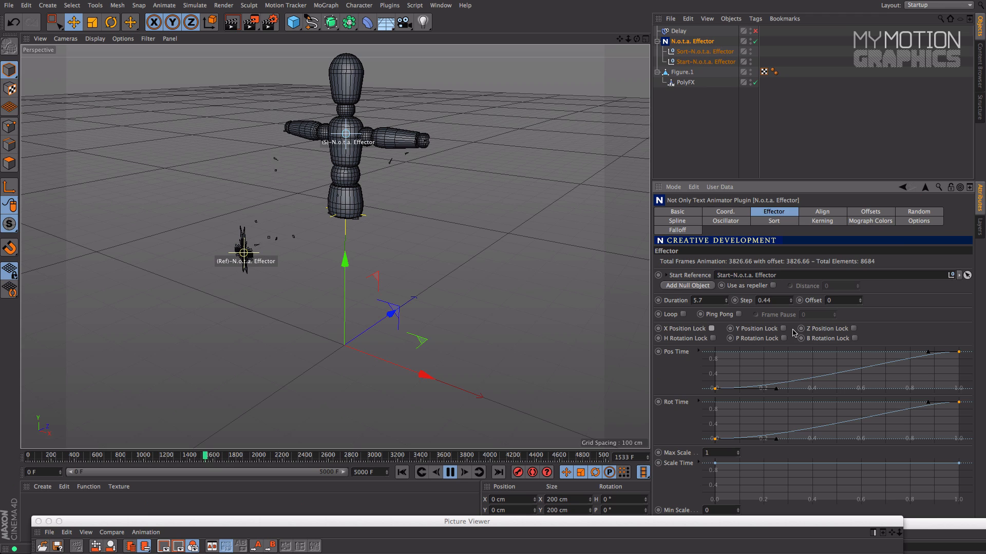
left_click(911, 214)
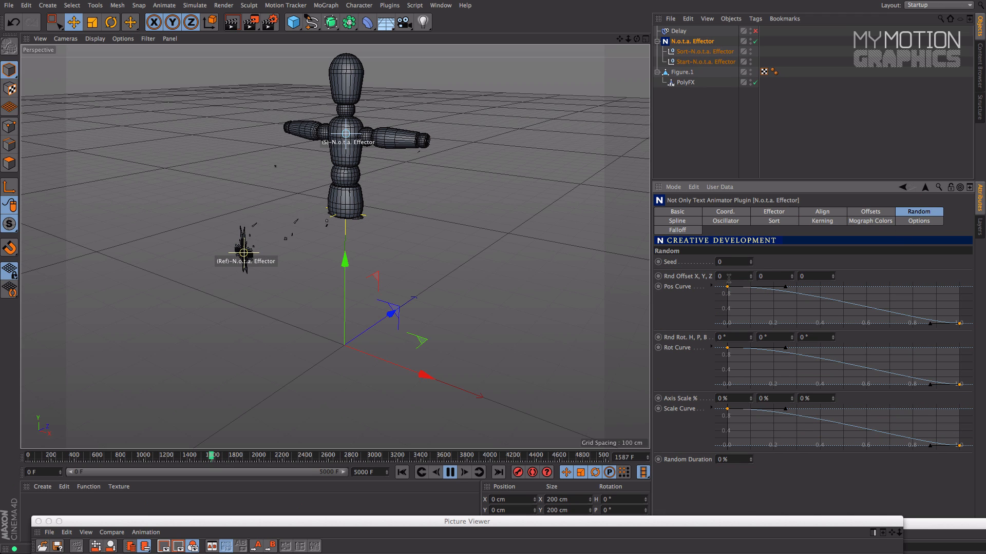
left_click_drag(750, 278, 794, 303)
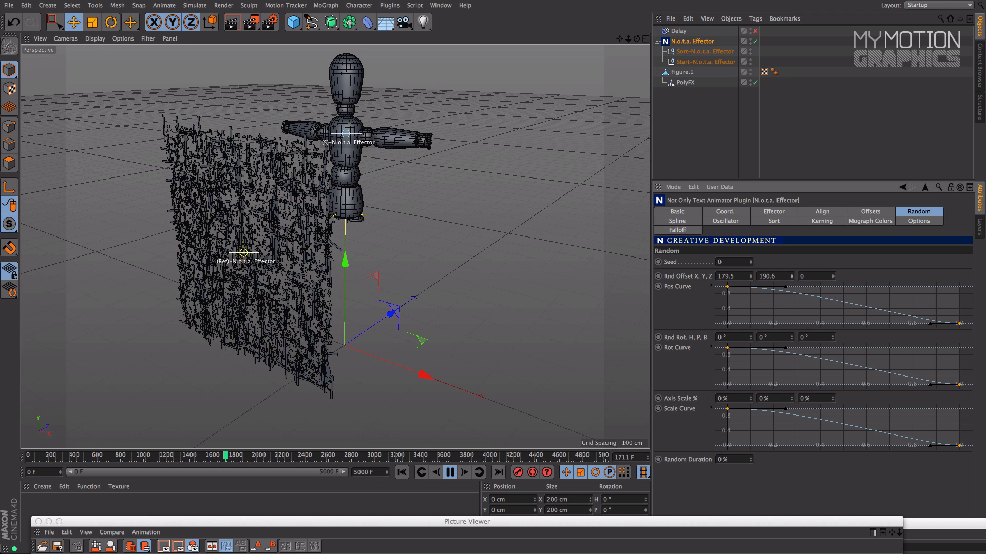
double_click(773, 276)
type("0")
key("Return")
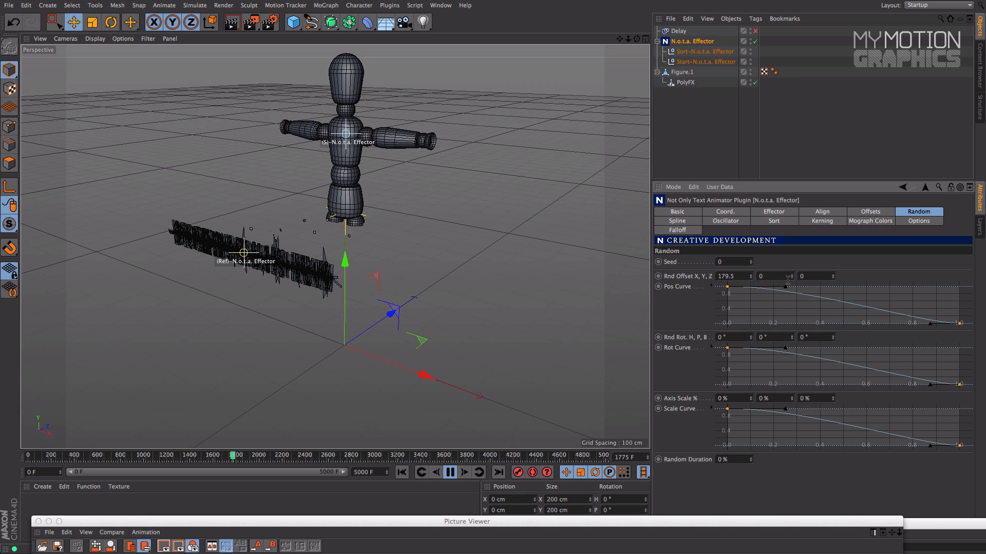
type("200")
key("Return")
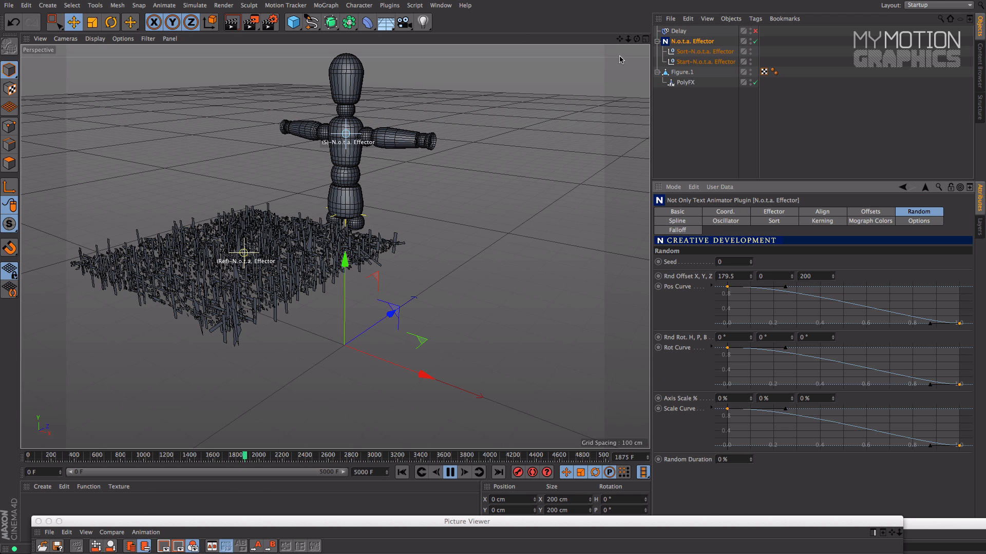
- Move the start reference null beneath the figure, to about X 97 cm and Y 82 cm
left_click_drag(632, 44, 629, 41)
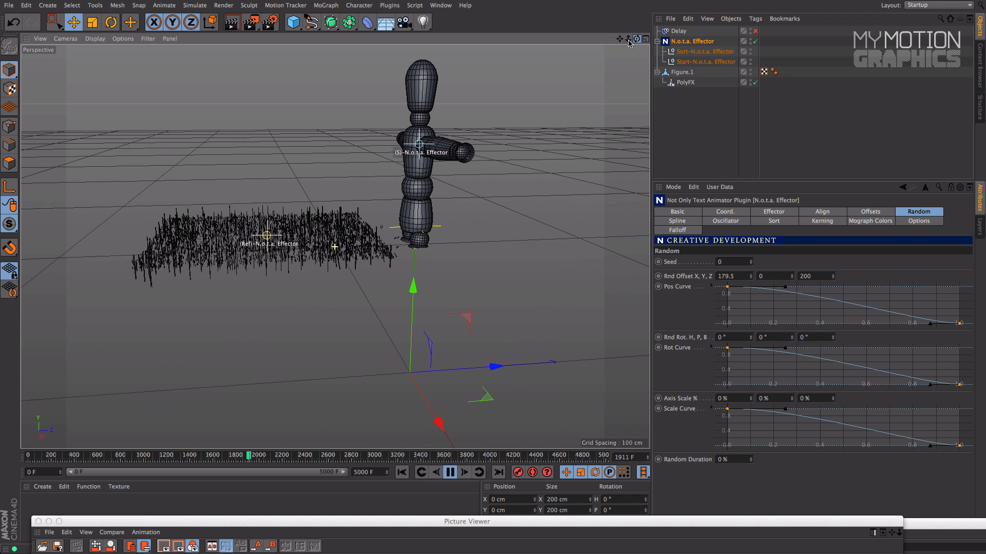
left_click(690, 52)
left_click(680, 72)
left_click(706, 62)
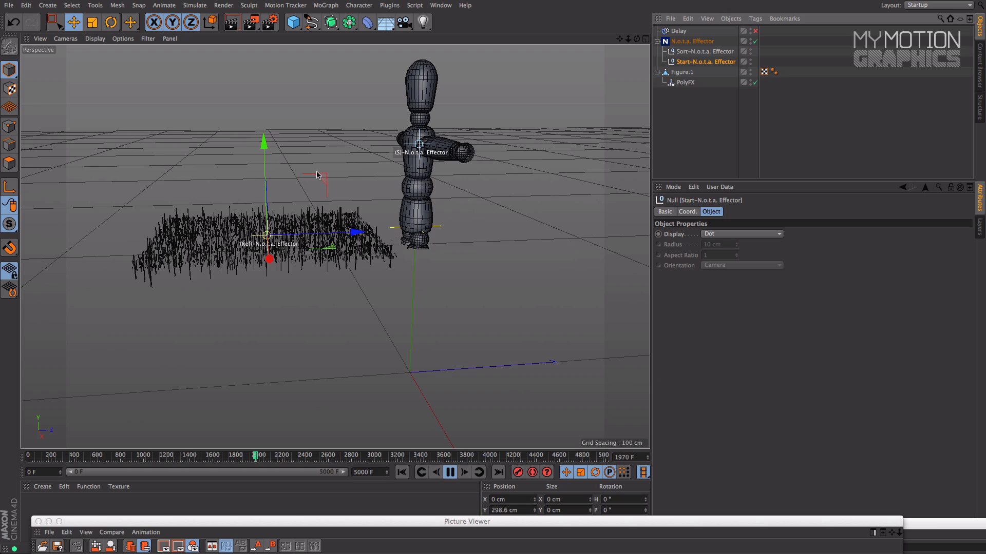
left_click_drag(324, 184, 468, 305)
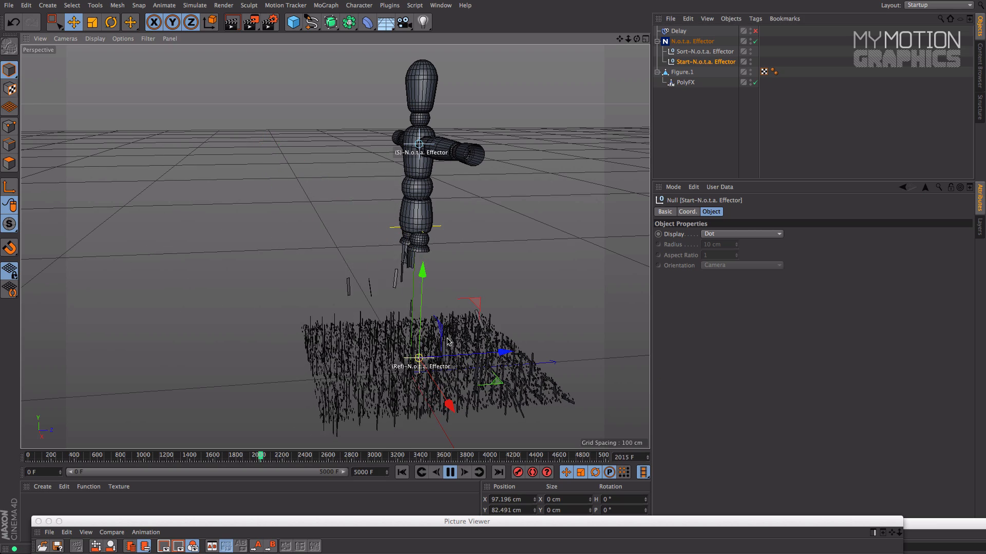
- Move the start reference null beneath the figure to about X 35 cm and Y 55 cm
left_click_drag(637, 39, 465, 275)
left_click_drag(441, 353, 412, 358)
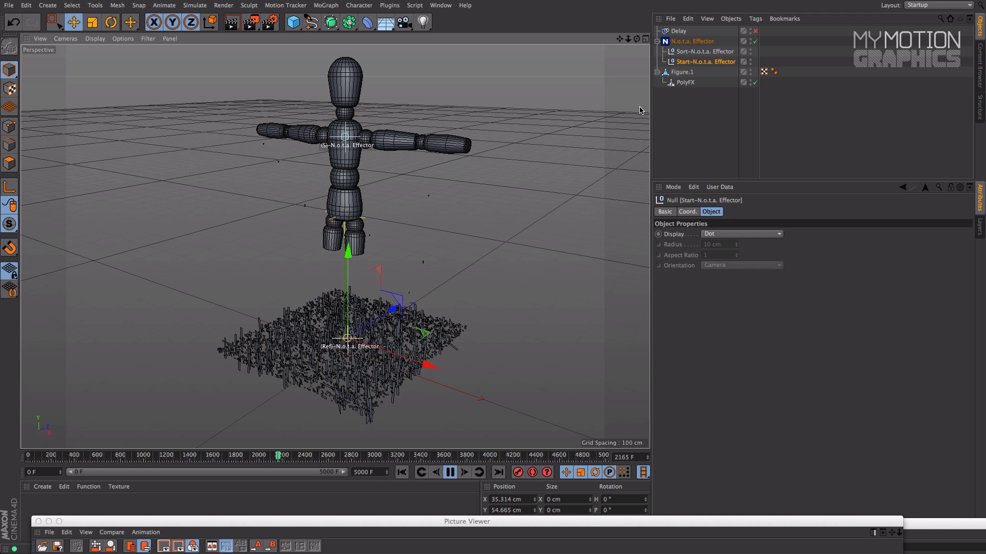
left_click_drag(637, 41, 335, 247)
left_click_drag(628, 39, 427, 113)
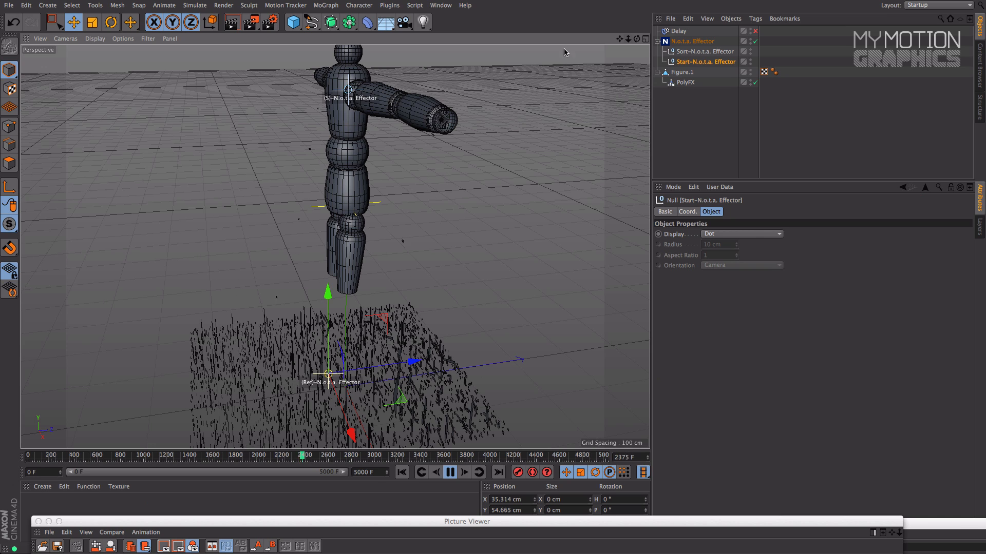
left_click_drag(631, 42, 353, 176)
left_click_drag(636, 39, 501, 97)
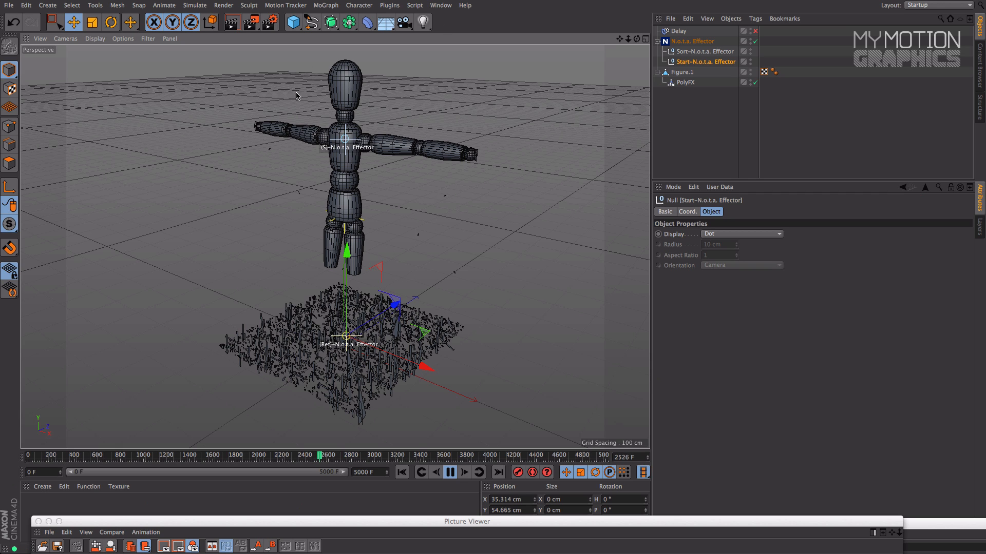
- Check the N.o.t.a. Effector's MoGraph color and random settings, and scrub the puppet's assembly between a late and an earlier stage
left_click(700, 41)
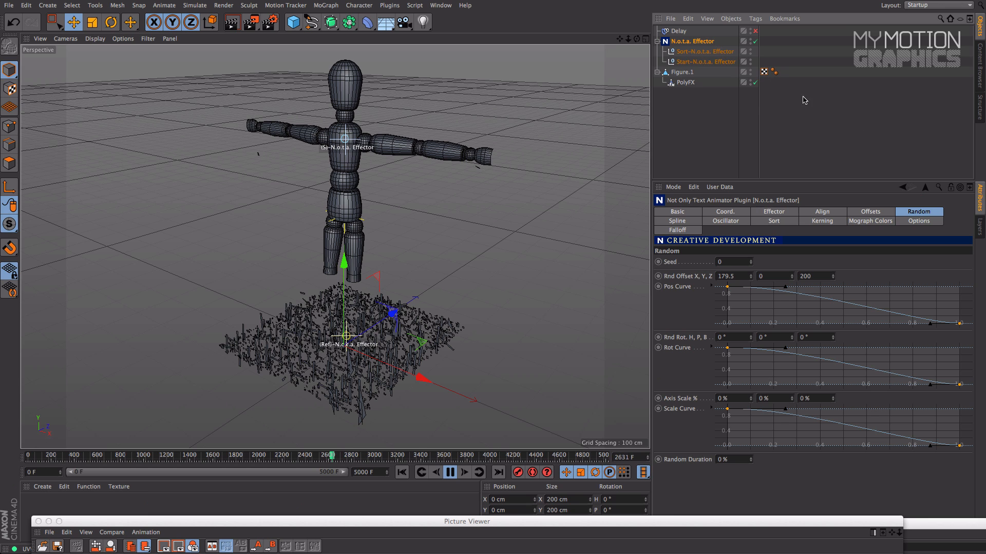
left_click(861, 221)
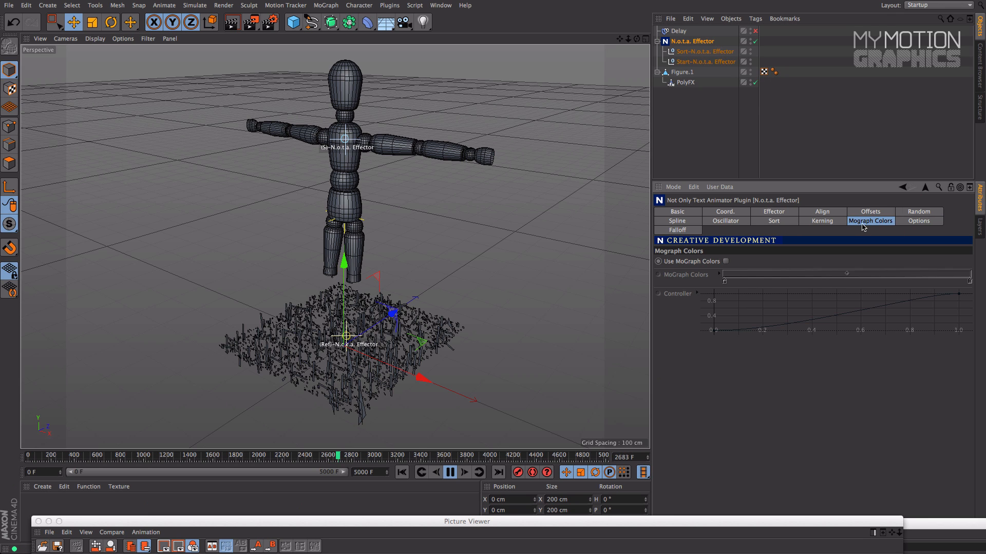
left_click(919, 213)
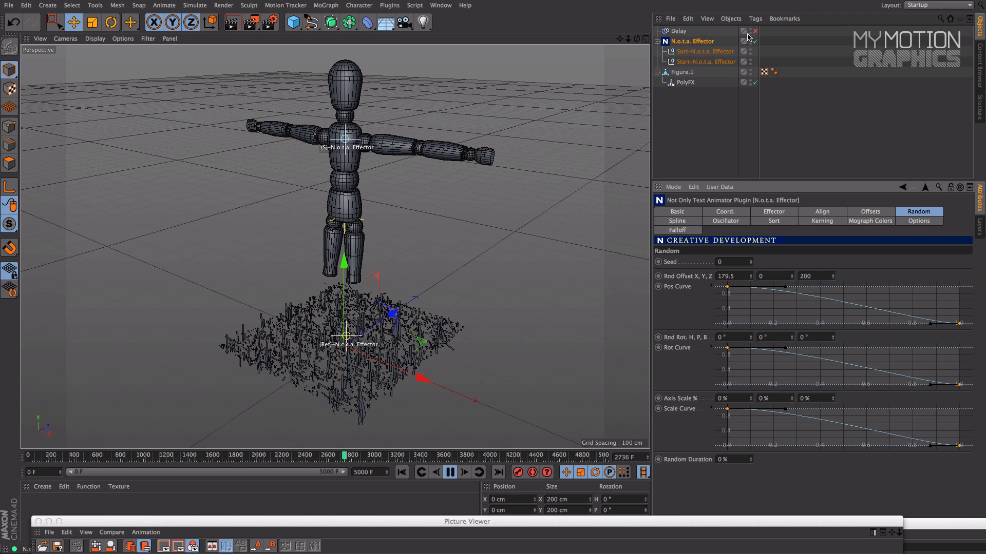
left_click(440, 456)
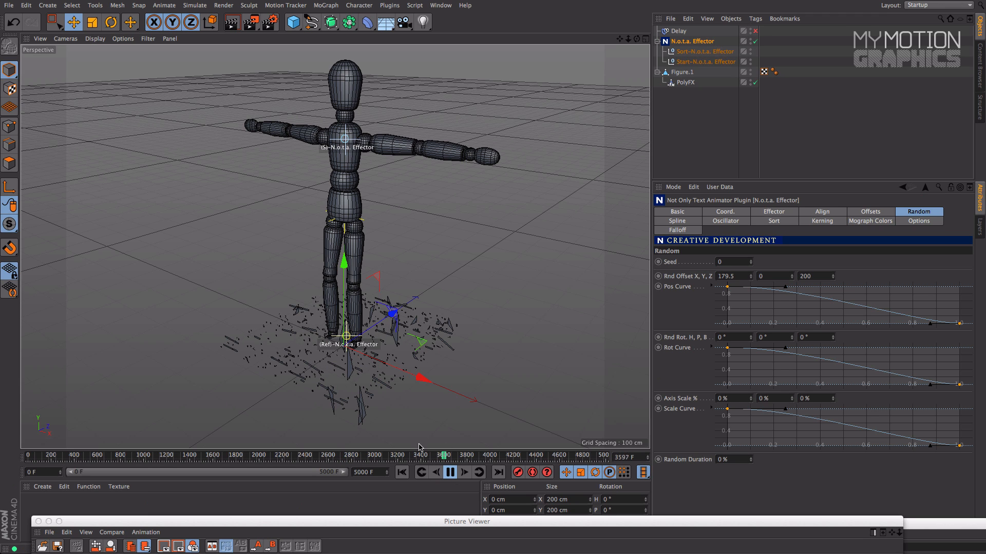
left_click(309, 455)
left_click(221, 455)
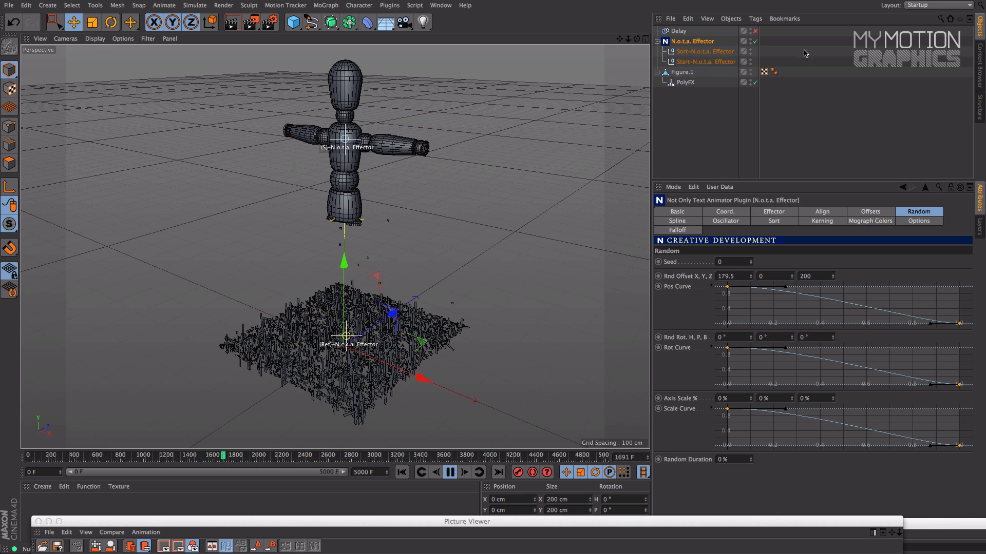
- Enable the Delay effector and set its strength to 35% with the Spring mode
left_click(755, 31)
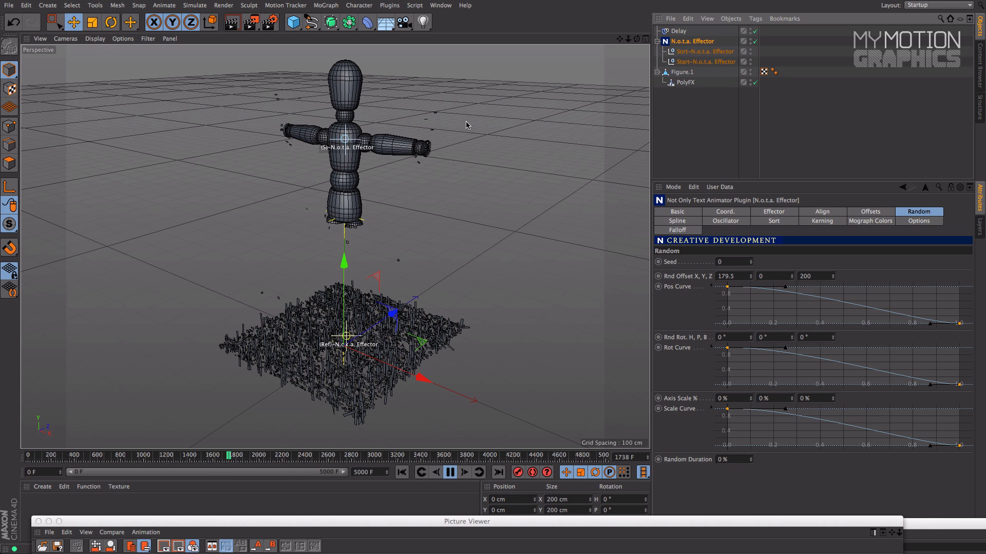
left_click(673, 20)
left_click(678, 31)
left_click(796, 211)
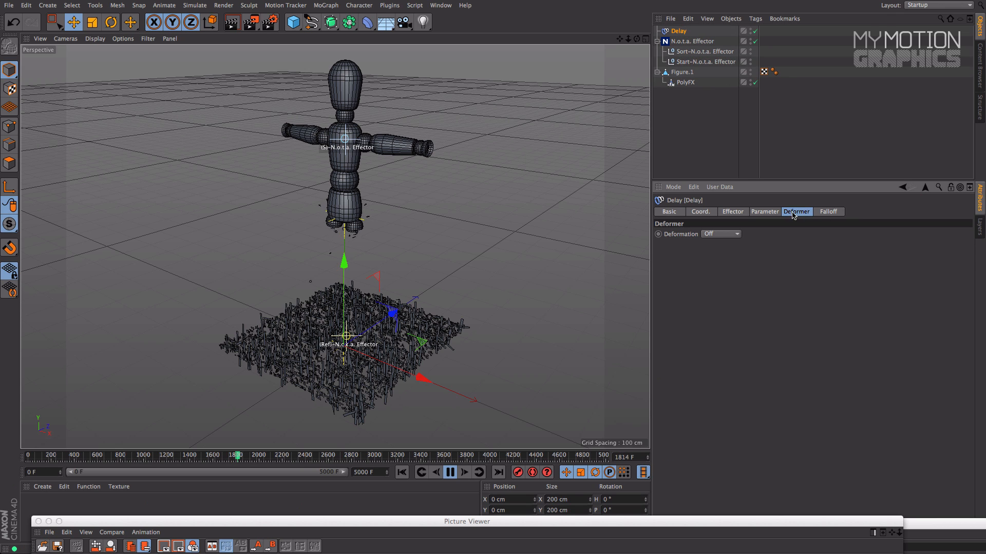
left_click(733, 211)
left_click_drag(861, 239, 824, 240)
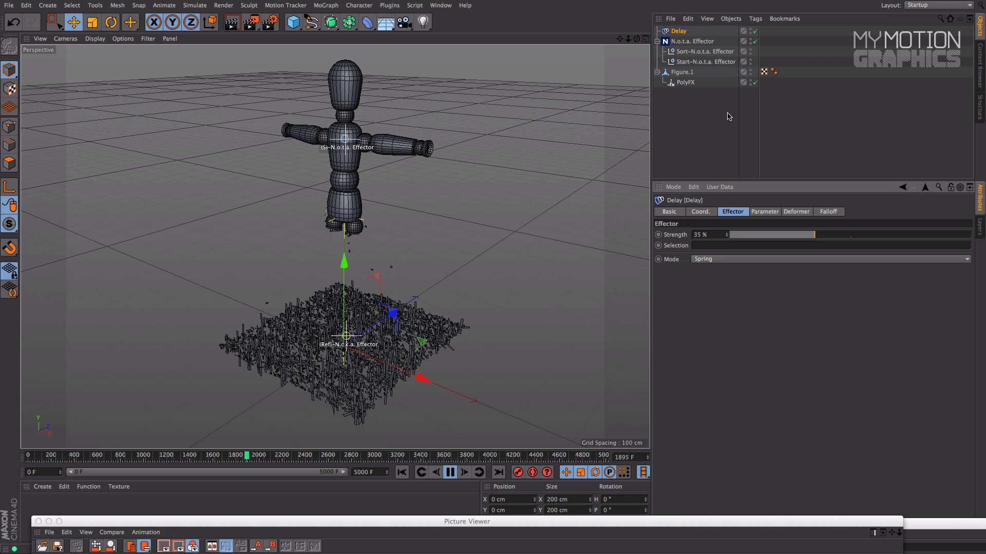
- Set the N.o.t.a. Effector's duration to 33.8
left_click_drag(629, 40, 729, 41)
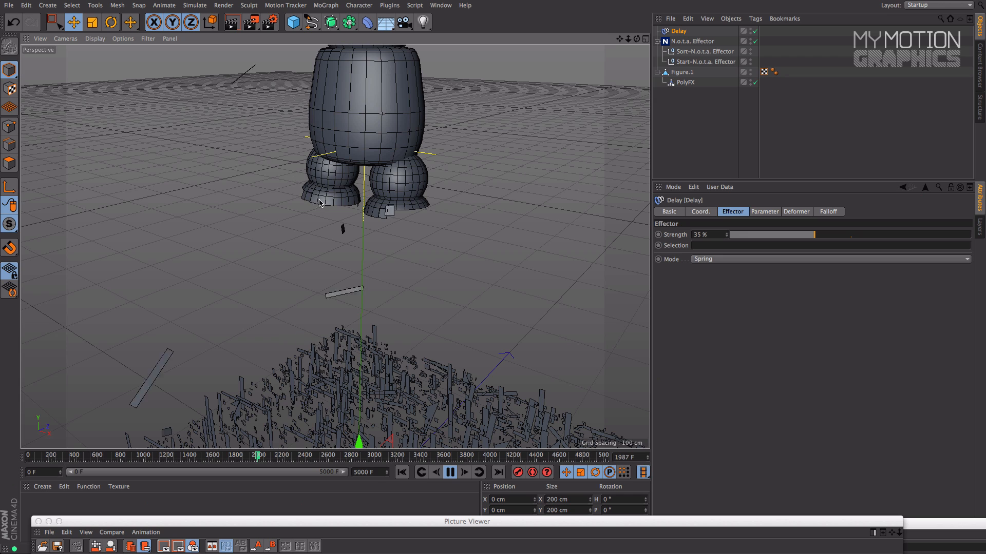
left_click(691, 41)
left_click(776, 212)
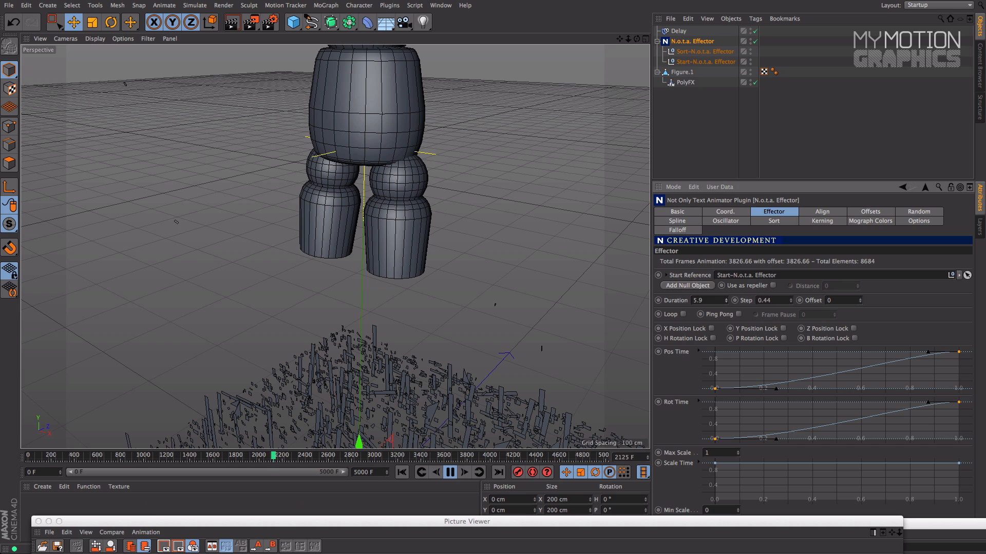
left_click_drag(725, 301, 745, 306)
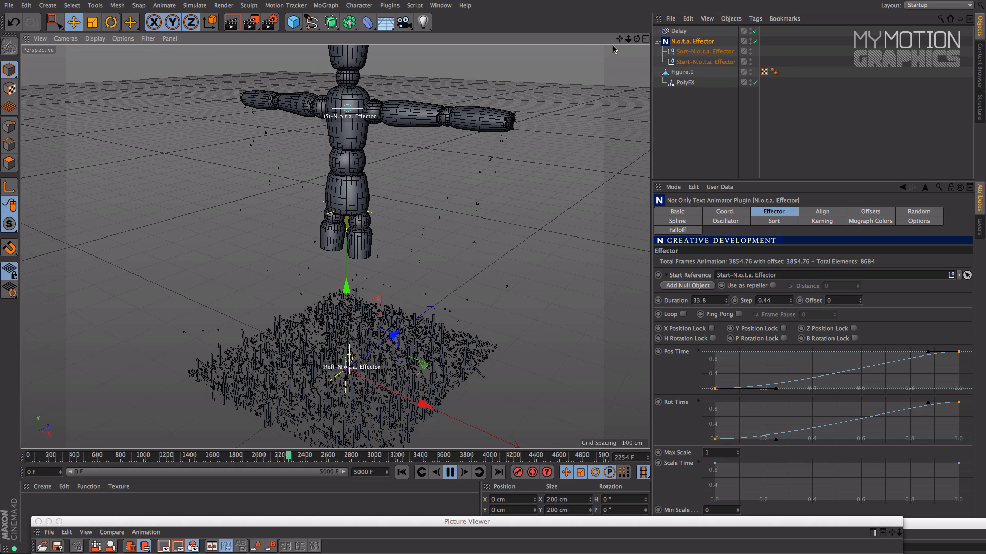
- Set the Delay effector's strength to 53%
left_click(678, 30)
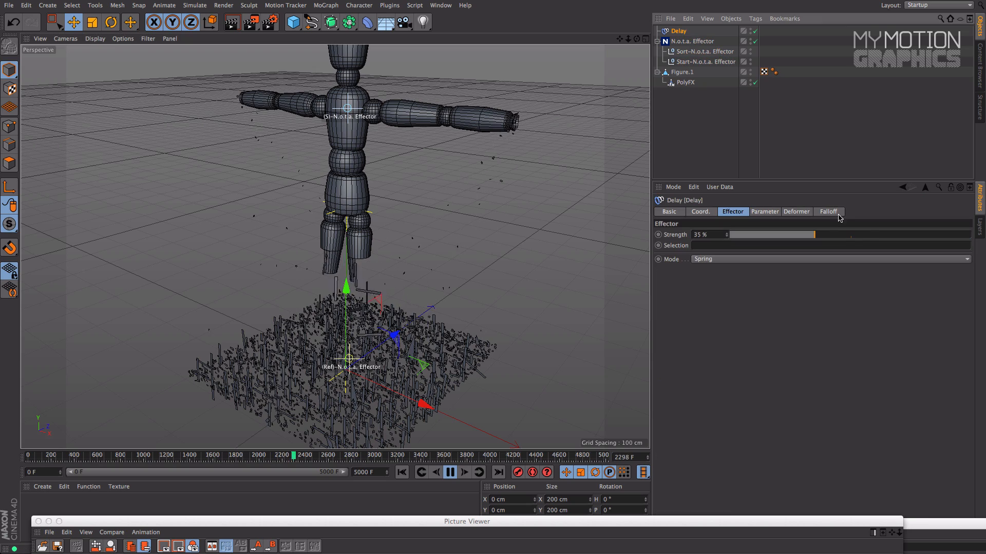
left_click(859, 236)
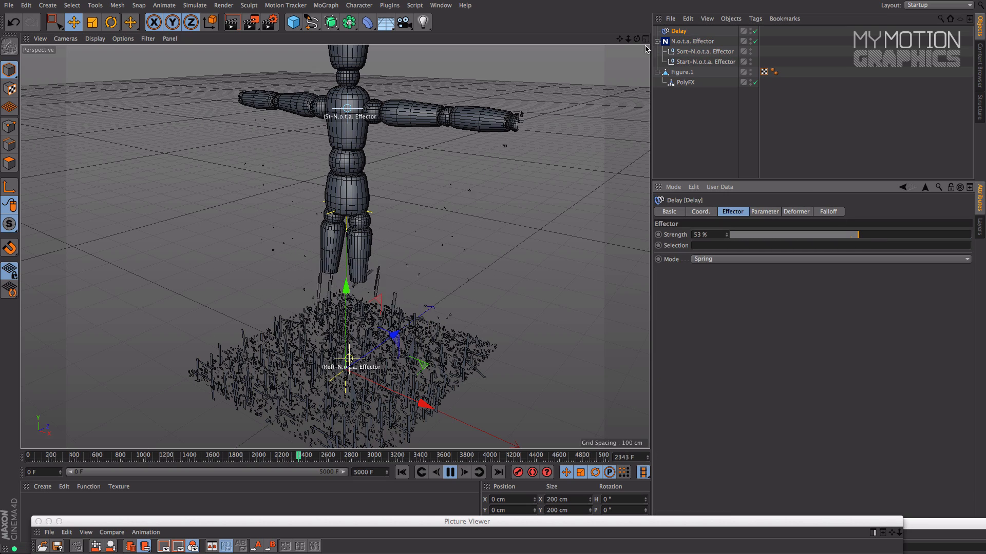
left_click_drag(334, 247, 256, 256, "alt")
left_click_drag(627, 43, 628, 44)
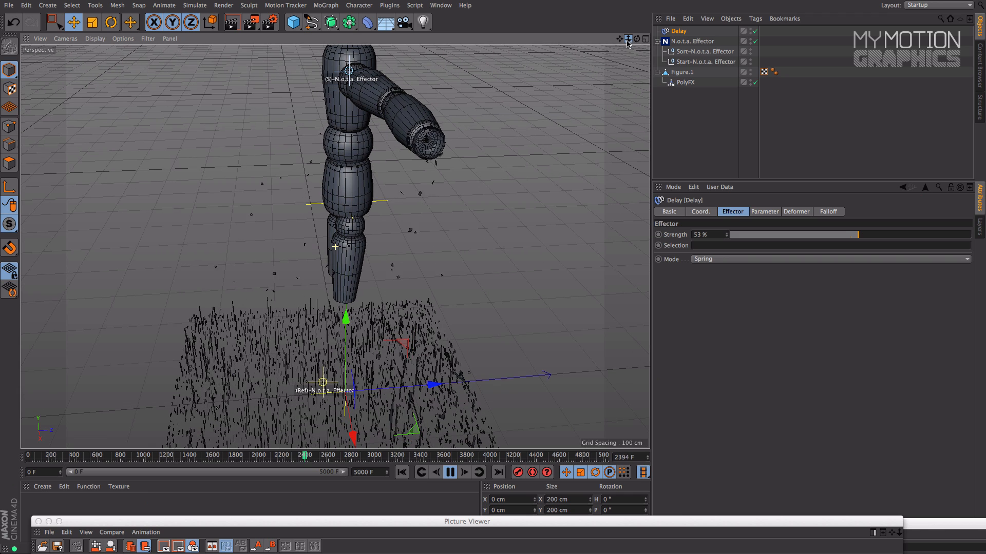
- Switch from the puppet scene to the open Untitled 5 project
left_click(693, 44)
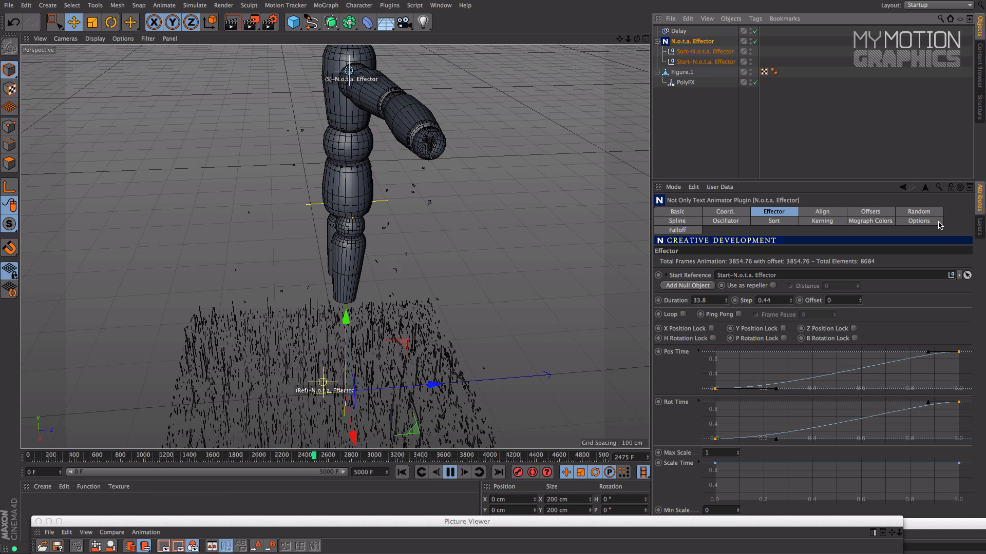
left_click(439, 5)
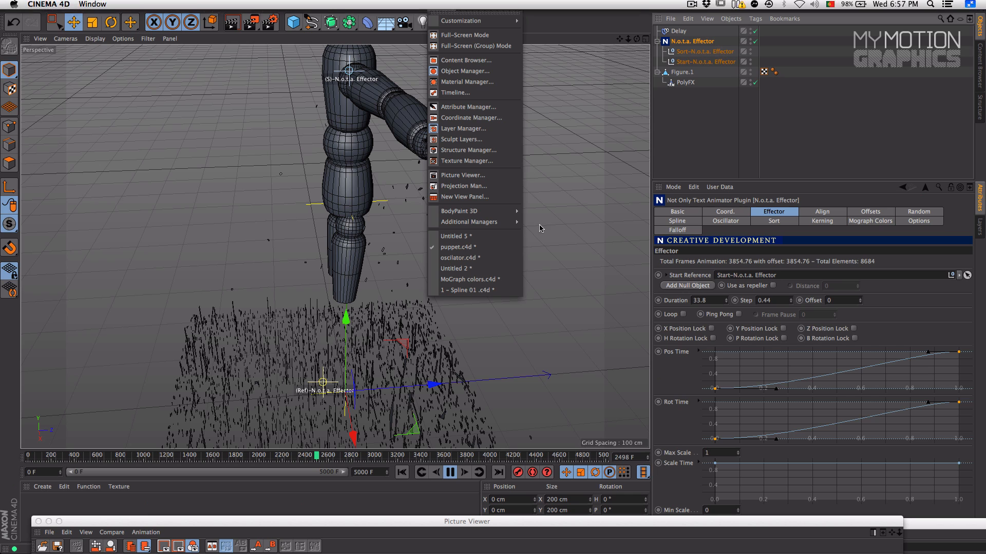
left_click(492, 237)
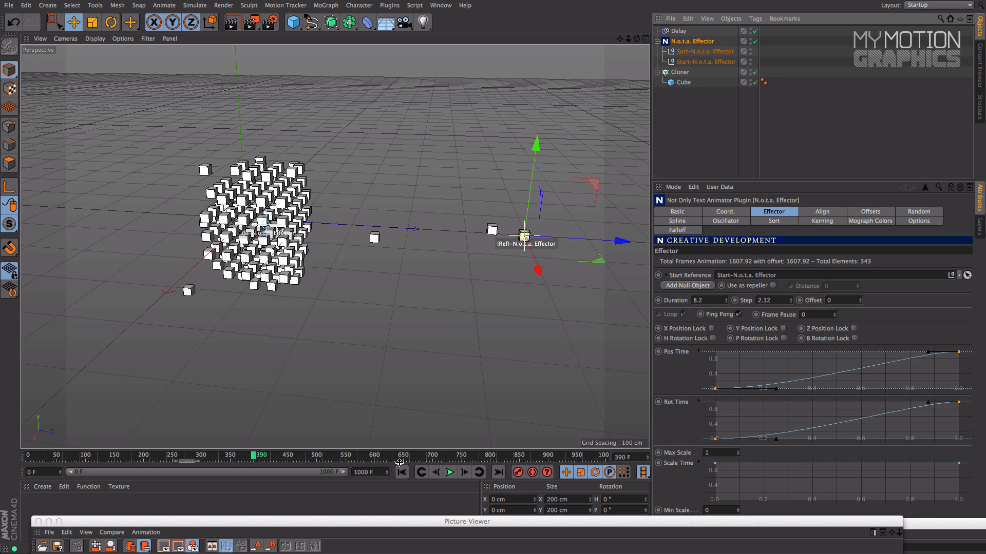
- Open another Picture Viewer, display the 1280x720 render from its history, and reposition and enlarge the viewer window
left_click(434, 2)
left_click(562, 125)
left_click(435, 5)
left_click(493, 175)
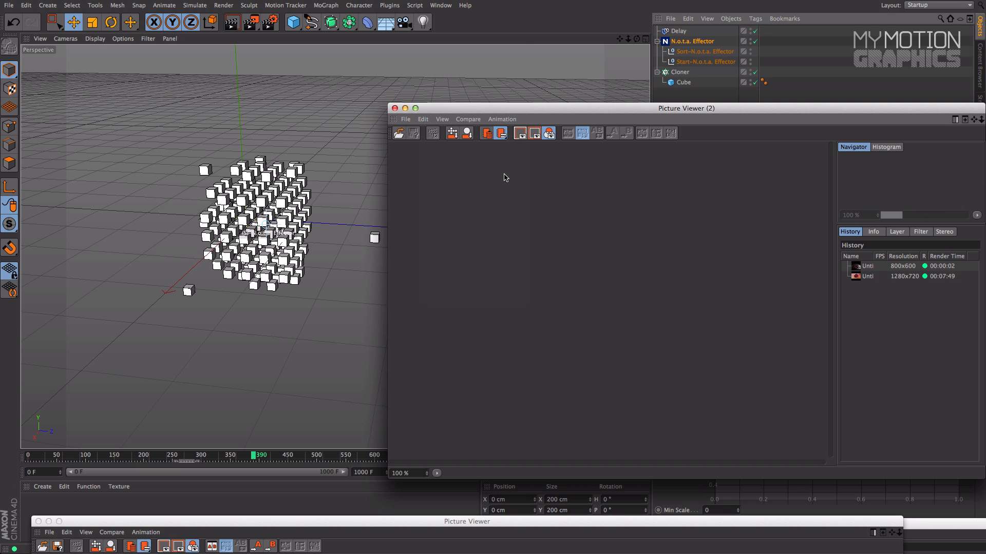
left_click_drag(600, 114, 358, 78)
left_click(624, 241)
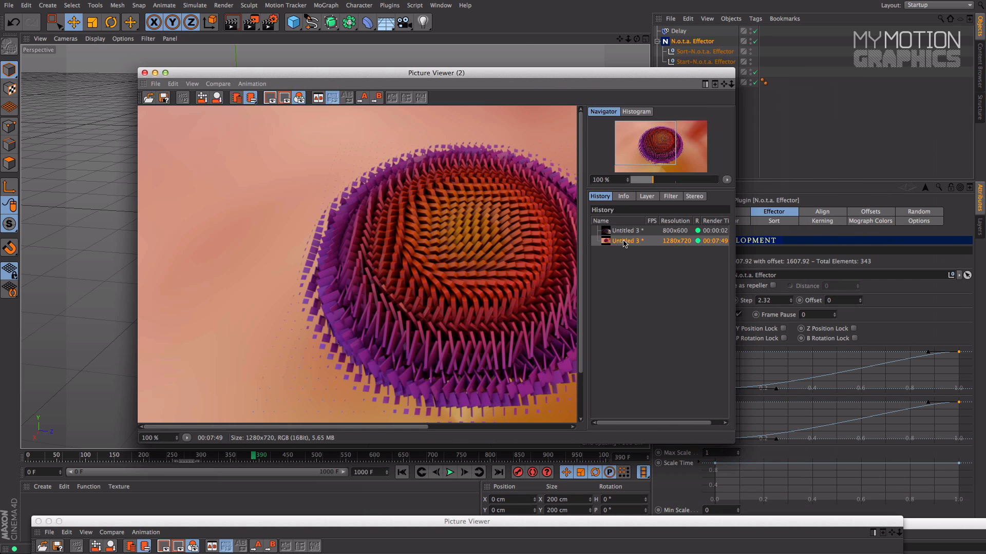
left_click_drag(501, 73, 369, 32)
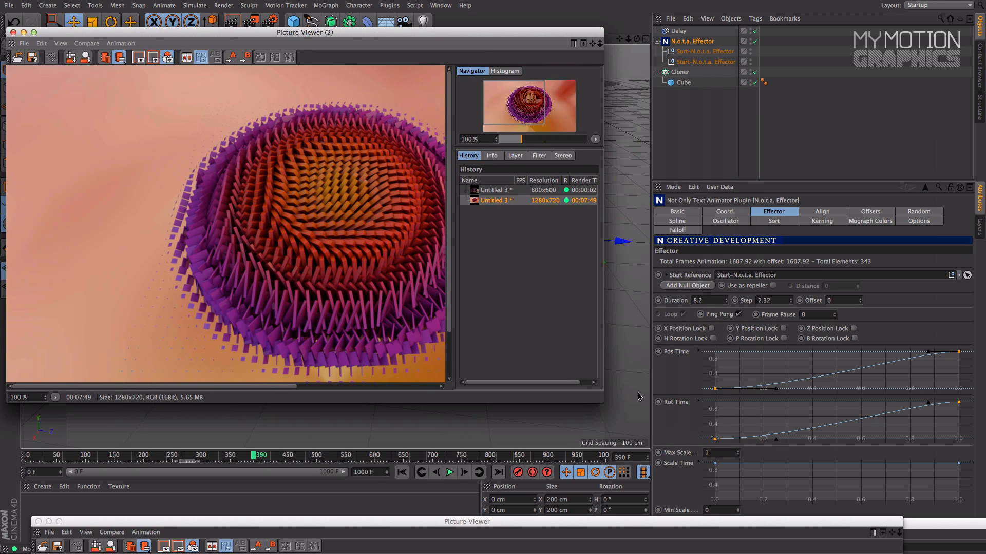
left_click_drag(601, 399, 798, 465)
left_click_drag(290, 29, 292, 7)
- Compare the 800x600 and 1280x720 renders in the history, and close the second Picture Viewer
left_click(698, 168)
left_click(696, 177)
left_click(694, 167)
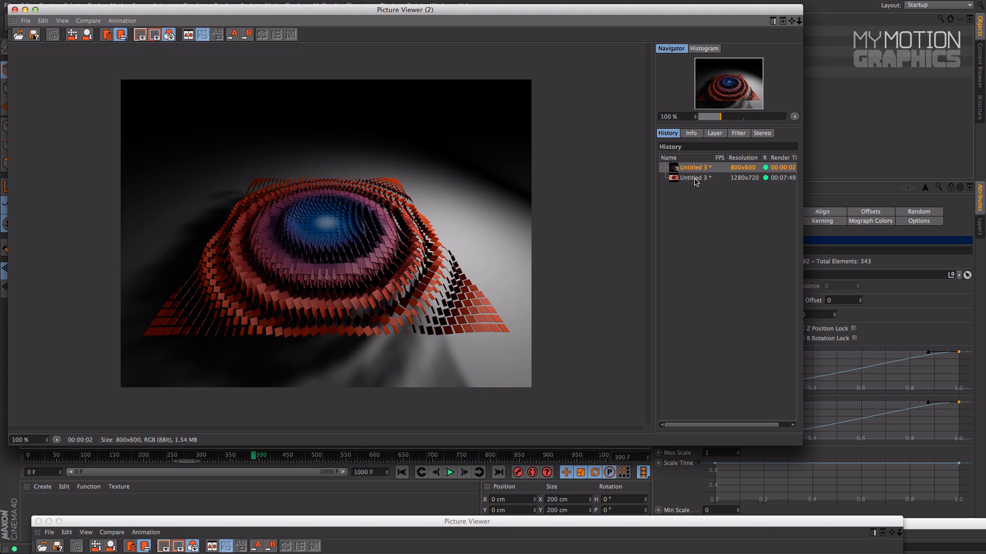
left_click(695, 178)
left_click(14, 9)
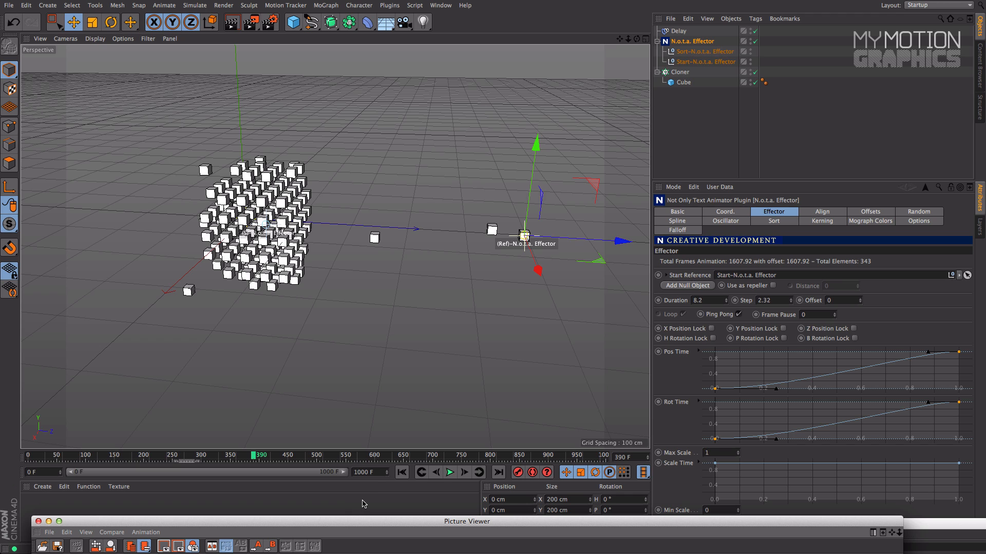
- Switch to Firefox with the plugin developer's website and point out the site's address
key("super+Tab")
key("super+Tab")
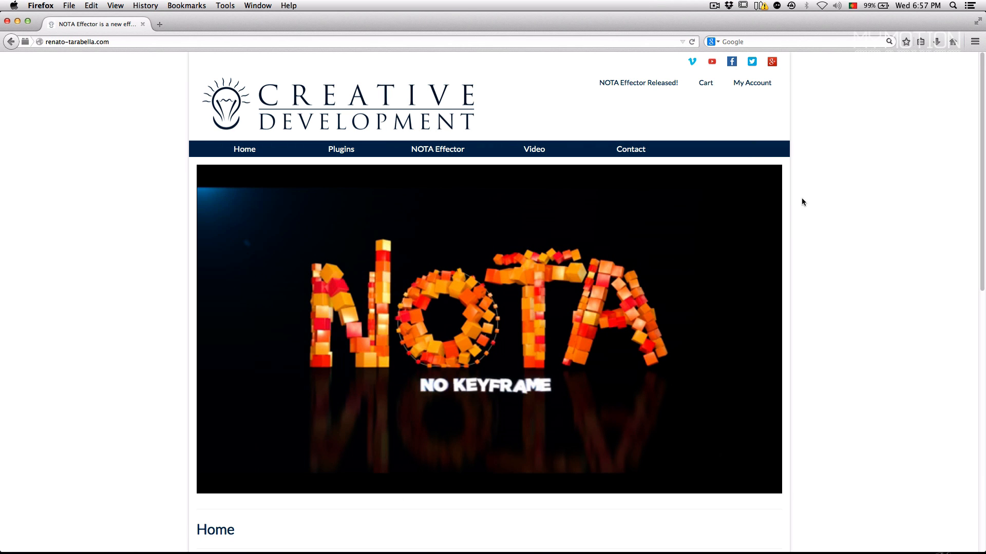
left_click(116, 40)
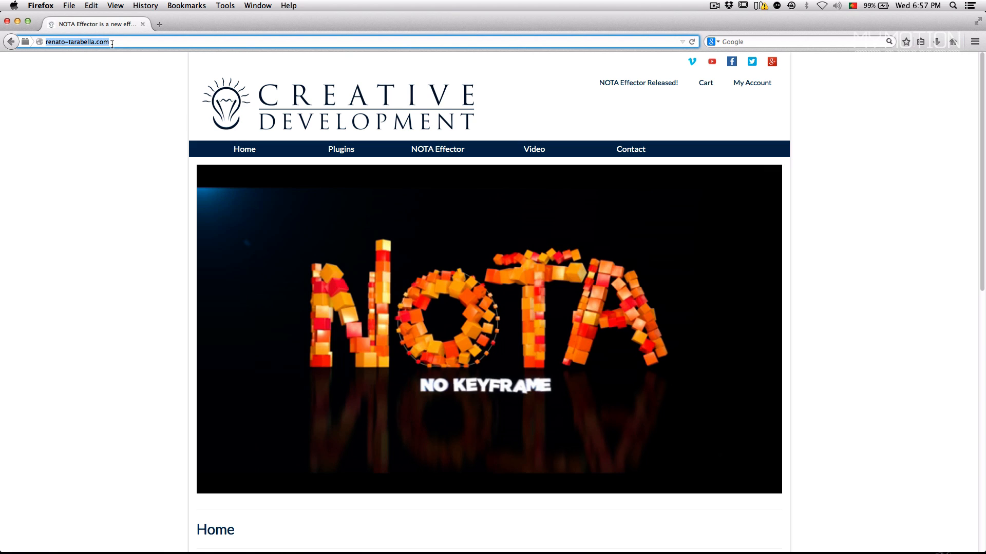
left_click(71, 42)
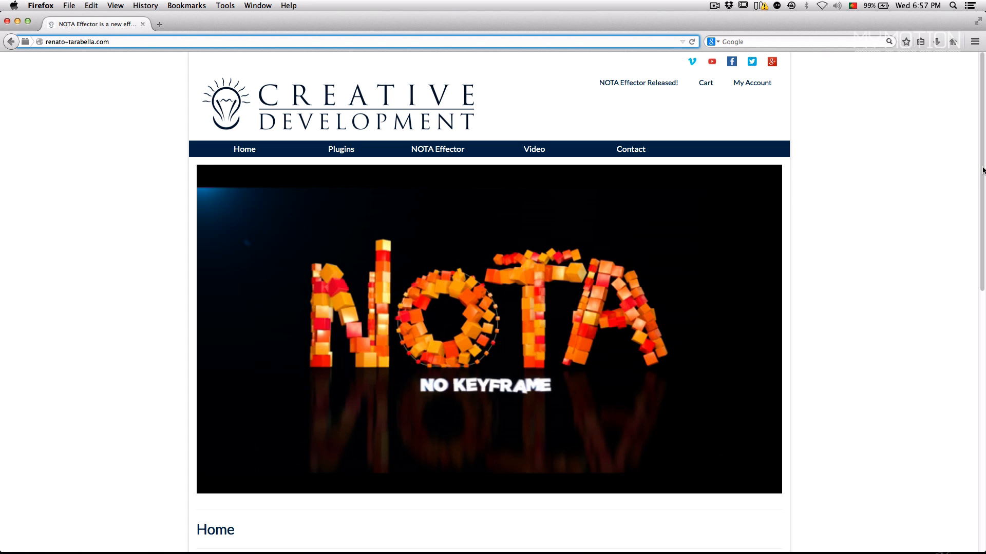
- Review the NOTA Effector description and release information on the home page, and highlight the price in the release heading
scroll(891, 146, "down", 4)
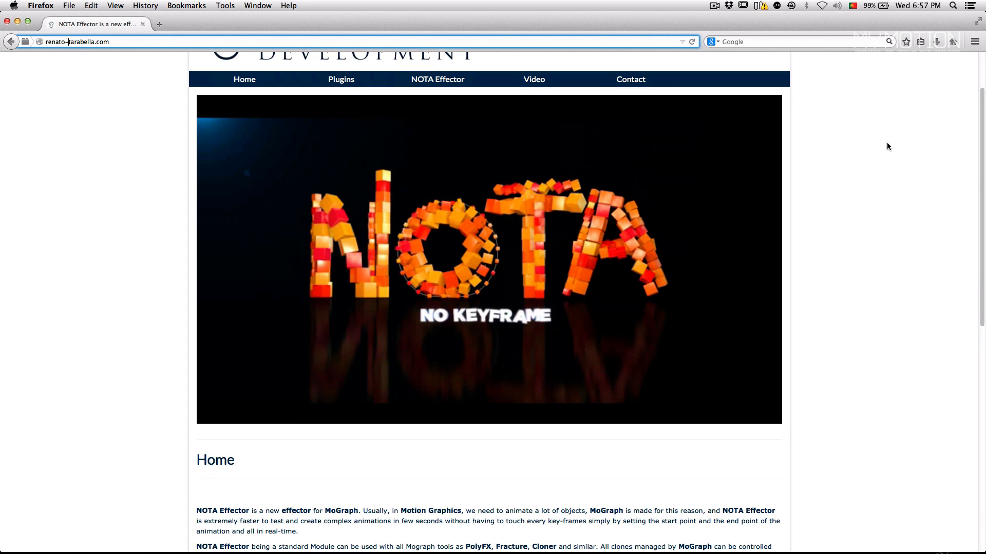
scroll(887, 146, "down", 8)
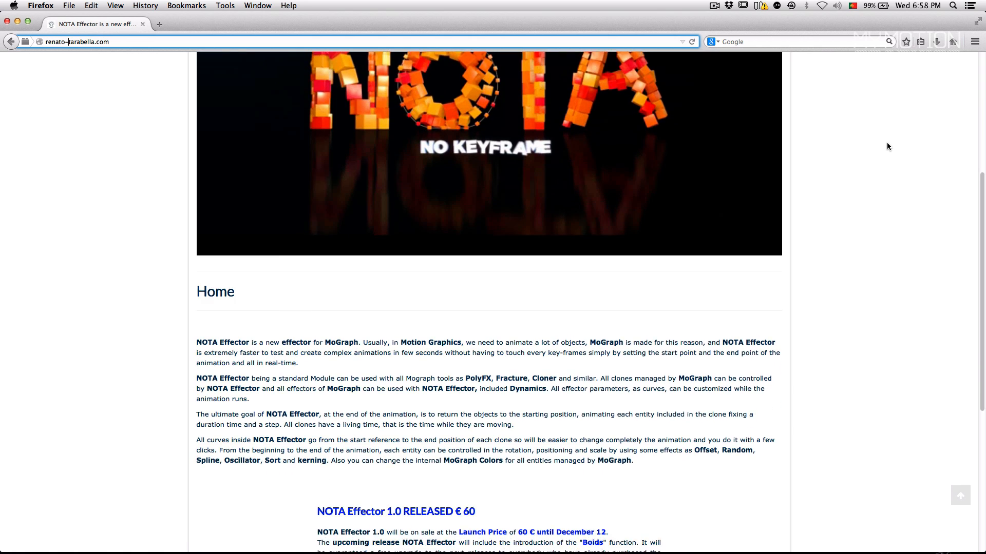
scroll(887, 147, "down", 3)
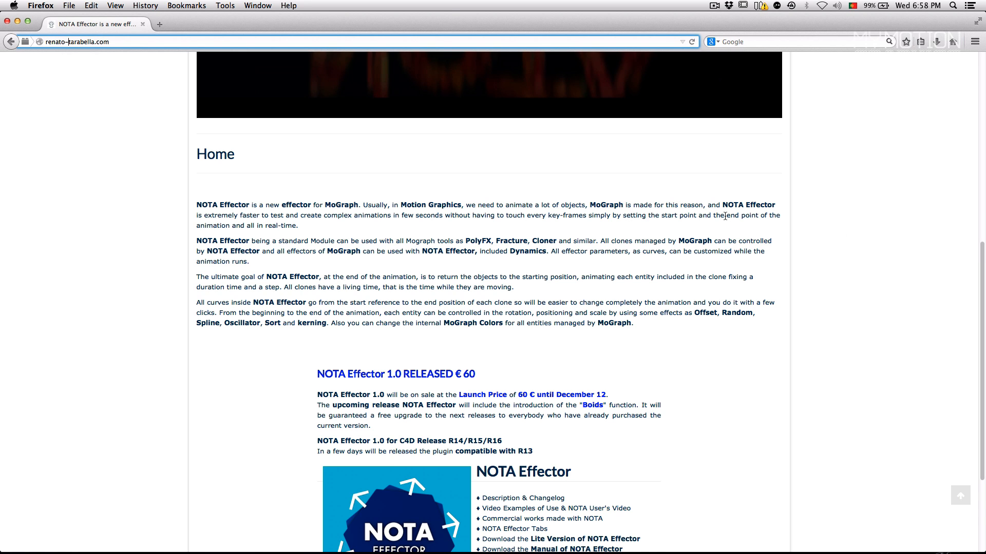
scroll(724, 216, "down", 6)
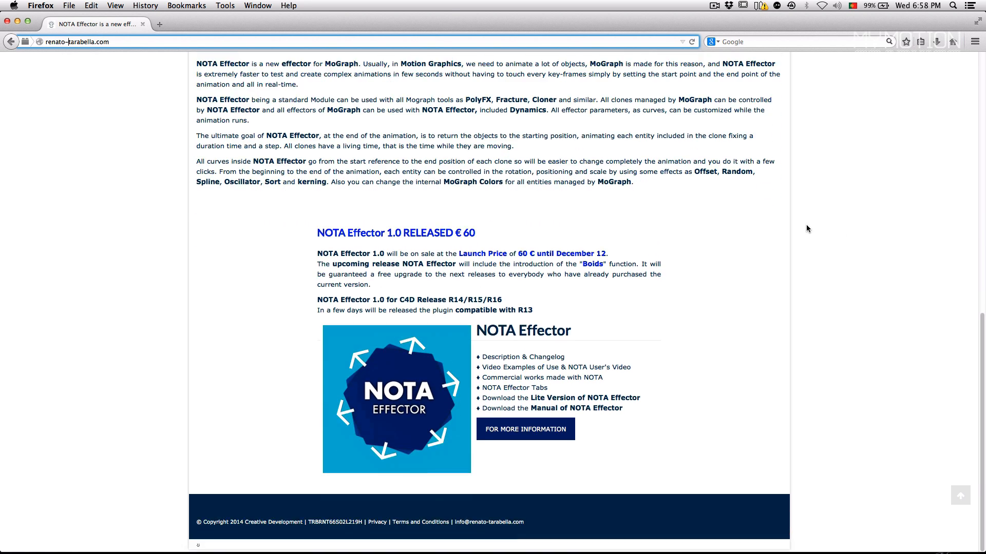
scroll(806, 228, "up", 18)
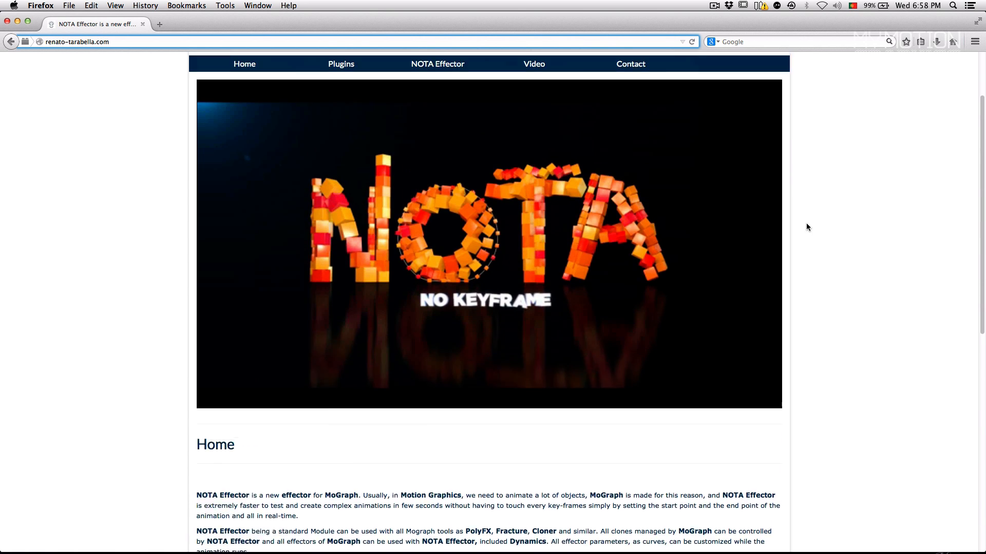
scroll(843, 242, "down", 20)
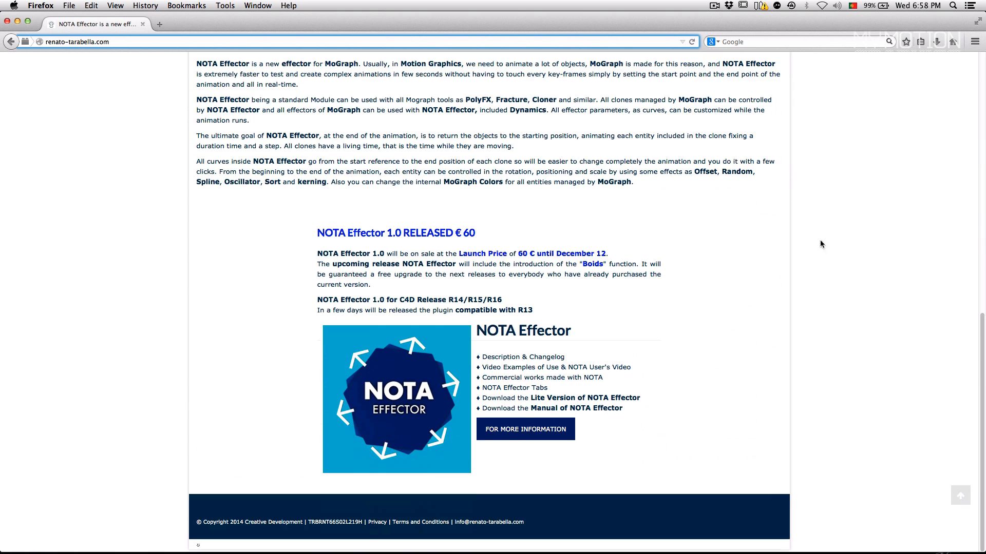
left_click_drag(455, 232, 480, 234)
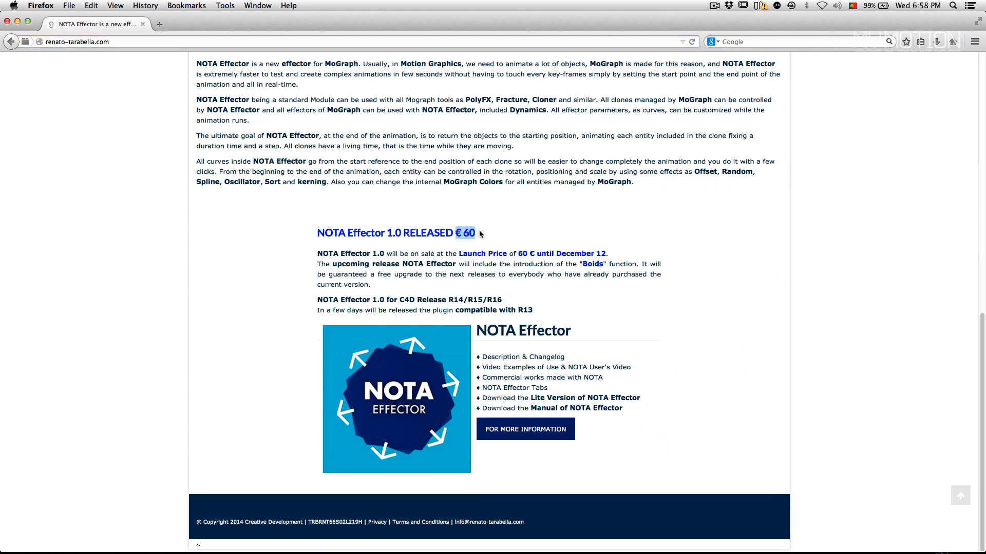
- Highlight "RELEASED € 60" in the NOTA Effector 1.0 heading, and return to the start of the home page
left_click(521, 239)
left_click_drag(403, 232, 477, 234)
scroll(506, 231, "up", 15)
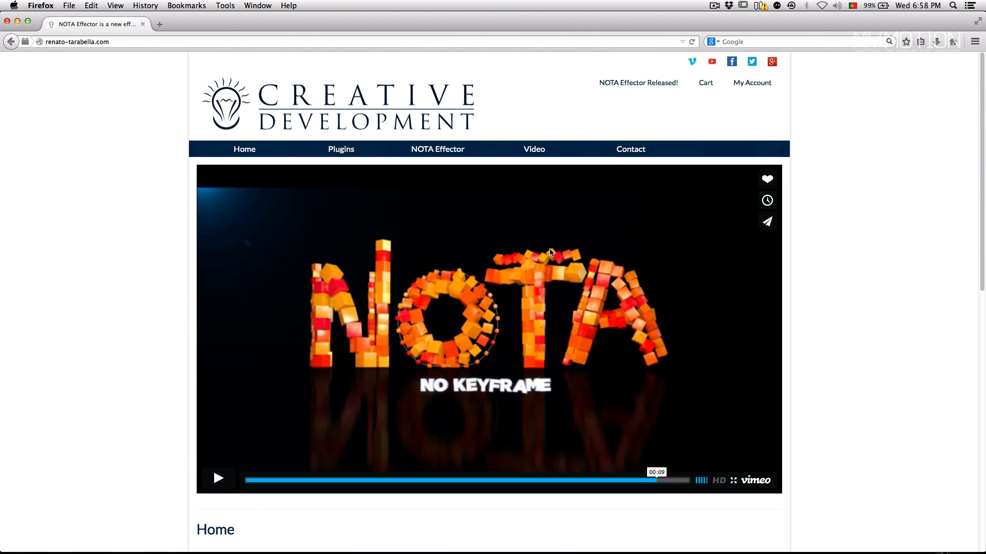
scroll(549, 252, "down", 15)
left_click_drag(496, 242, 400, 231)
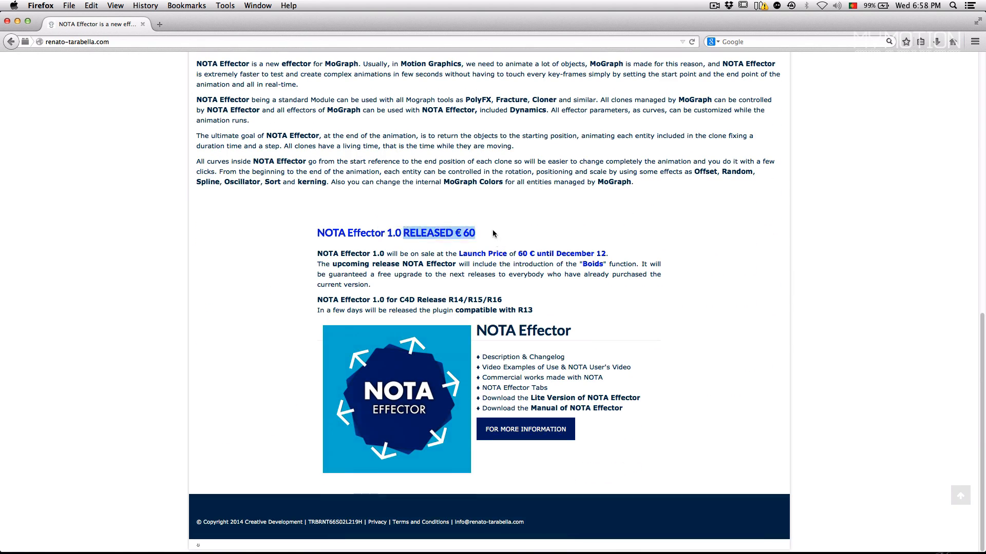
scroll(508, 241, "up", 2)
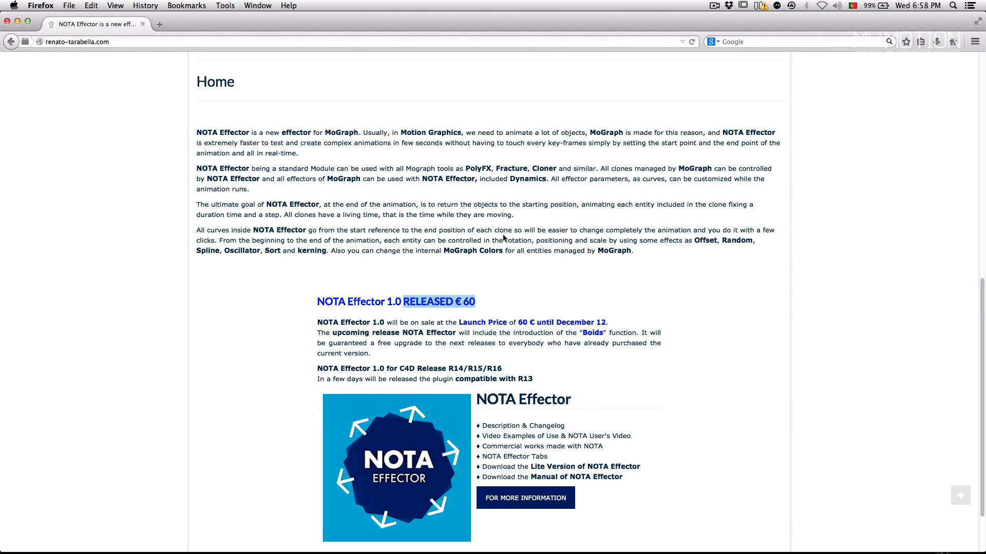
scroll(516, 251, "up", 10)
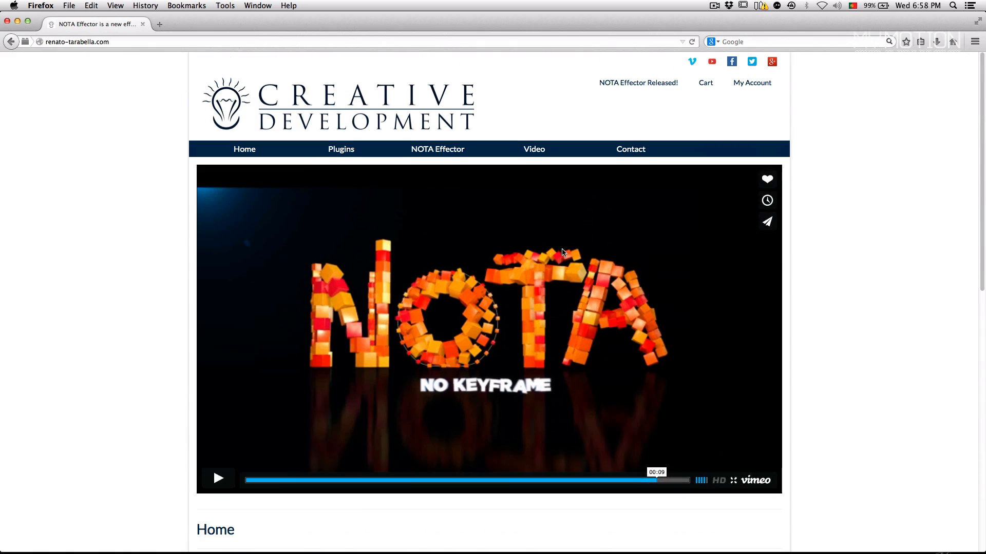
- Reload the home page through the site logo, and open the Plugins page to review the NOTA Effector and Path Deformer listings
left_click(278, 103)
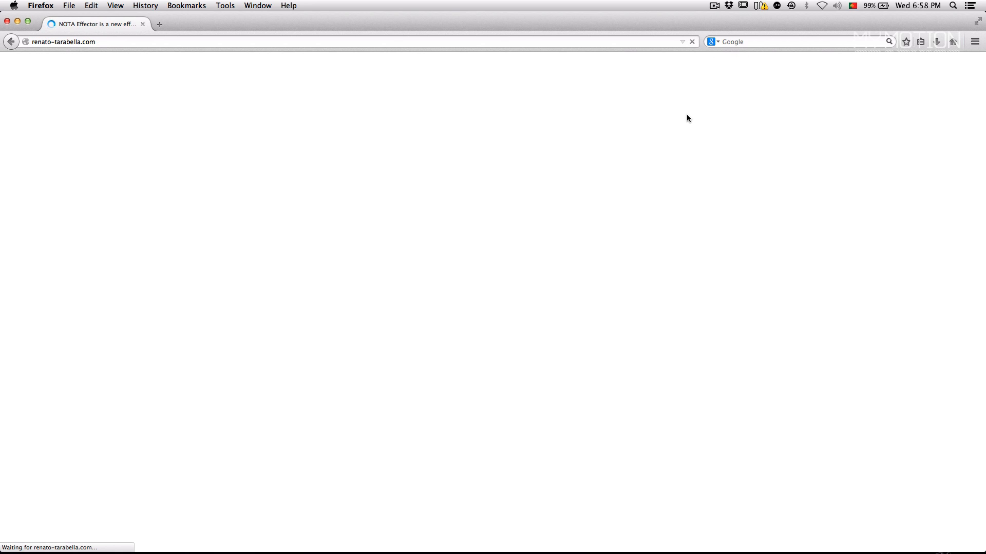
scroll(618, 265, "down", 5)
scroll(626, 265, "up", 5)
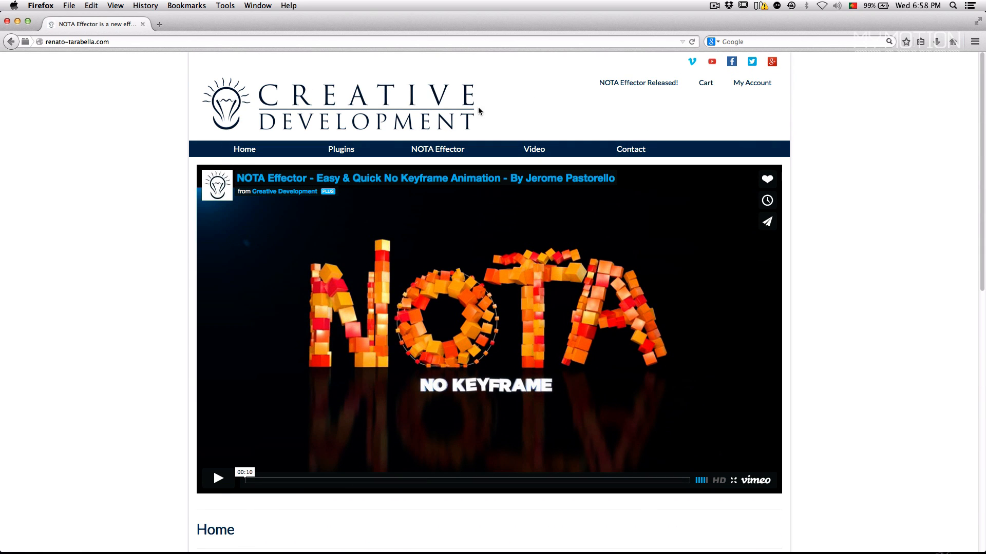
left_click(341, 149)
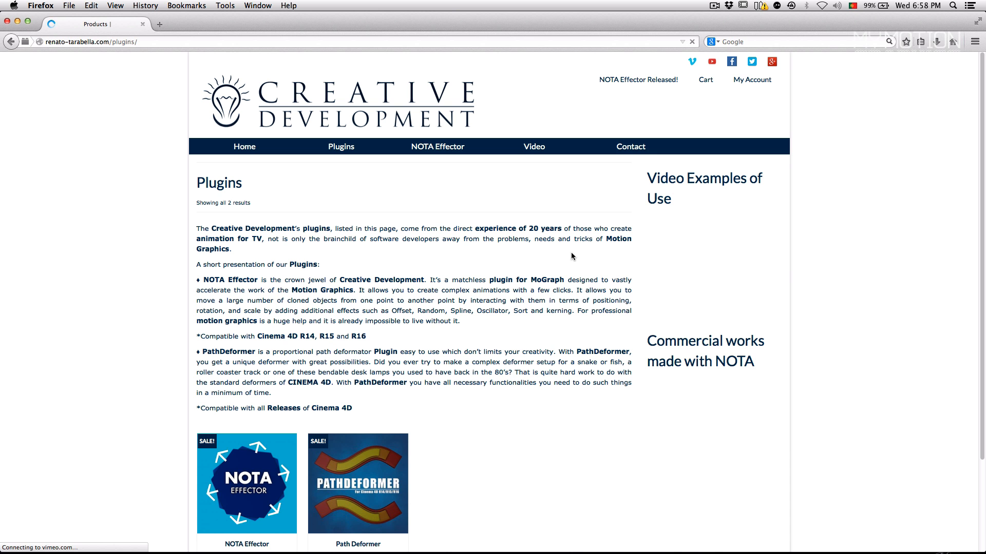
scroll(571, 256, "down", 5)
scroll(219, 372, "up", 3)
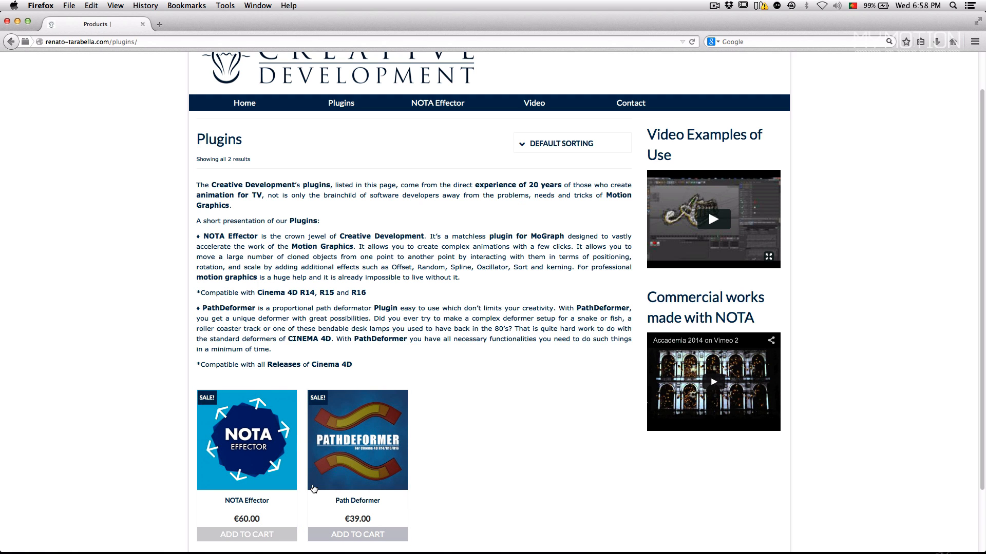
- Highlight the dollar amount in the Google result for "60 eur to usd", and return to the Plugins page to look it over
left_click_drag(85, 170, 177, 170)
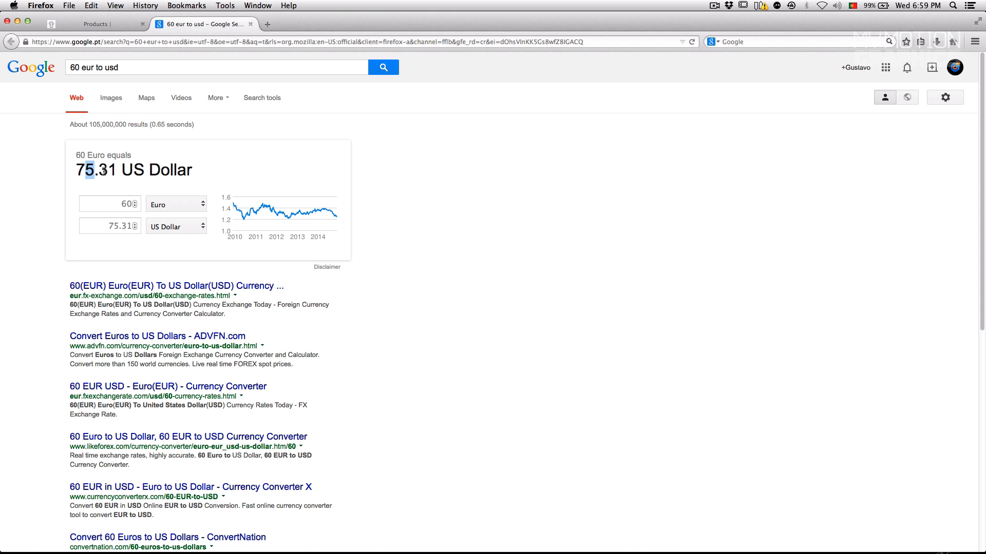
left_click(237, 156)
left_click(118, 24)
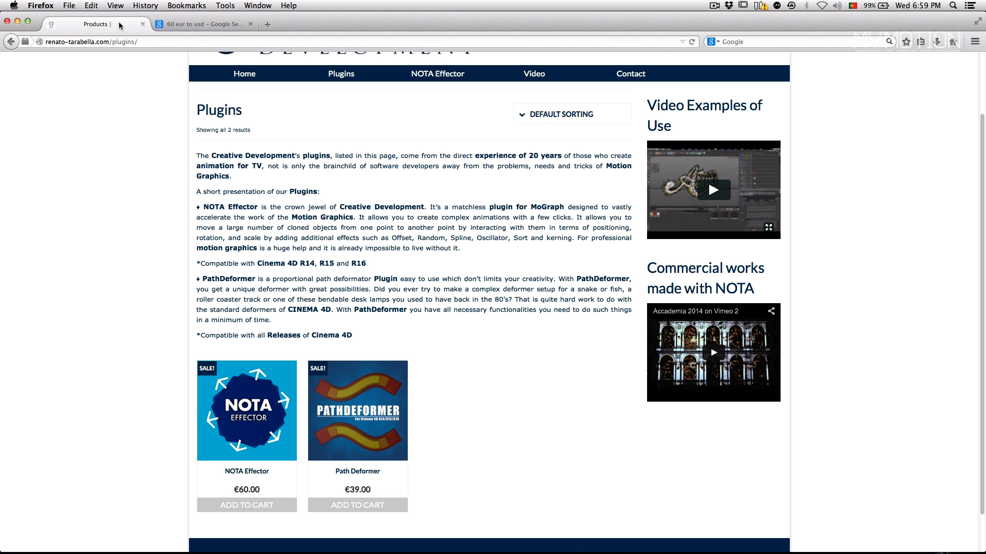
scroll(844, 257, "down", 2)
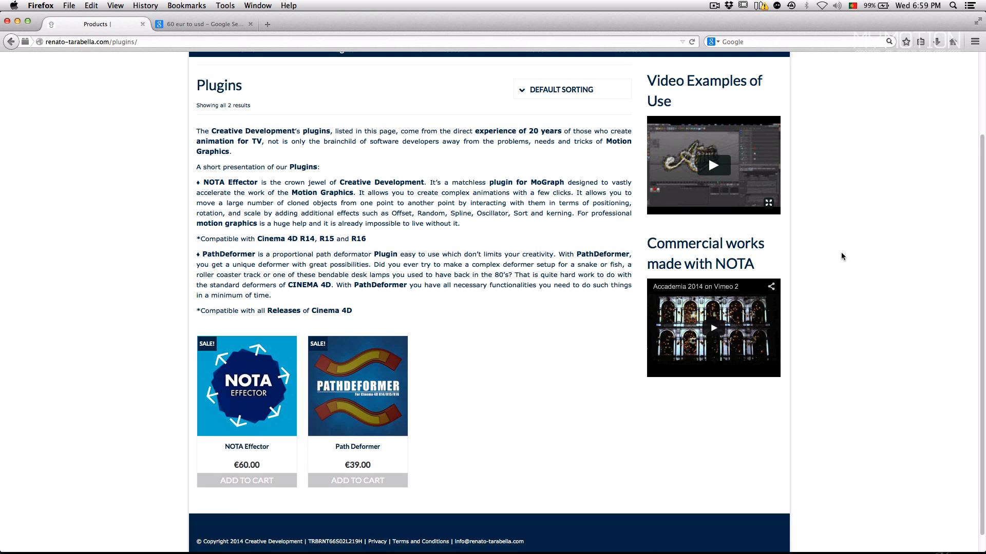
scroll(845, 256, "up", 4)
scroll(846, 256, "down", 3)
scroll(845, 252, "up", 4)
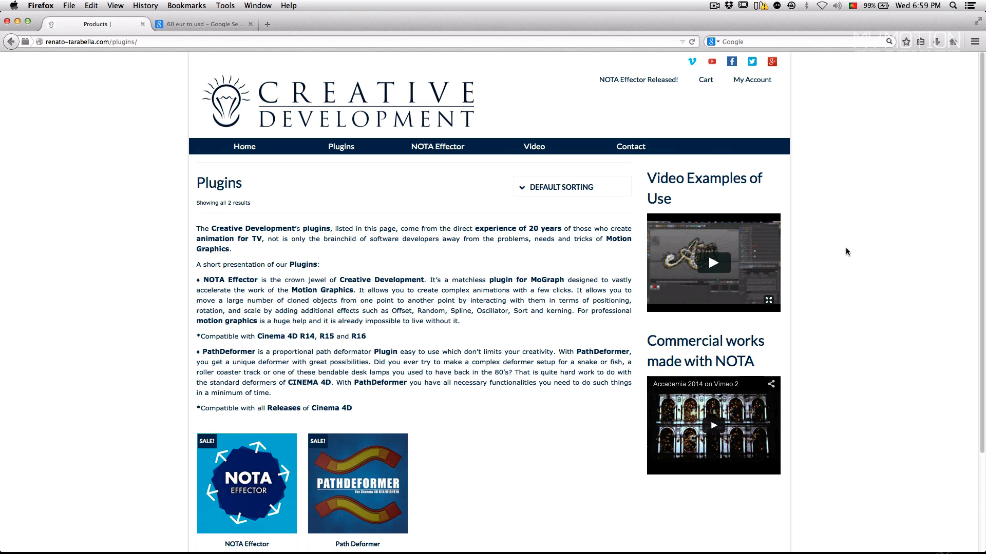
- Open the site's Video page and browse the NOTA Effector User's Video section
left_click(542, 149)
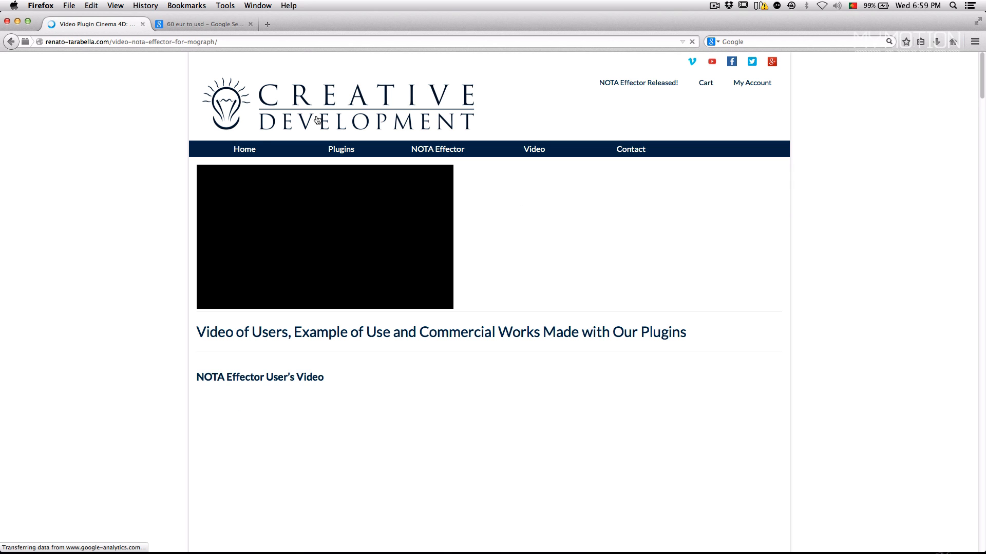
scroll(119, 162, "down", 3)
scroll(134, 171, "down", 5)
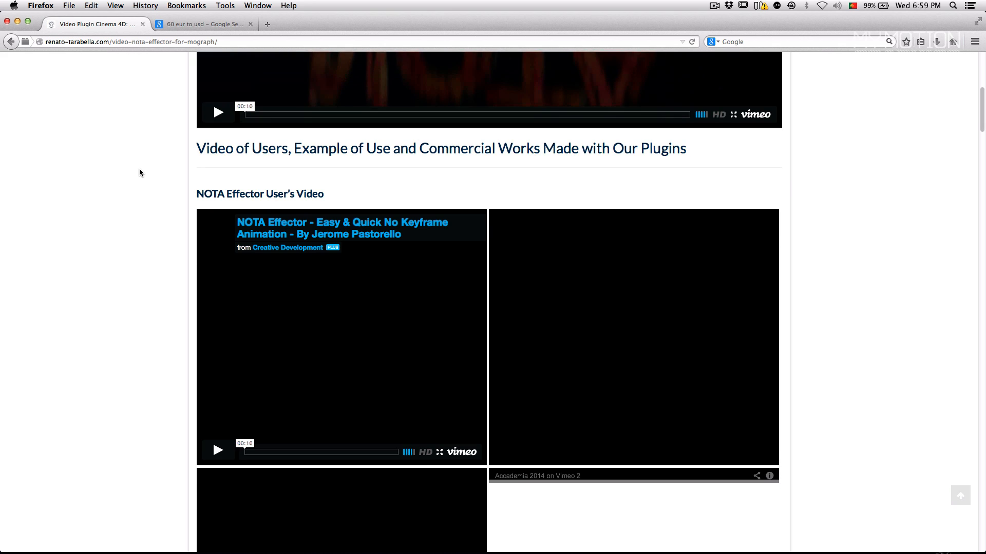
scroll(172, 231, "down", 2)
scroll(537, 325, "down", 1)
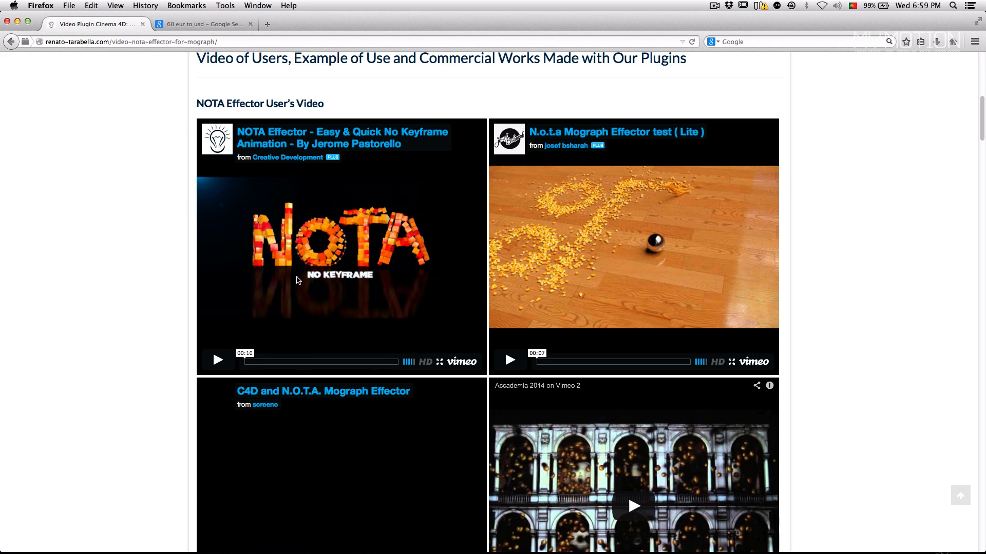
scroll(723, 365, "down", 2)
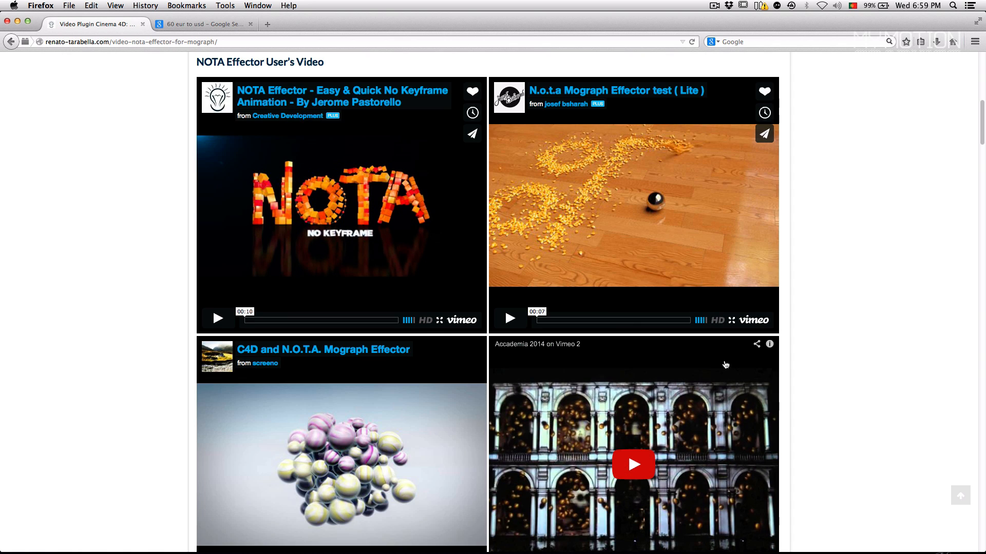
- Play the "N.o.t.a Mograph Effector test ( Lite )" and "C4D and N.O.T.A. Mograph Effector" videos, and pause the second one
left_click(498, 324)
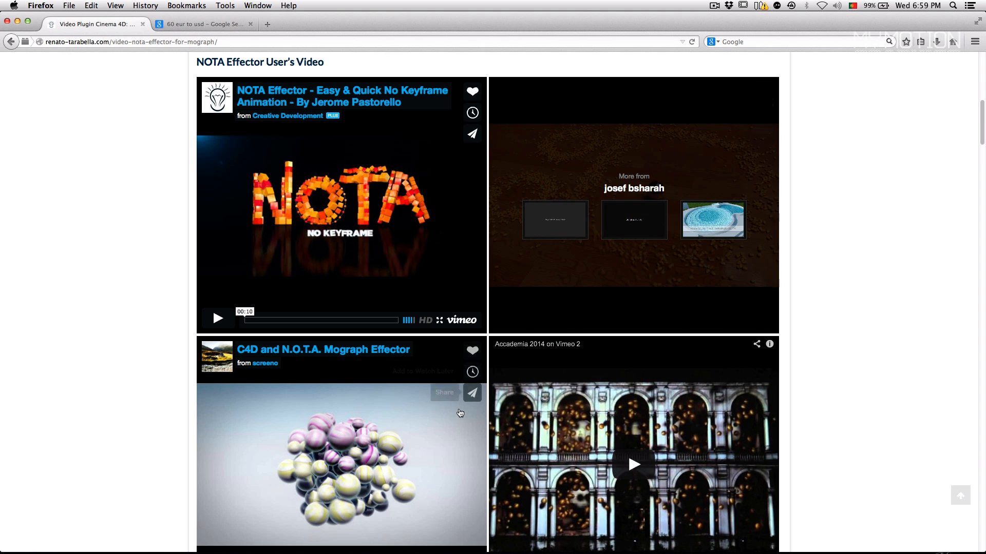
scroll(257, 437, "down", 3)
left_click(216, 424)
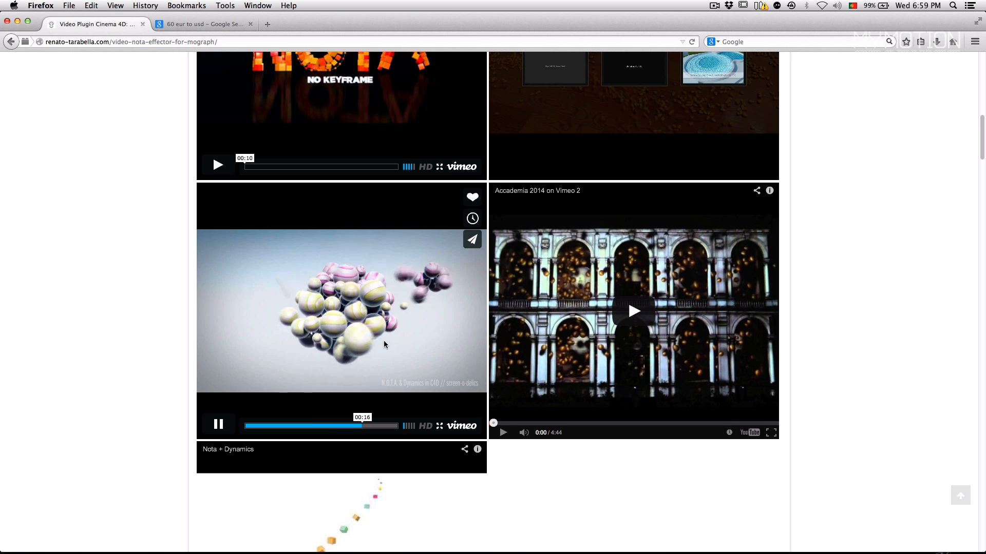
left_click(218, 424)
- Reload the Video page, examine its NOTA Effector and Path Deformer tutorials and commercial works, and return to the page start
scroll(393, 259, "up", 15)
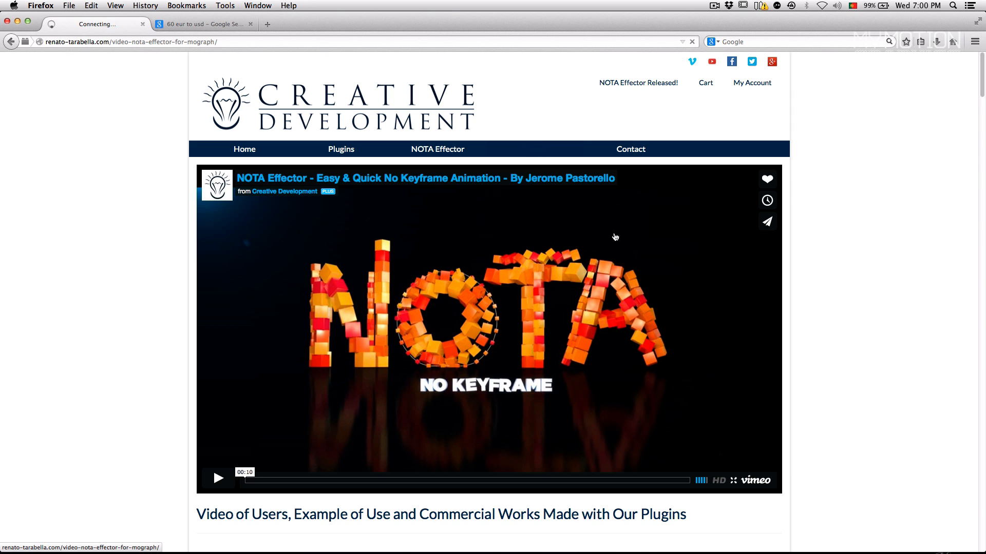
scroll(634, 251, "down", 4)
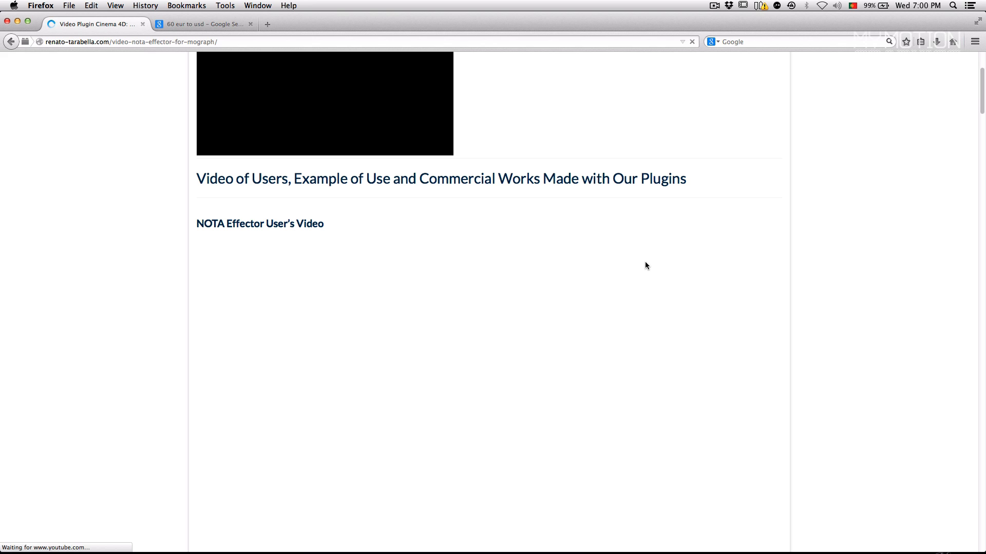
scroll(646, 265, "down", 7)
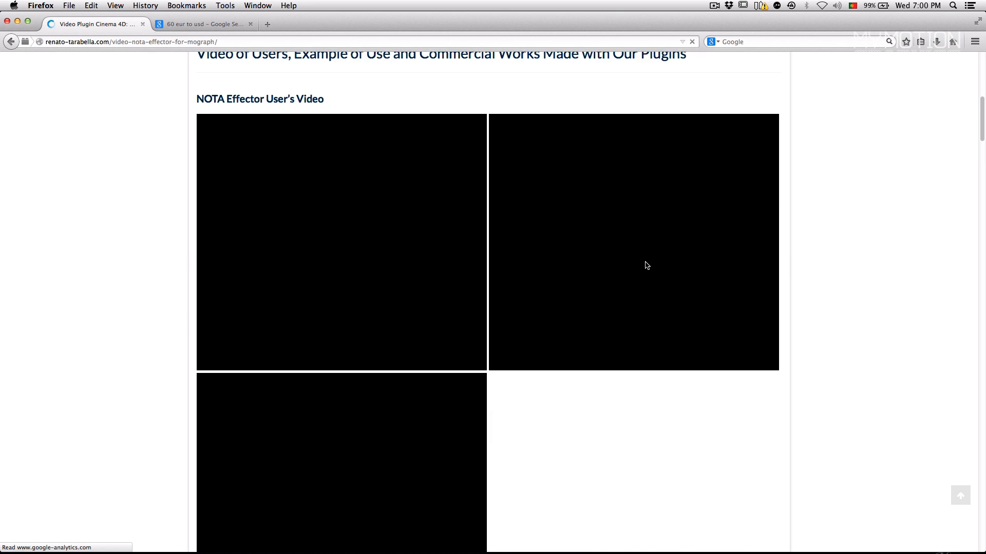
scroll(643, 258, "down", 4)
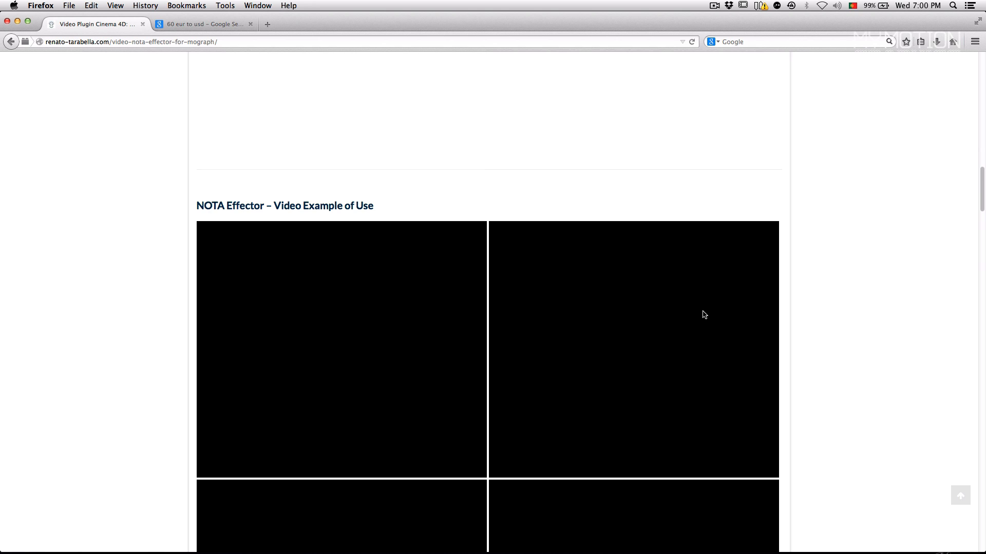
scroll(704, 315, "down", 7)
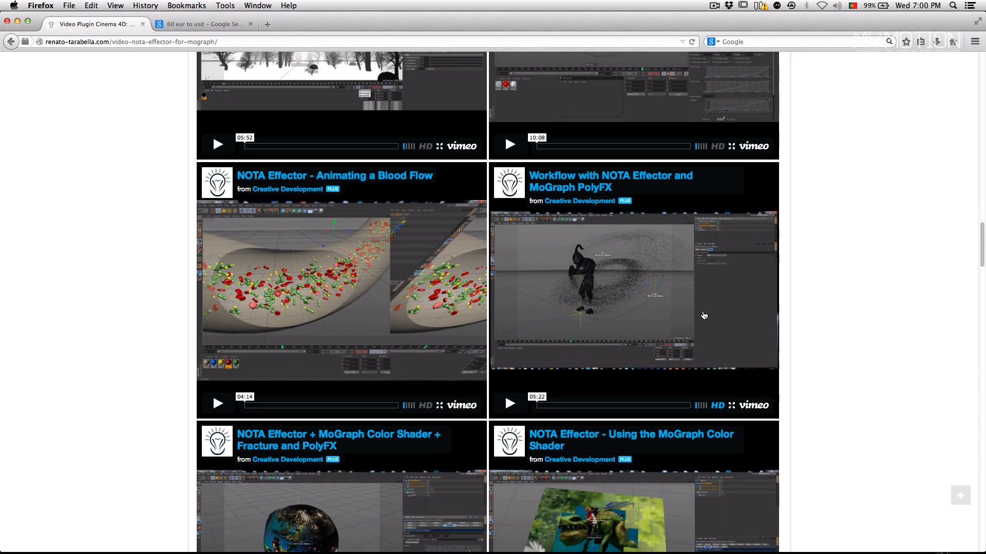
scroll(704, 315, "down", 7)
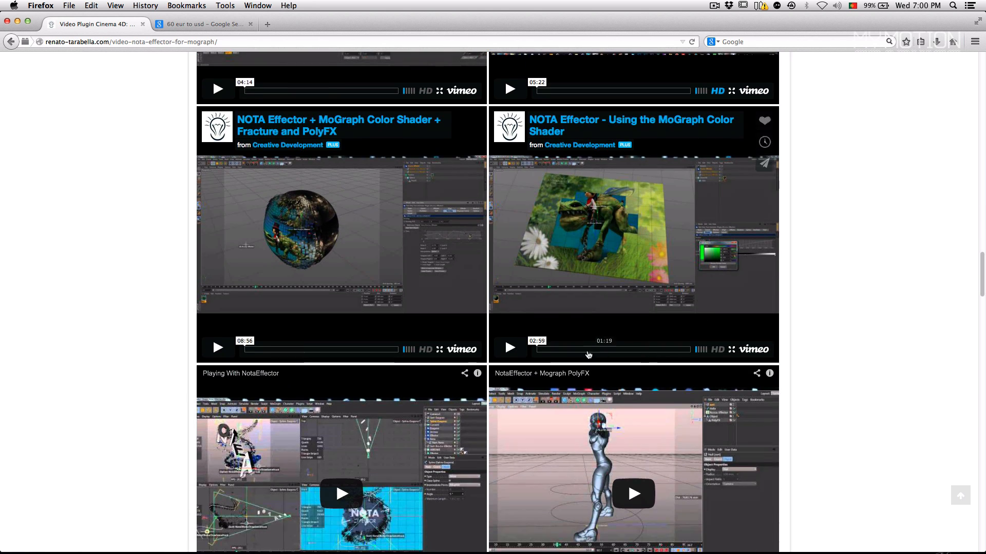
scroll(588, 355, "down", 15)
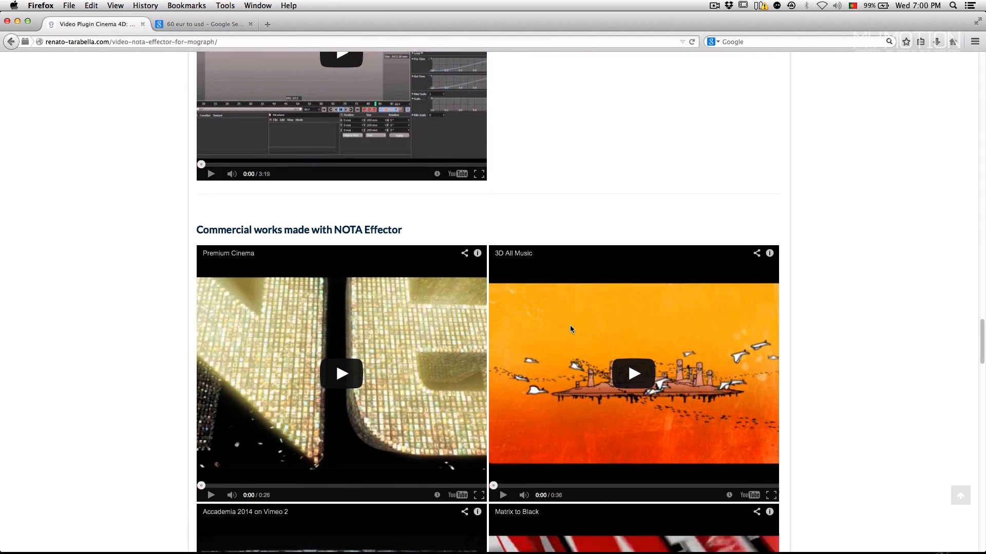
scroll(570, 329, "down", 19)
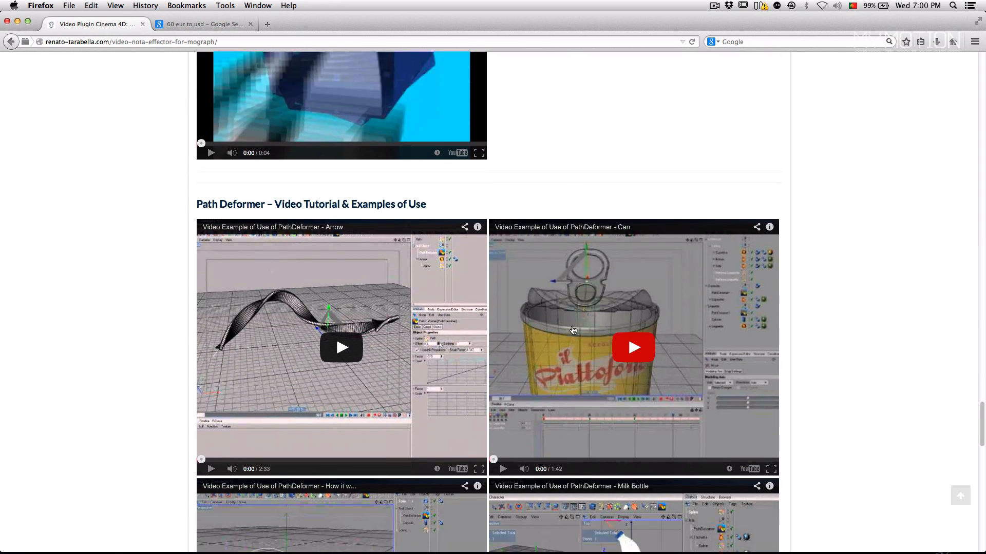
scroll(573, 330, "down", 17)
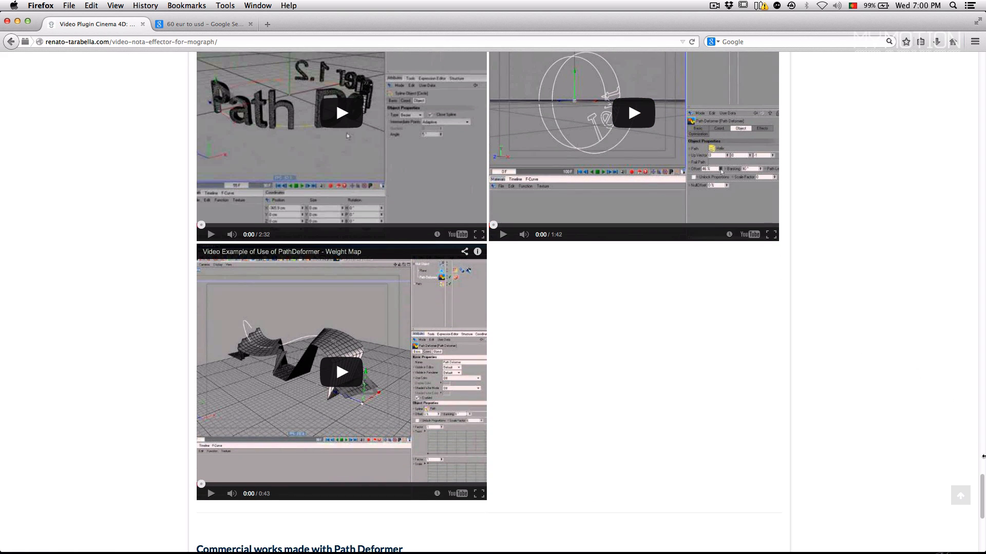
left_click(960, 496)
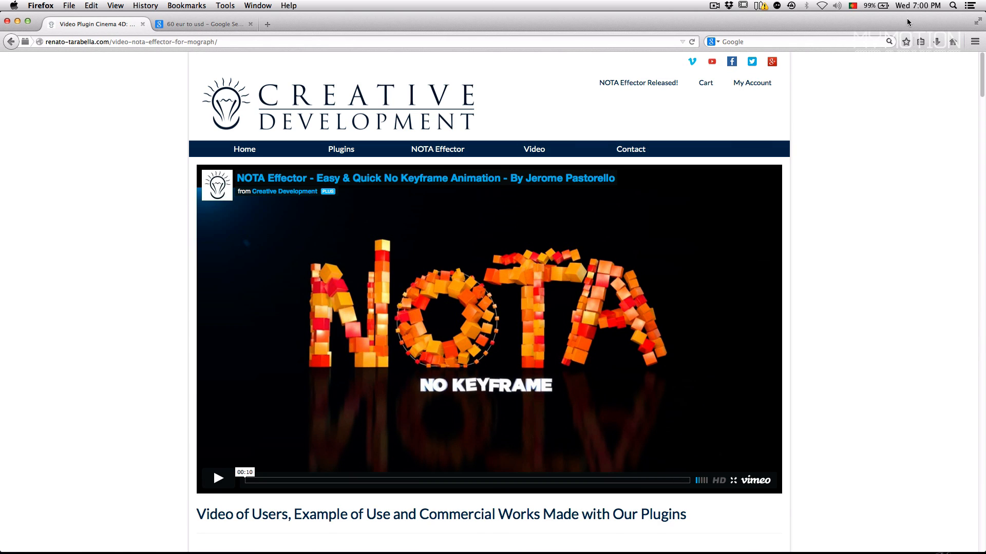
- Switch to Cinema 4D with the Picture Viewer moved clear of the viewport, and play the cloned-cube animation
left_click_drag(460, 23, 466, 27)
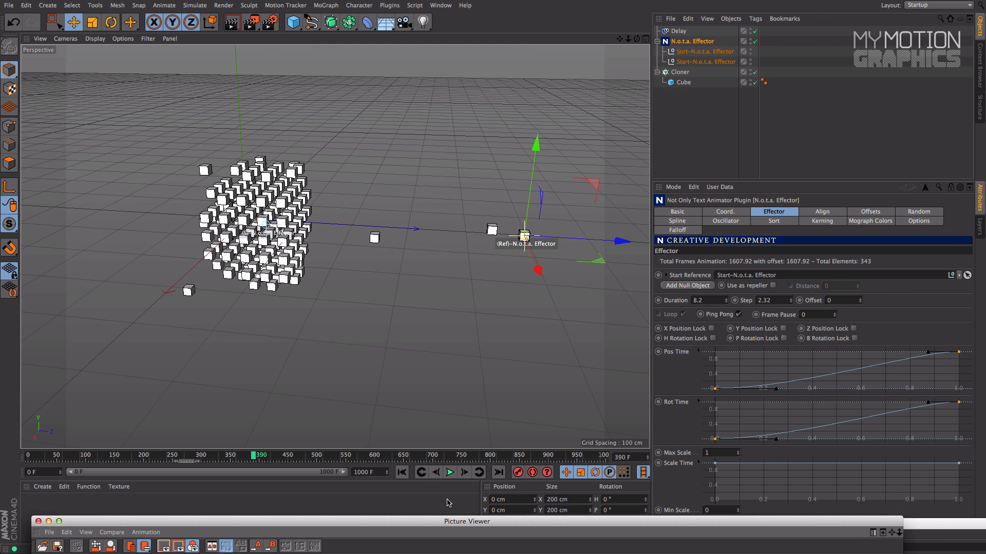
left_click(449, 473)
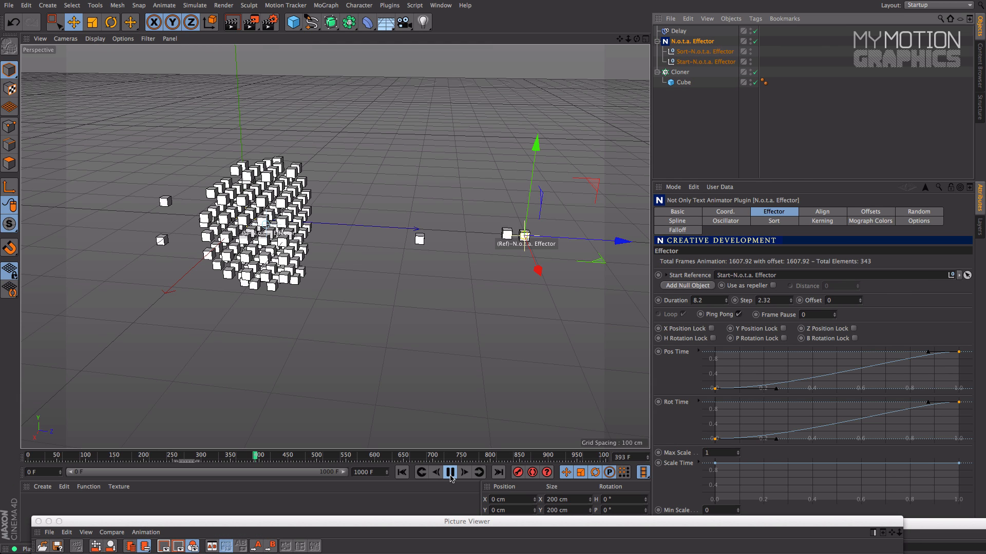